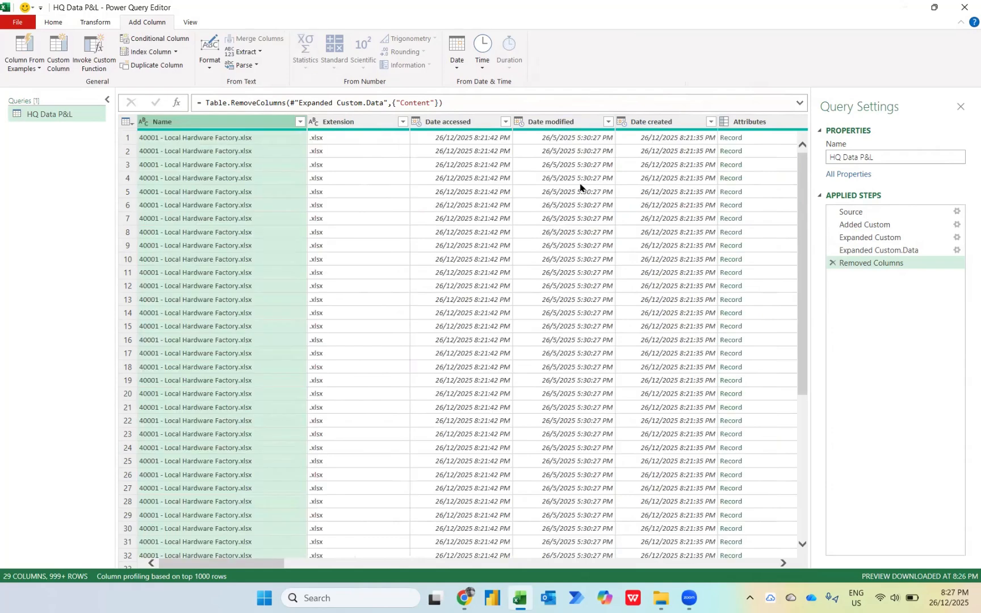
# Remove the file metadata columns from Name through Custom.Name from the HQ Data P&L query
pyautogui.hotkey('shift', 'Right')
pyautogui.hotkey('shift', 'Right')
pyautogui.hotkey('shift', 'Right')
pyautogui.hotkey('shift', 'Right')
pyautogui.hotkey('shift', 'Right')
pyautogui.hotkey('shift', 'Right')
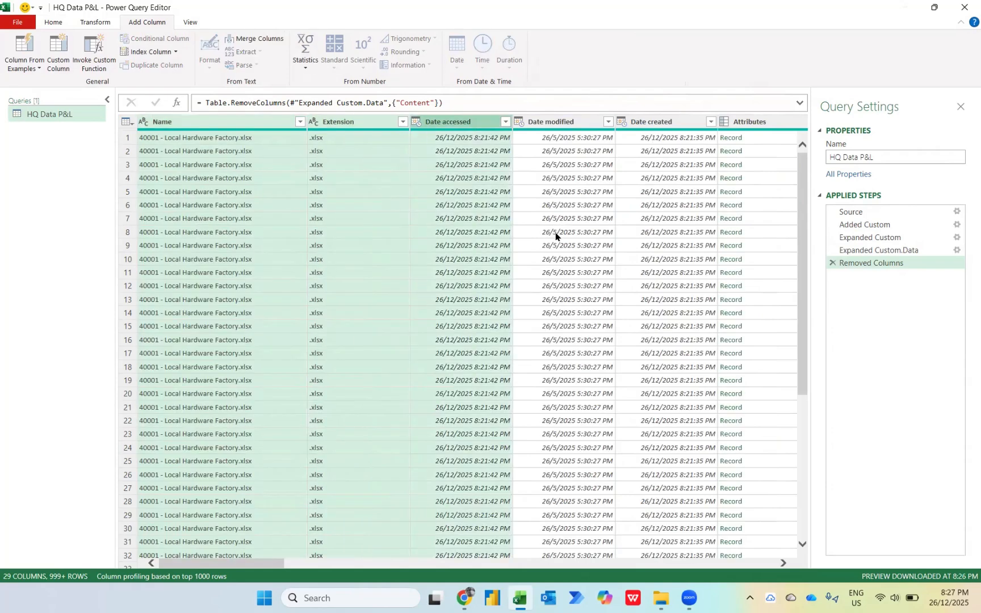
pyautogui.hotkey('shift', 'Right')
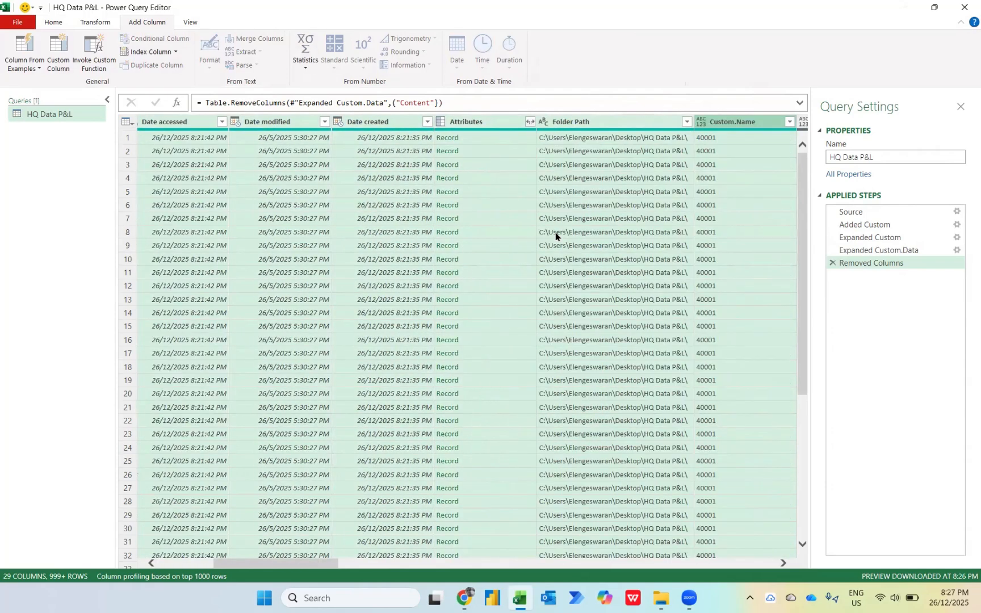
pyautogui.hotkey('shift', 'Right')
pyautogui.hotkey('shift', 'Left')
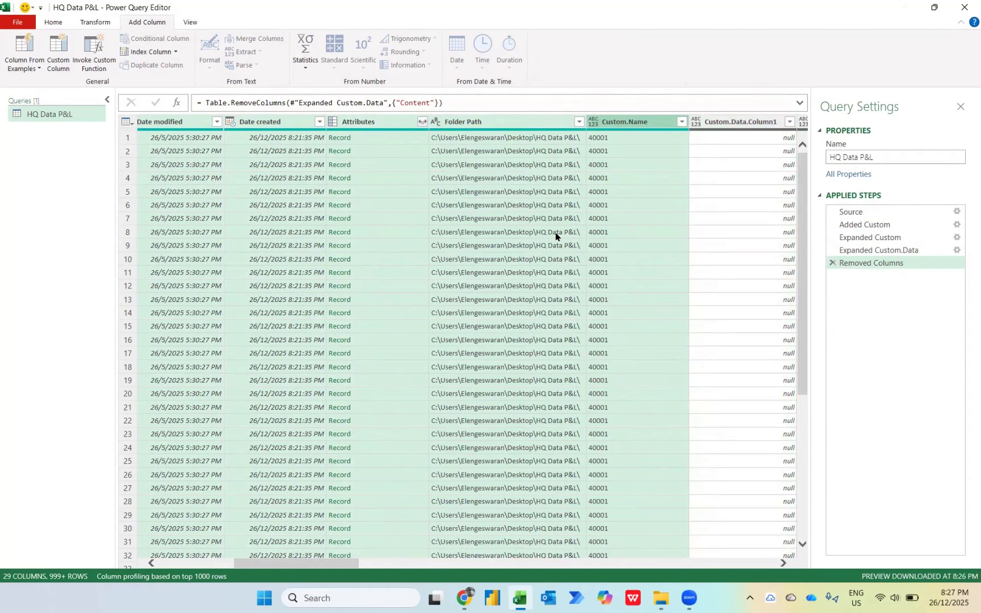
pyautogui.press('Delete')
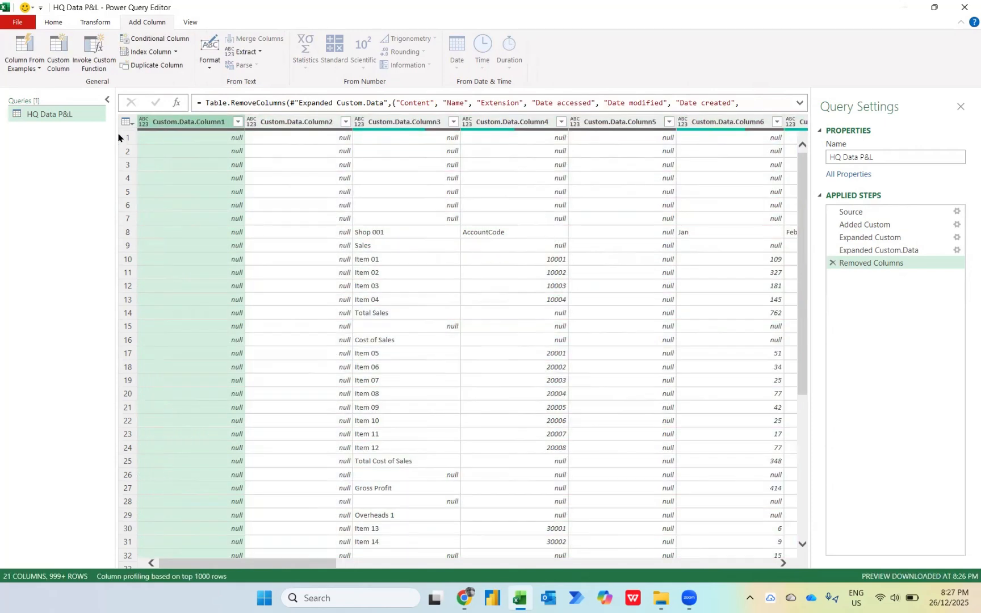
# Remove the empty columns Custom.Data.Column1, Custom.Data.Column2 and Custom.Data.Column5
pyautogui.keyDown('shift'); pyautogui.click(305, 127); pyautogui.keyUp('shift')
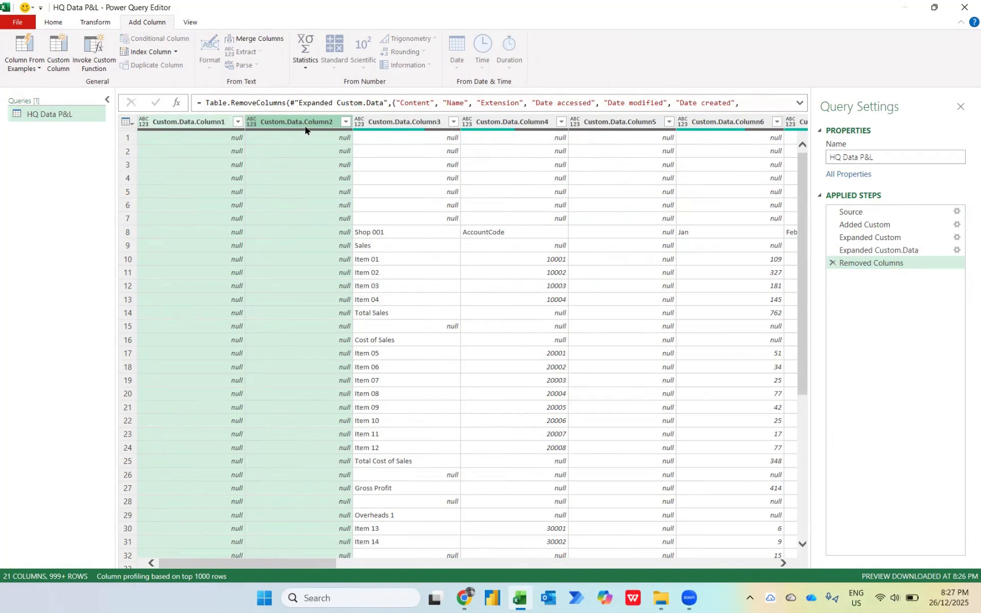
pyautogui.press('Delete')
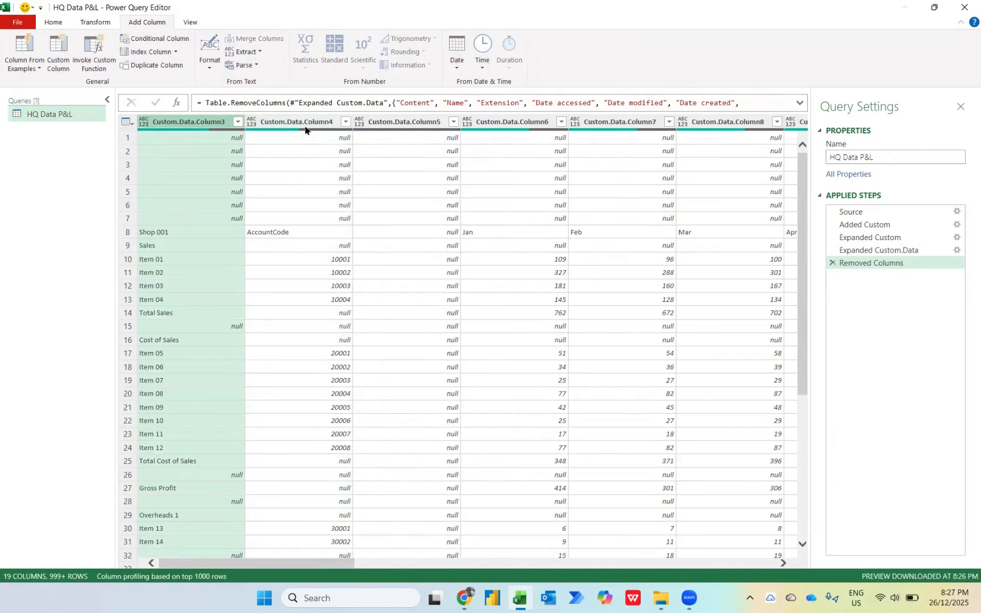
pyautogui.click(383, 127)
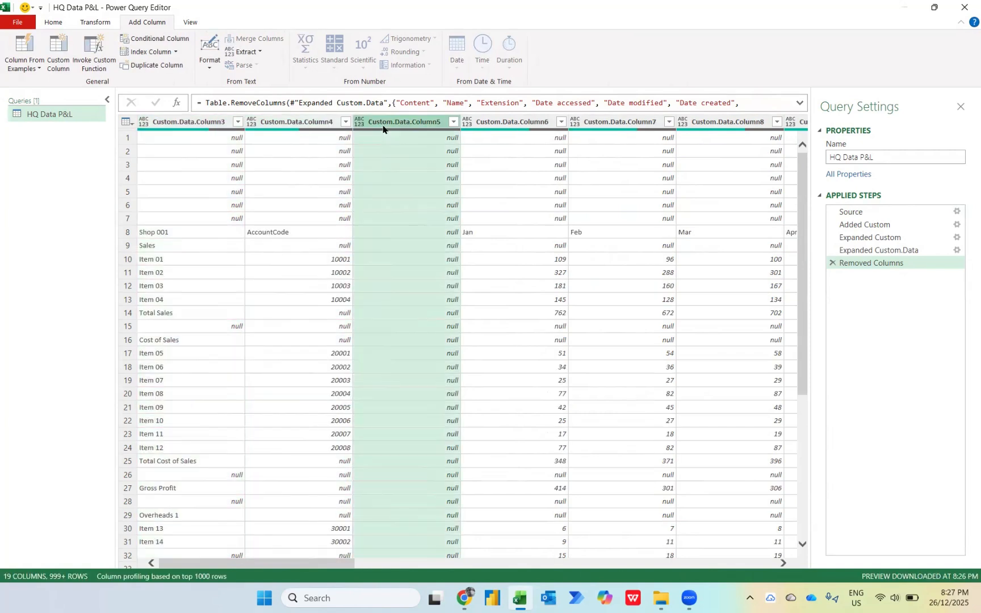
pyautogui.click(451, 126)
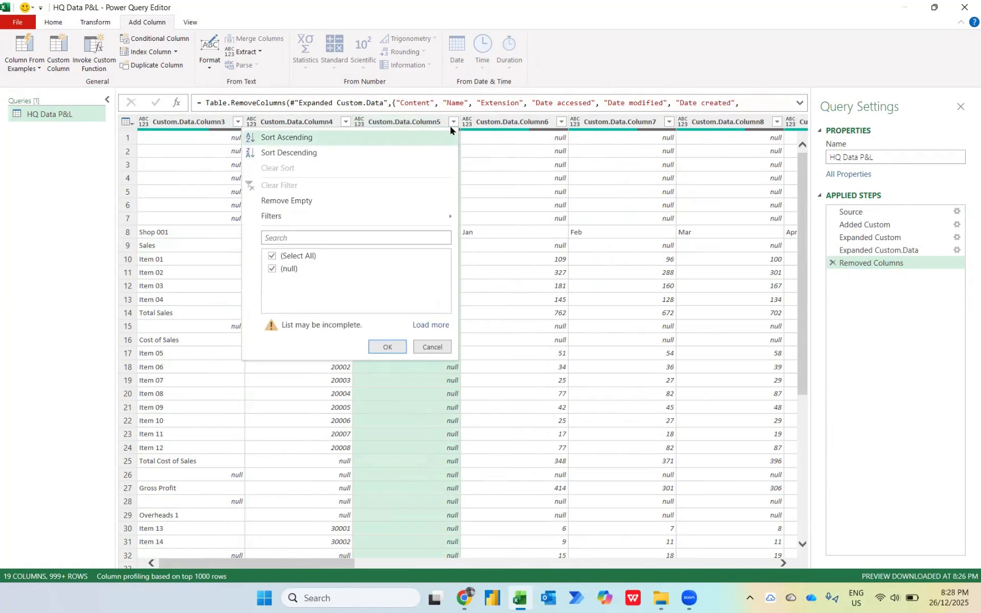
pyautogui.click(451, 131)
pyautogui.press('Delete')
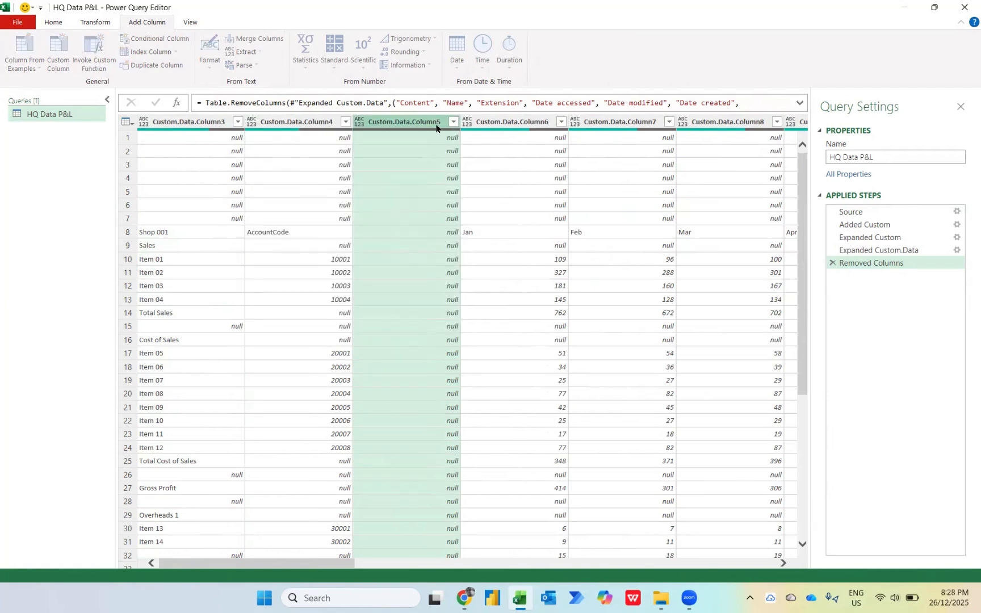
# Remove the Total column Custom.Data.Column18 together with Custom.Item, Custom.Kind and the remaining column after them
pyautogui.hscroll(10, 497, 271)
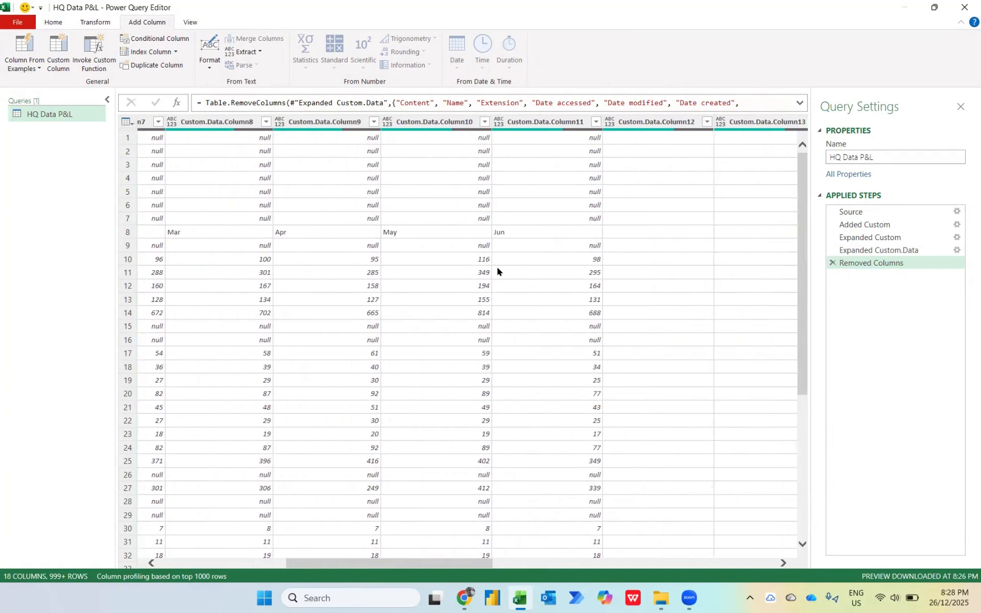
pyautogui.hscroll(5, 631, 259)
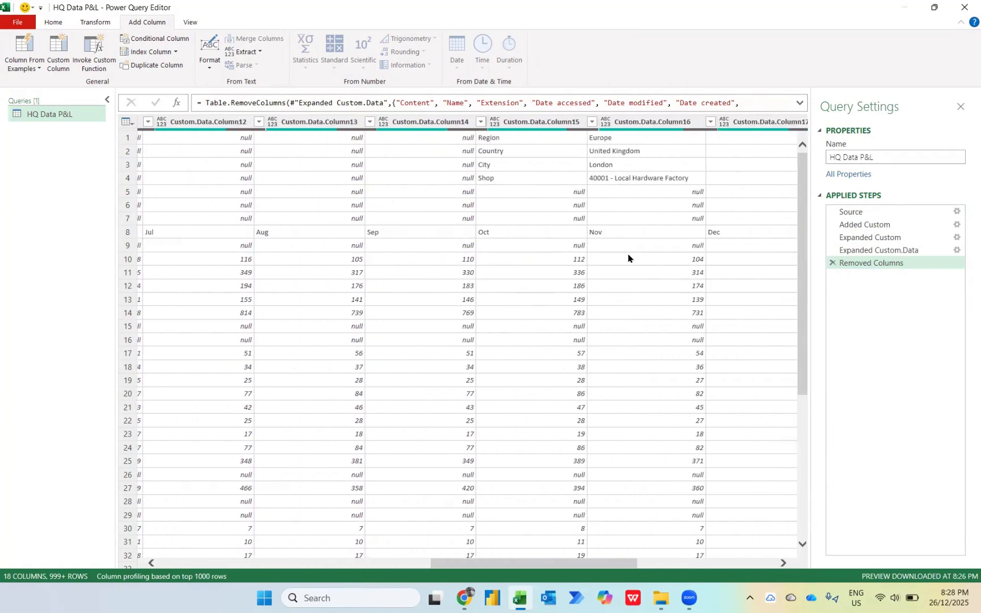
pyautogui.click(615, 122)
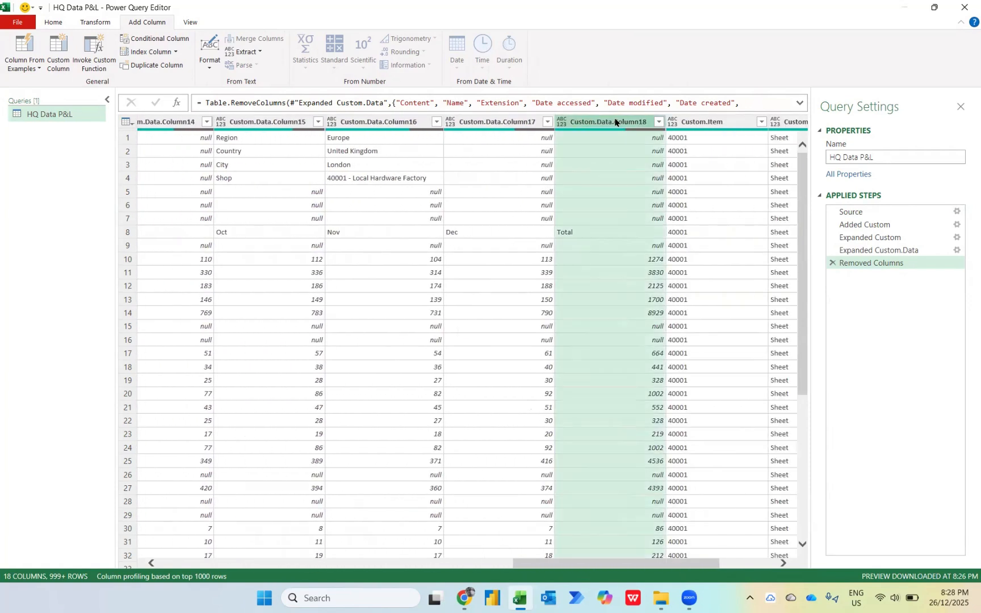
pyautogui.hotkey('shift', 'Right')
pyautogui.hotkey('shift', 'Right')
pyautogui.hotkey('shift', 'Right')
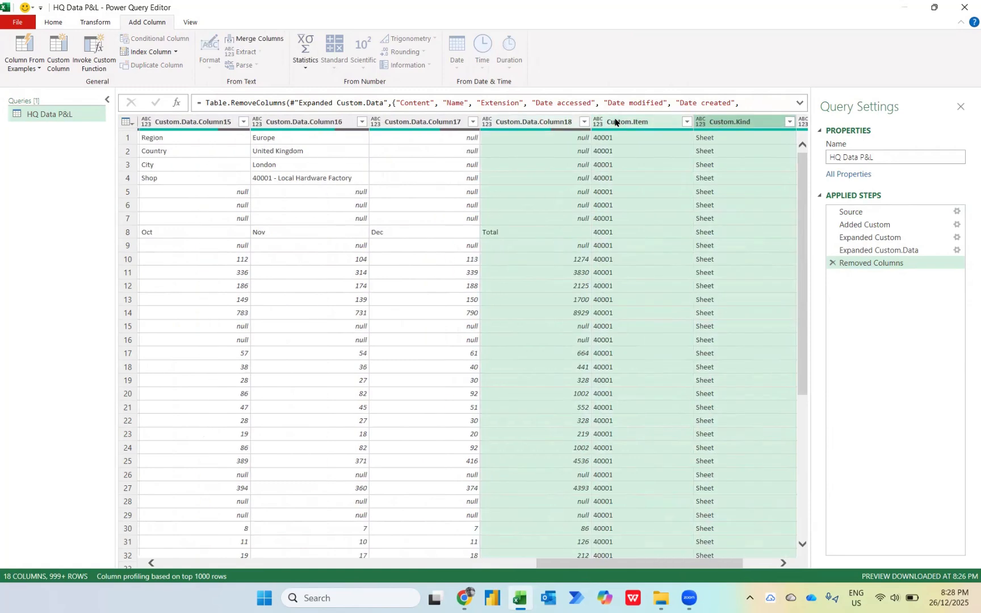
pyautogui.press('Delete')
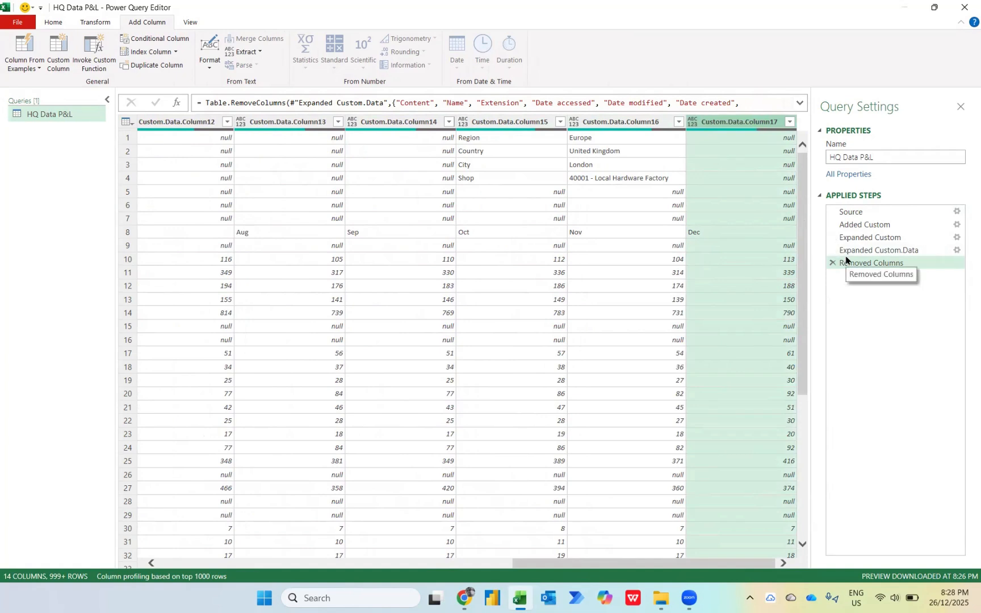
# Start a conditional column with the condition that Custom.Data.Column15 equals Region
pyautogui.hscroll(-5, 651, 368)
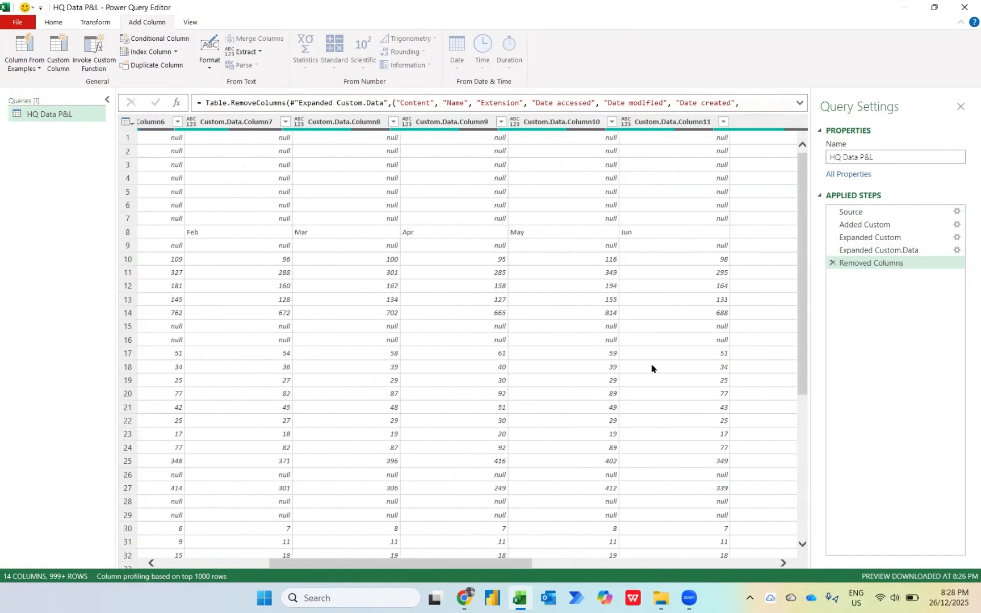
pyautogui.hscroll(5, 652, 368)
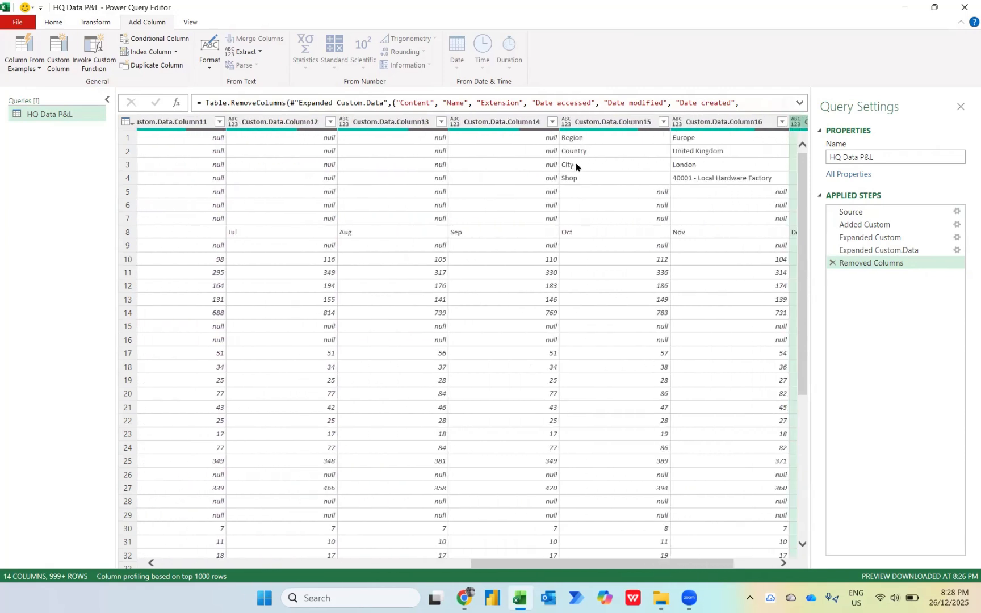
pyautogui.hscroll(1, 568, 268)
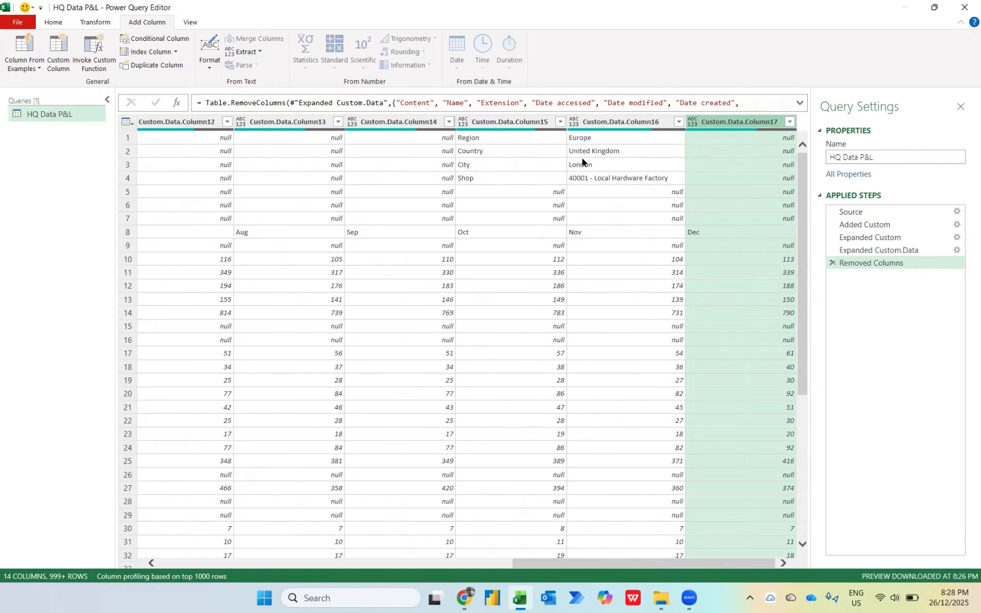
pyautogui.click(145, 38)
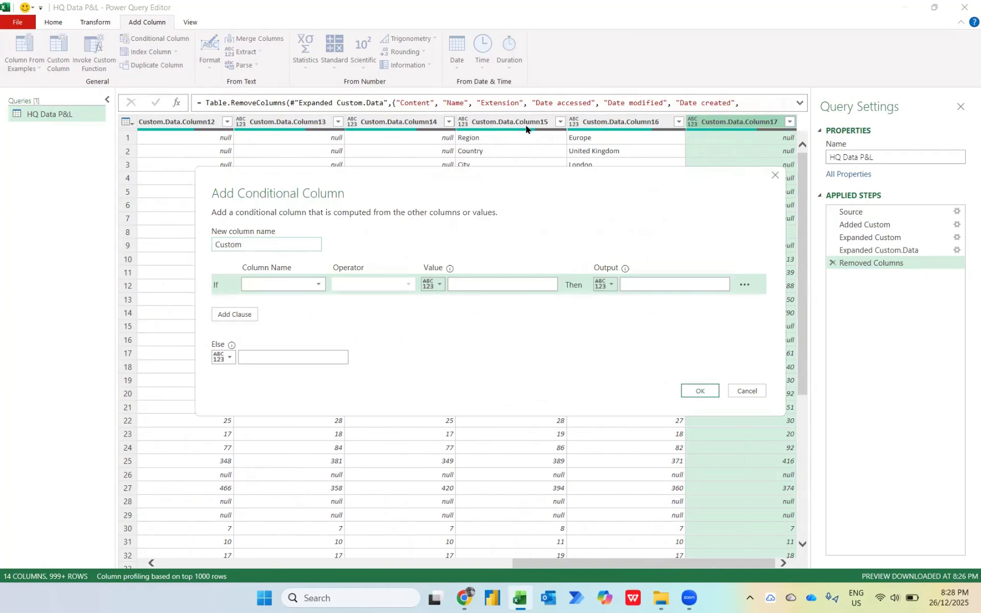
pyautogui.click(304, 285)
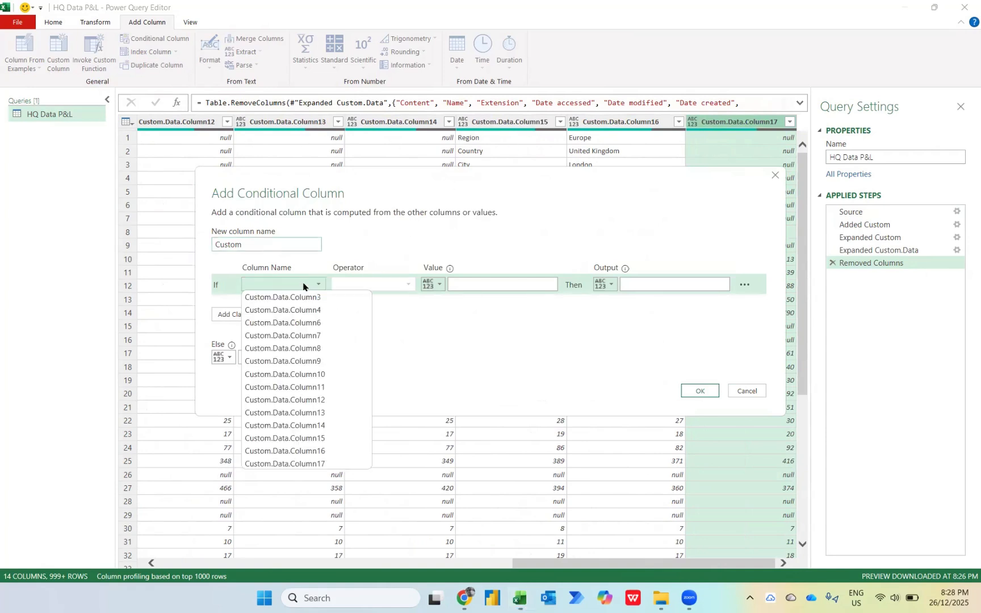
pyautogui.click(325, 439)
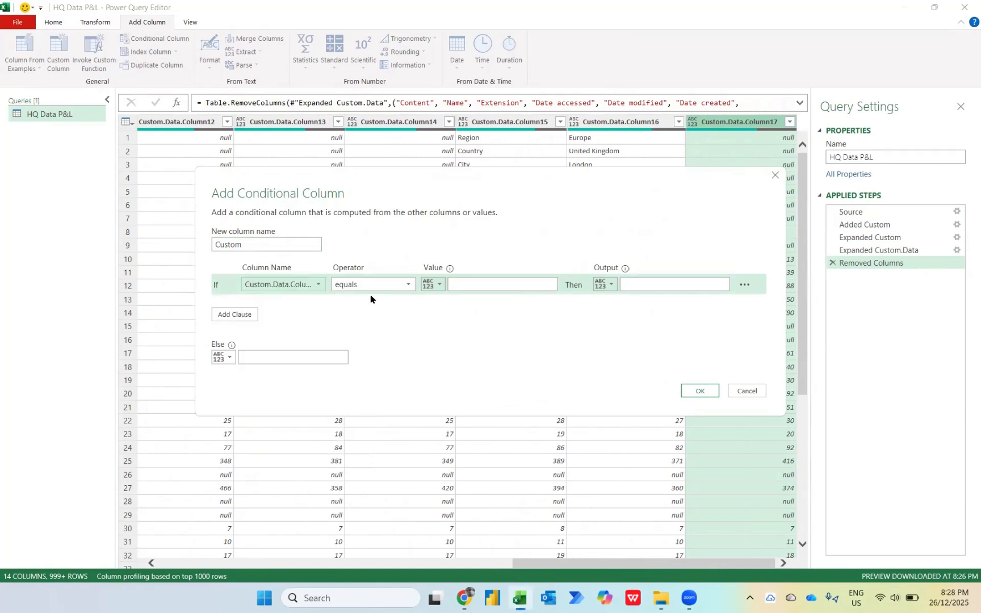
pyautogui.click(479, 284)
pyautogui.write('R')
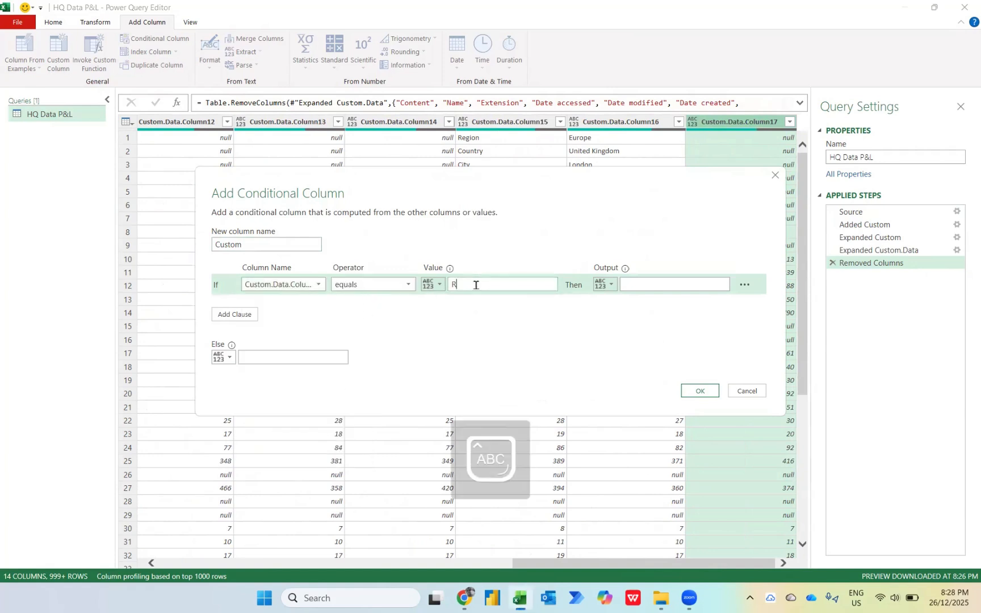
pyautogui.write('egion')
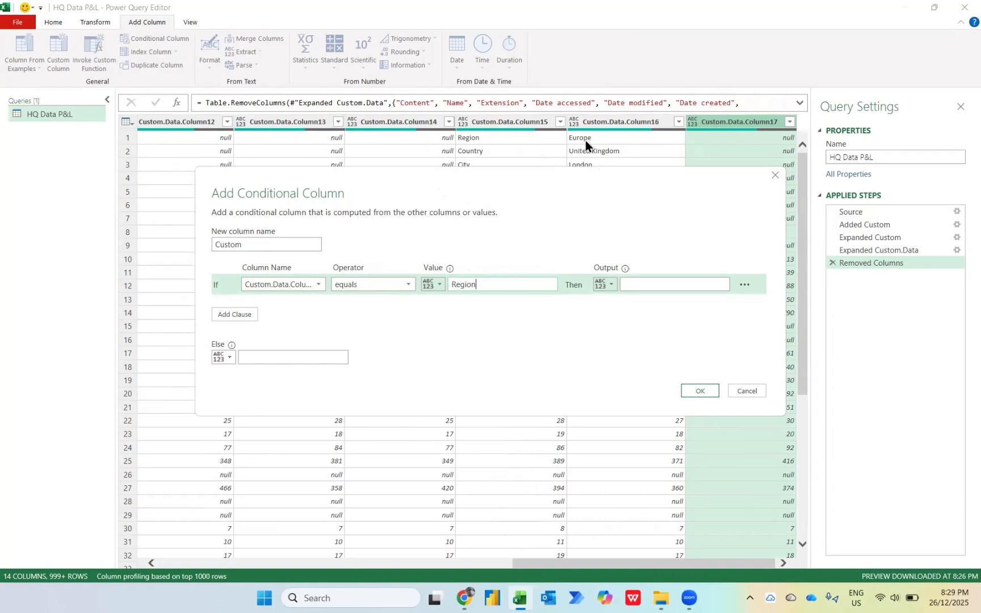
# Make the Region condition return the Custom.Data.Column16 column, otherwise null, and create the conditional column
pyautogui.click(614, 285)
pyautogui.click(619, 308)
pyautogui.click(666, 287)
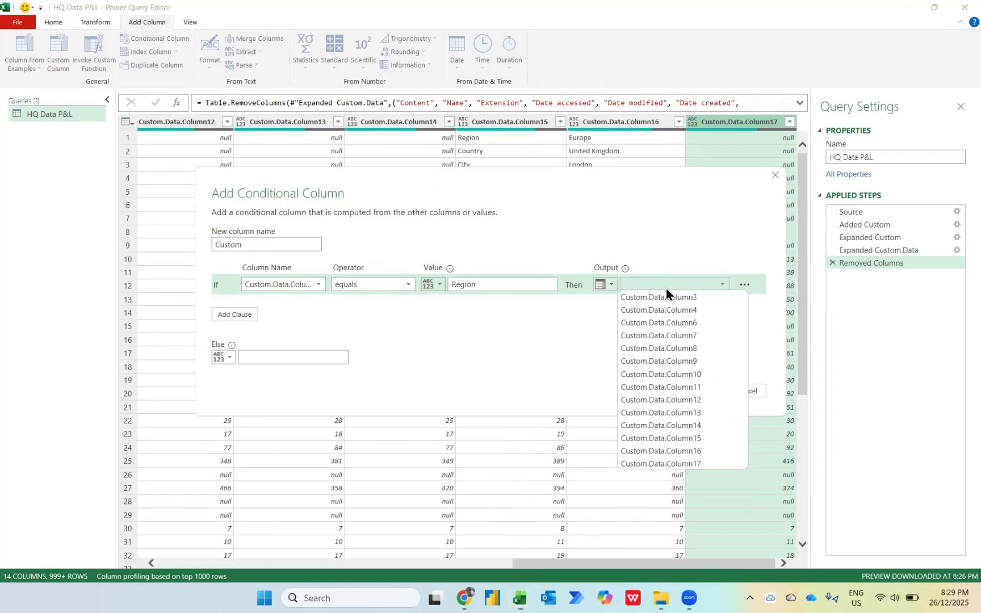
pyautogui.click(683, 451)
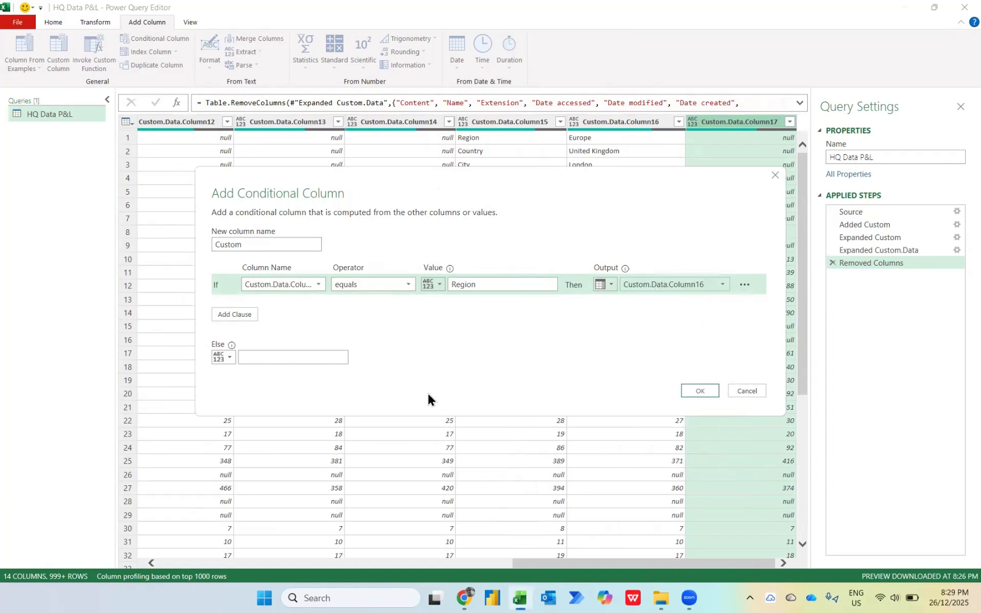
pyautogui.click(275, 357)
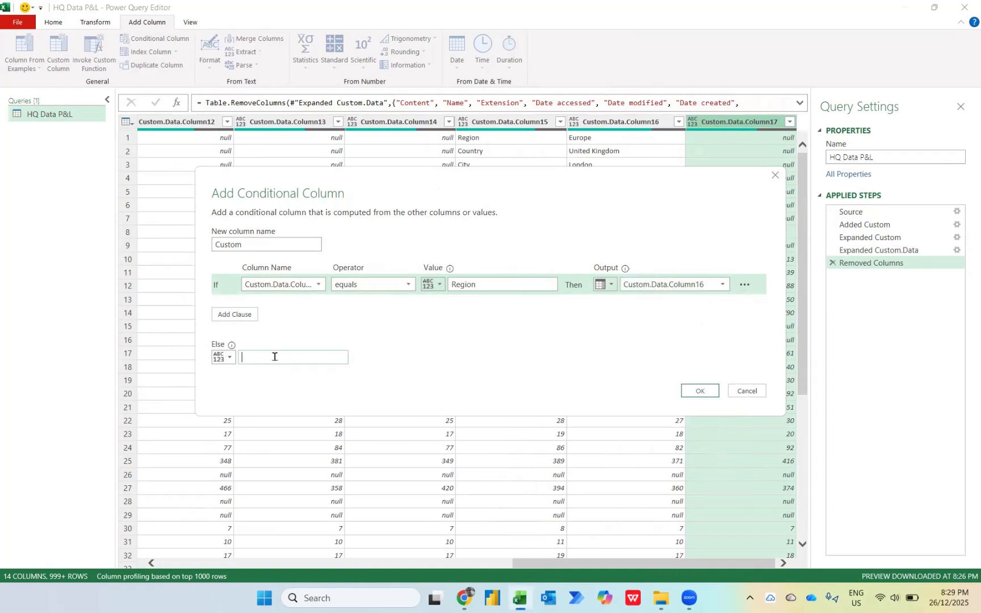
pyautogui.write('null')
pyautogui.click(693, 391)
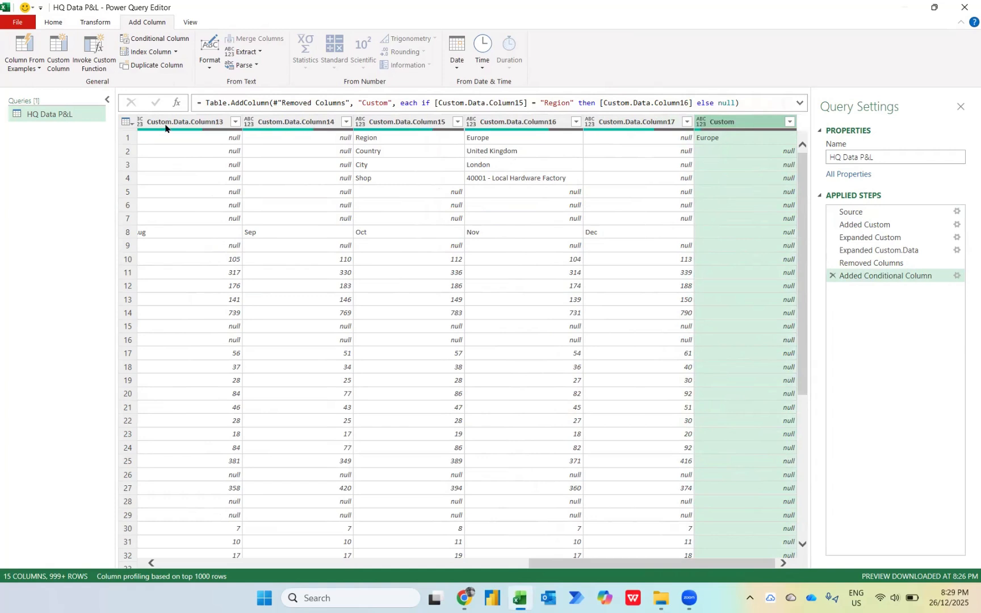
# Start a second conditional column with the condition that Custom.Data.Column15 equals Country
pyautogui.click(154, 38)
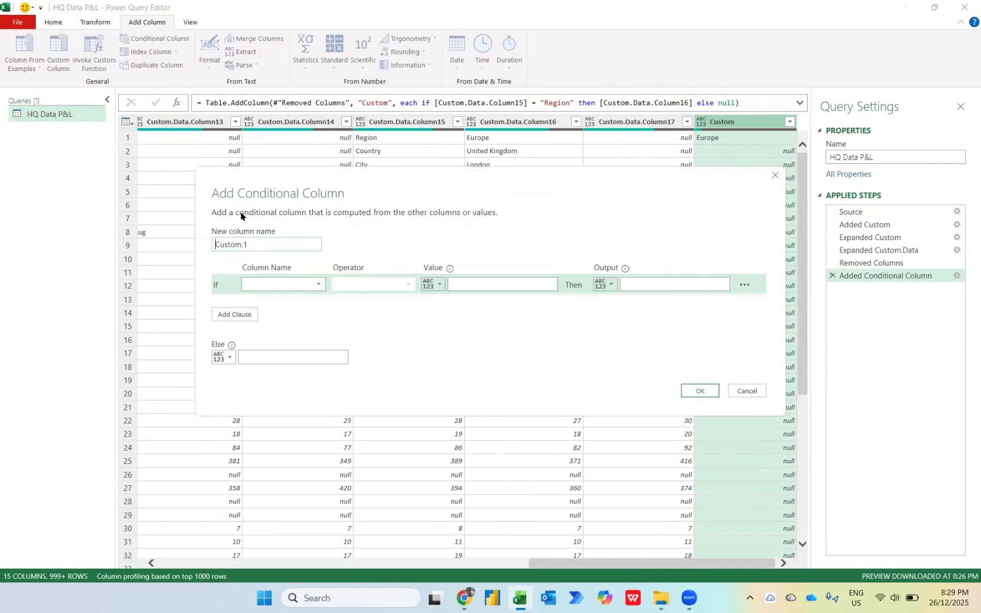
pyautogui.click(300, 284)
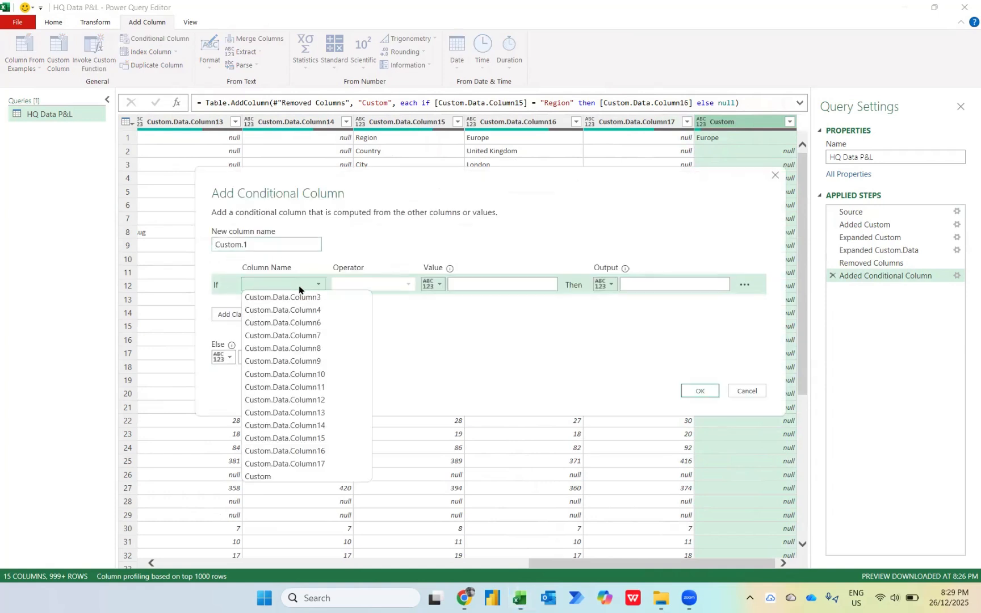
pyautogui.click(322, 438)
pyautogui.click(471, 282)
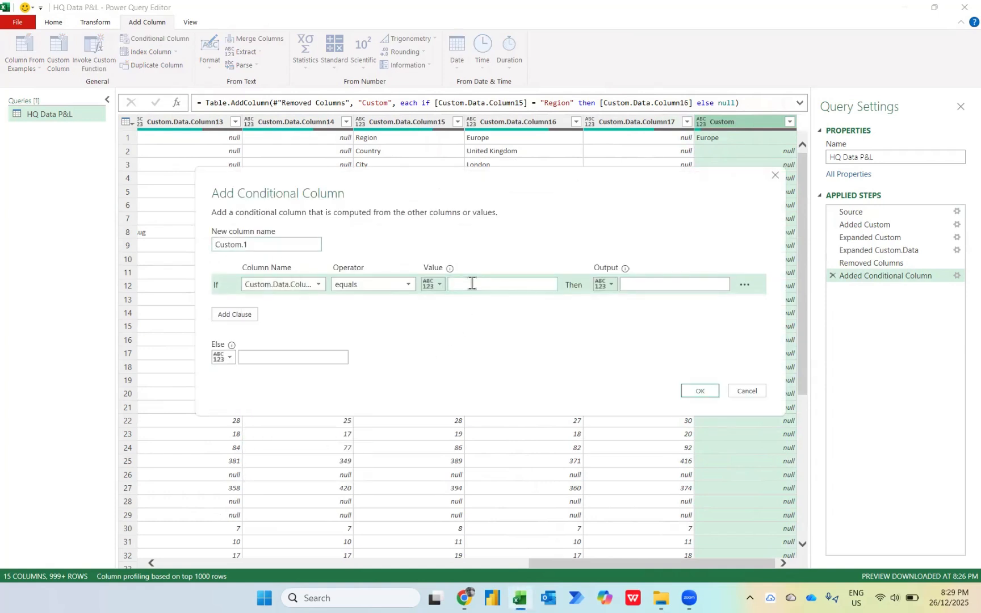
pyautogui.press('capslock')
pyautogui.write('C')
pyautogui.press('capslock')
pyautogui.write('oun')
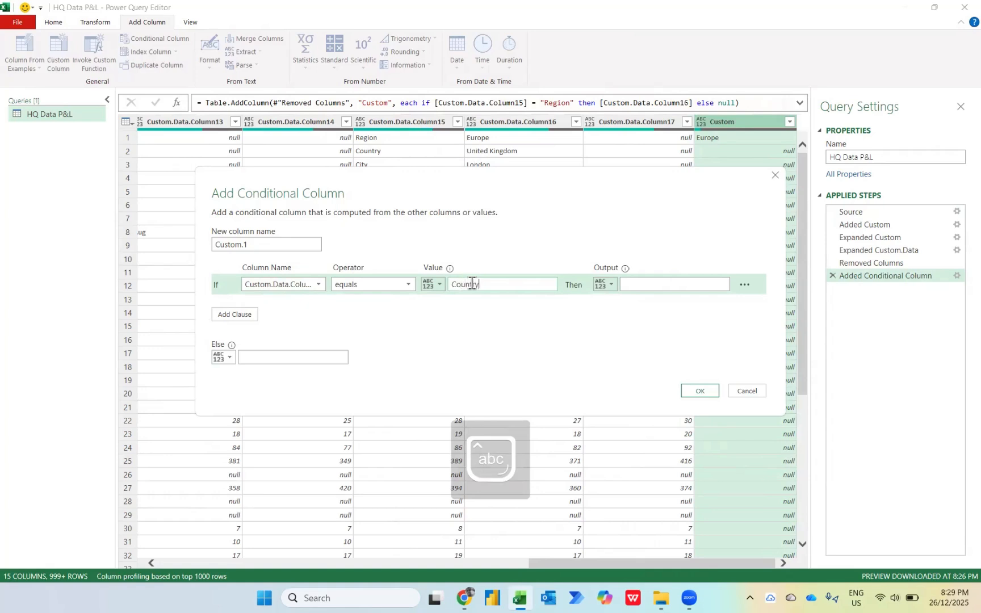
pyautogui.write('try')
# Make the Country condition return the Custom.Data.Column16 column, otherwise null, and create the conditional column
pyautogui.click(606, 285)
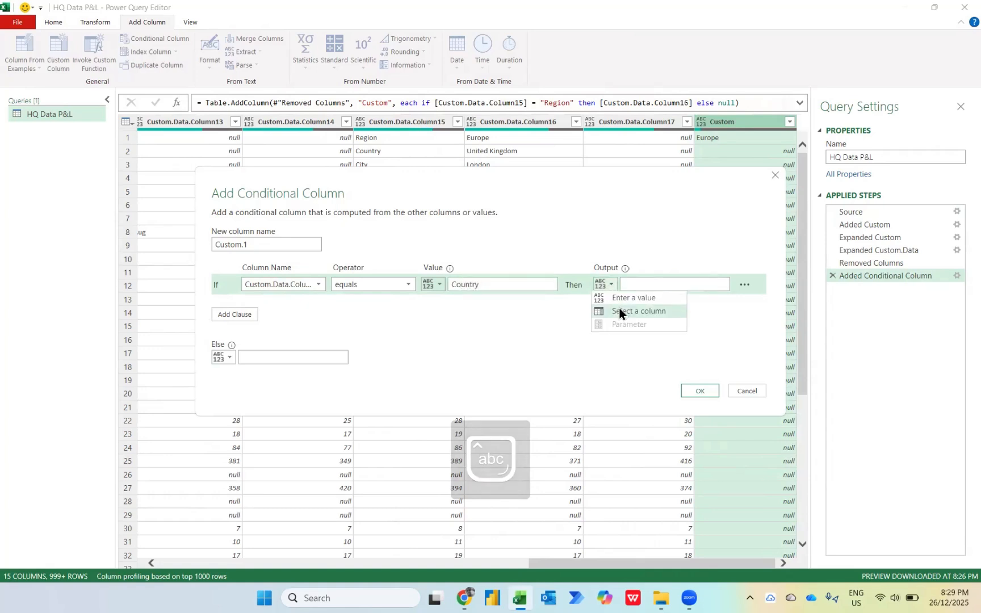
pyautogui.click(620, 312)
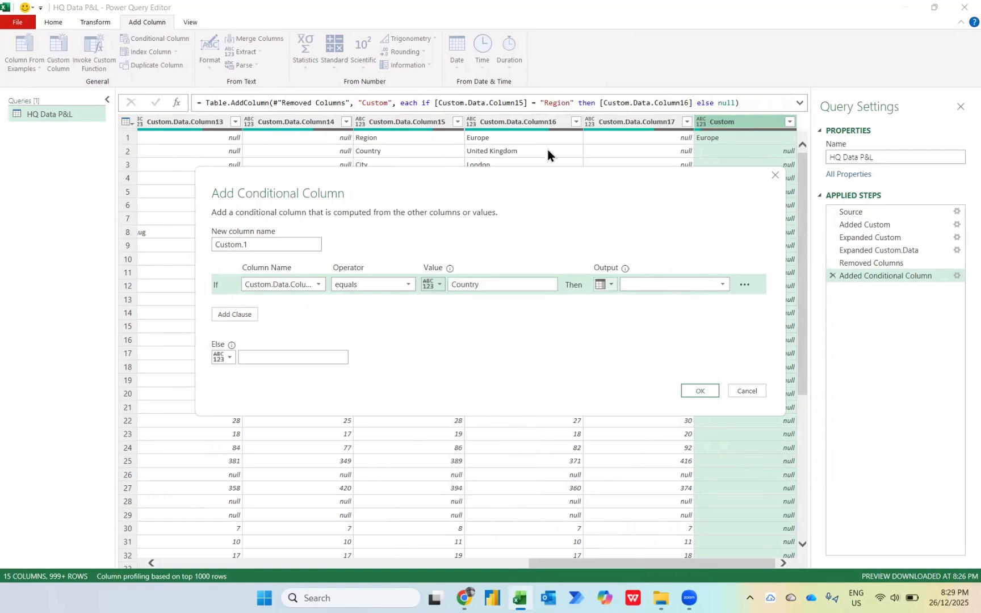
pyautogui.click(645, 285)
pyautogui.click(683, 450)
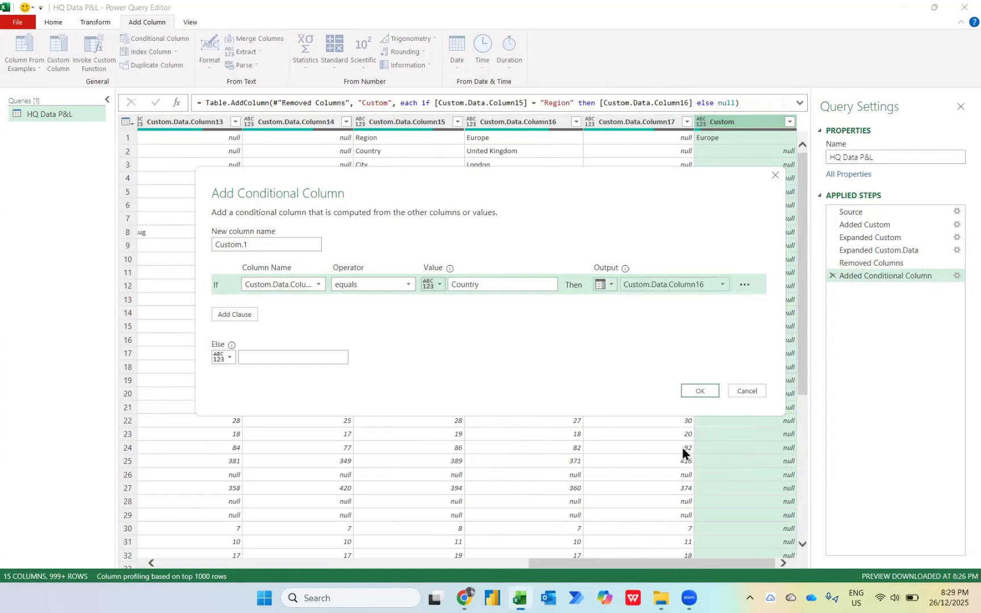
pyautogui.click(291, 357)
pyautogui.write('n')
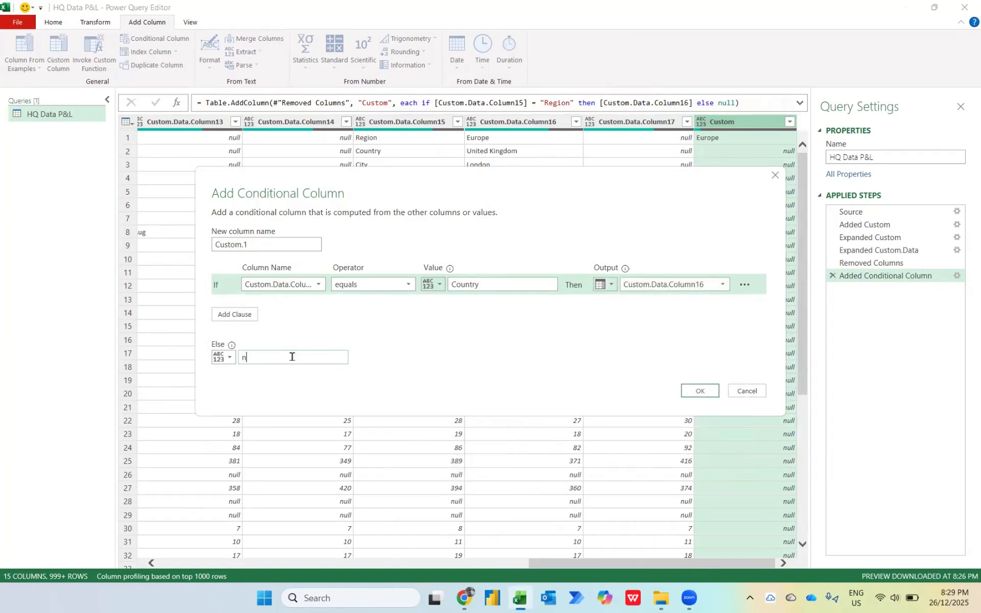
pyautogui.write('ull')
pyautogui.click(700, 391)
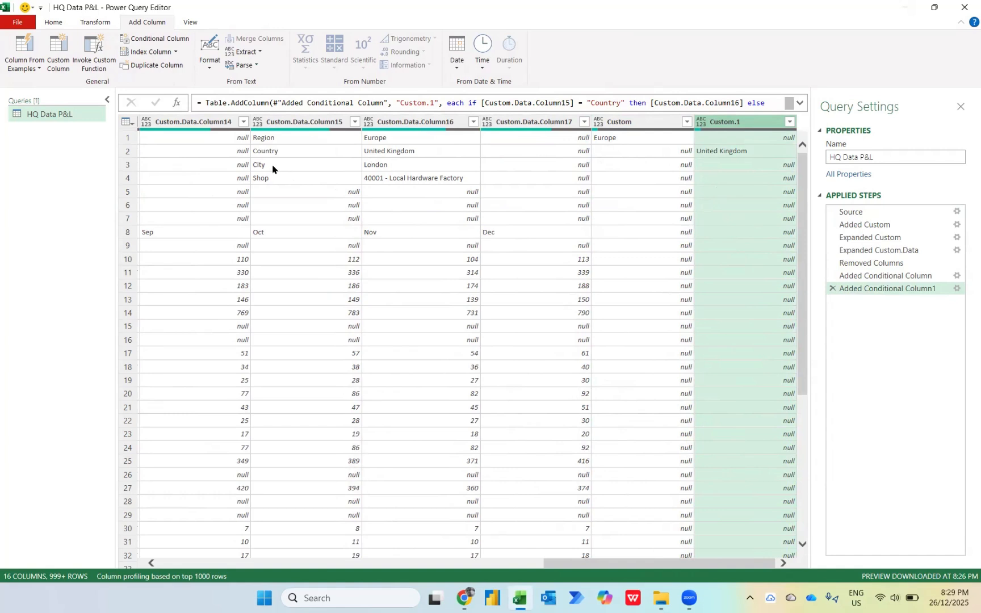
# Start a third conditional column with the condition that Custom.Data.Column15 equals City
pyautogui.click(152, 39)
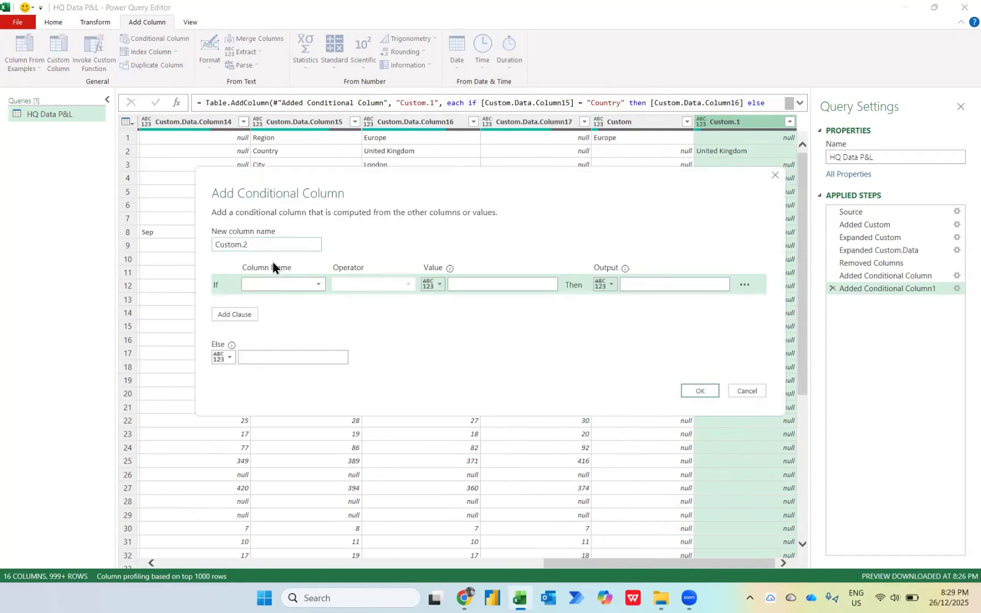
pyautogui.click(272, 283)
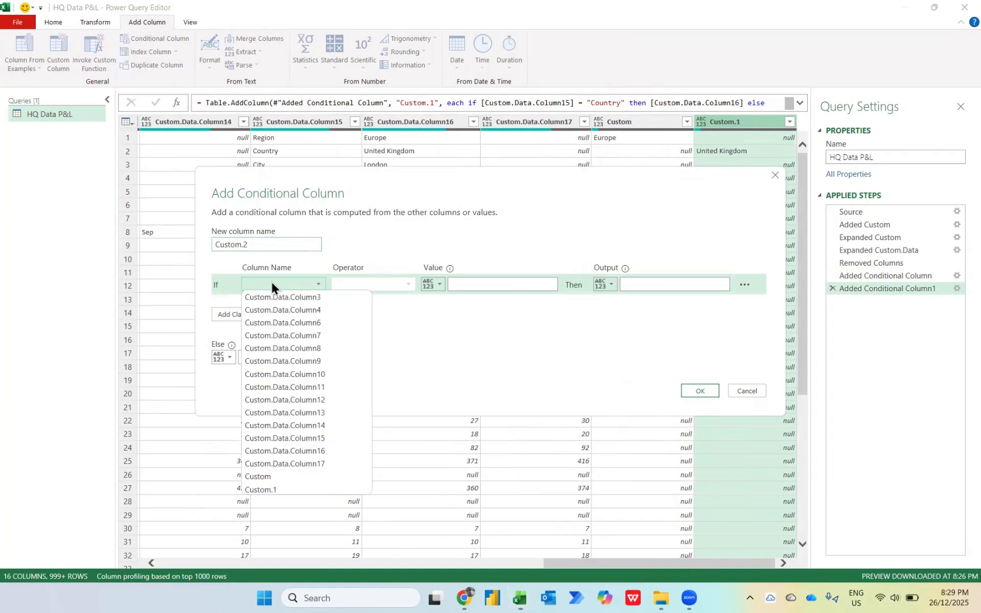
pyautogui.click(304, 441)
pyautogui.click(483, 286)
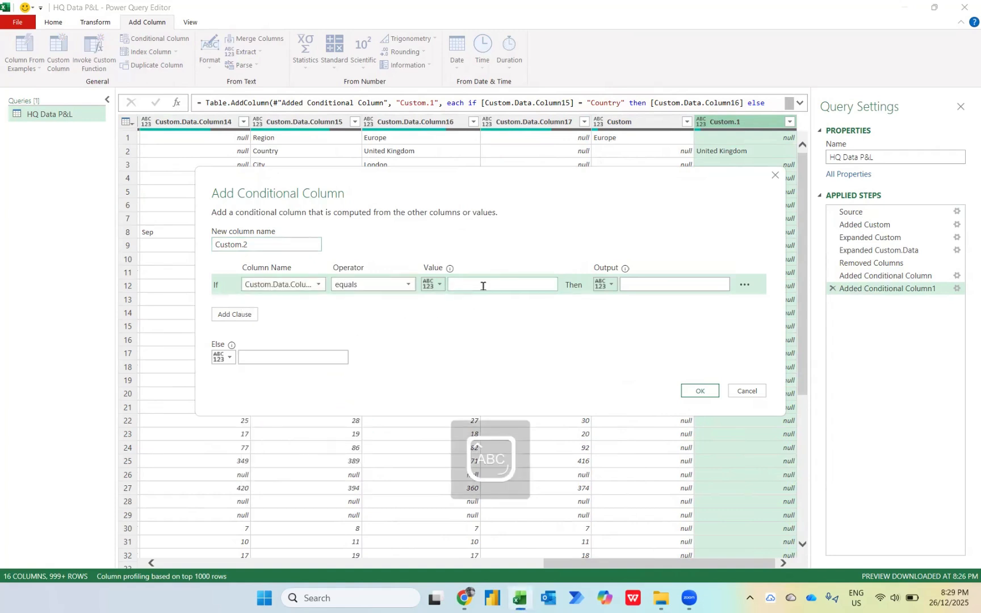
pyautogui.write('City')
# Make the City condition return the Custom.Data.Column16 column, otherwise null, and create the conditional column
pyautogui.click(603, 284)
pyautogui.click(609, 311)
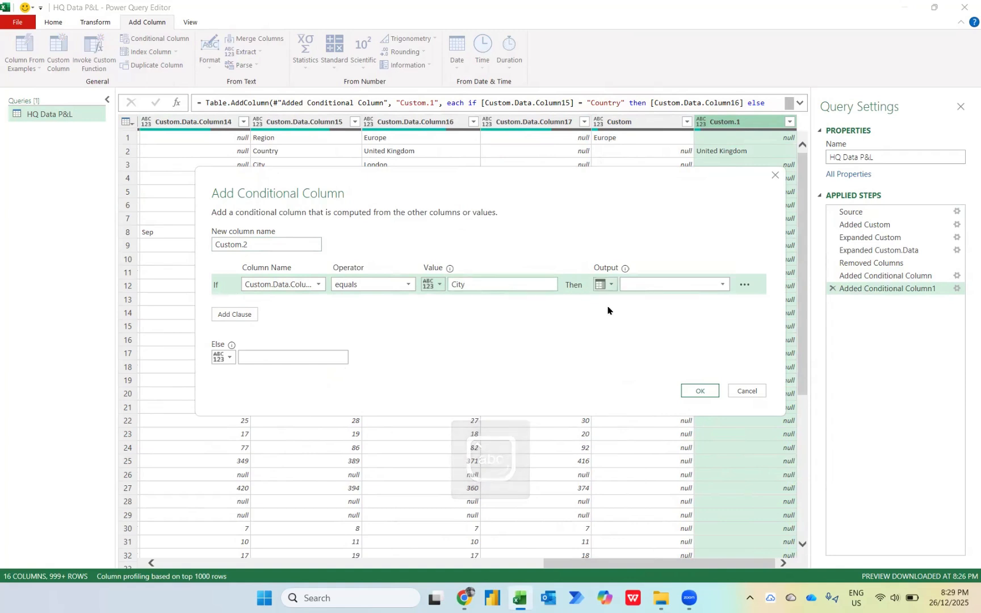
pyautogui.click(652, 286)
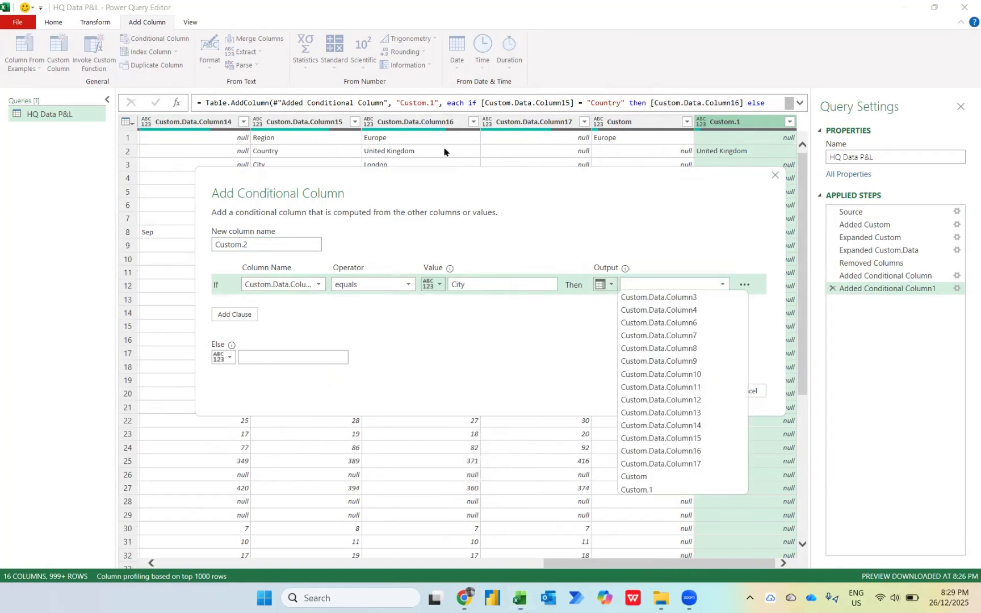
pyautogui.click(683, 451)
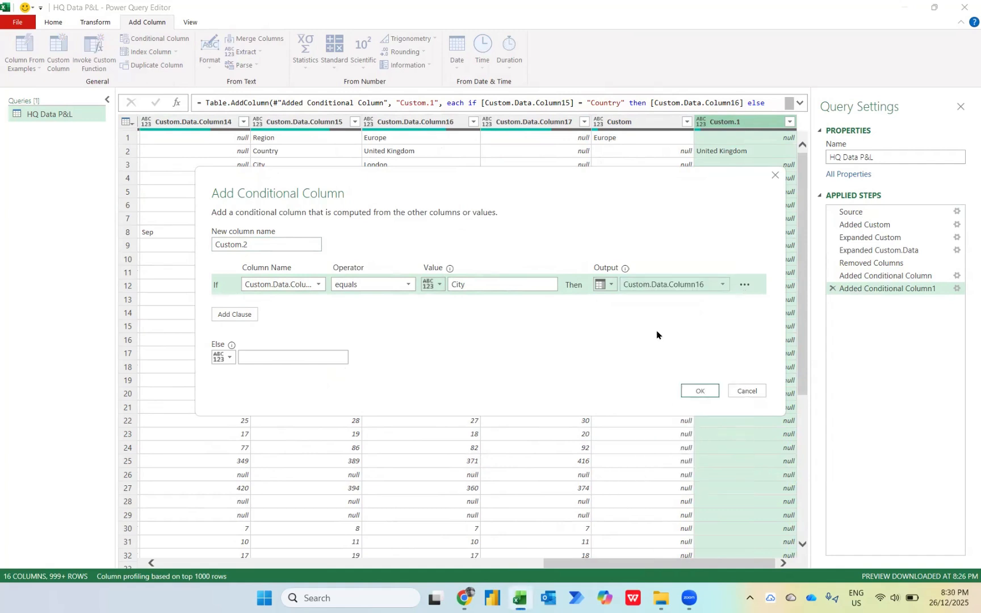
pyautogui.click(262, 352)
pyautogui.write('n')
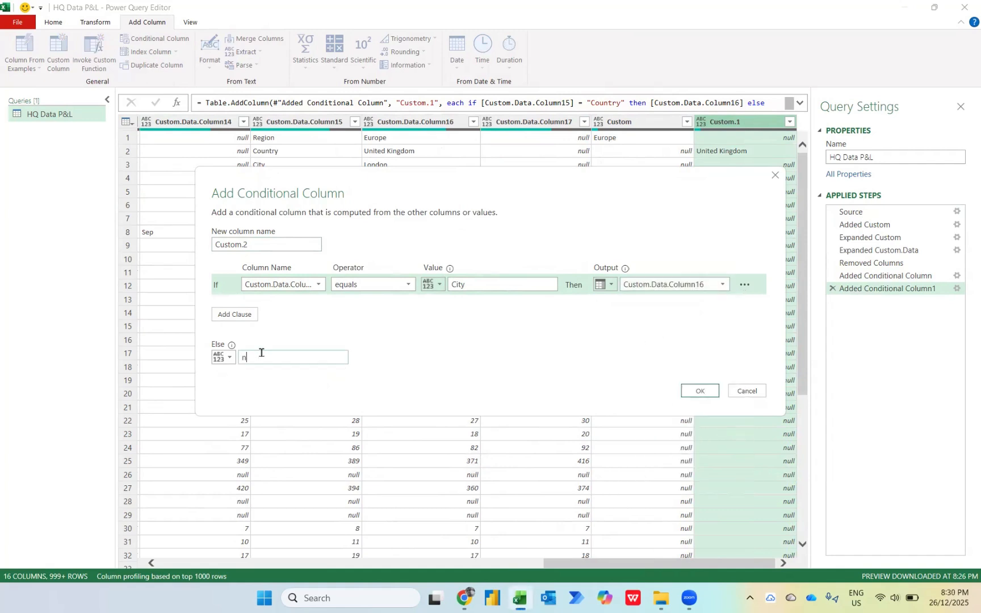
pyautogui.write('ull')
pyautogui.click(699, 394)
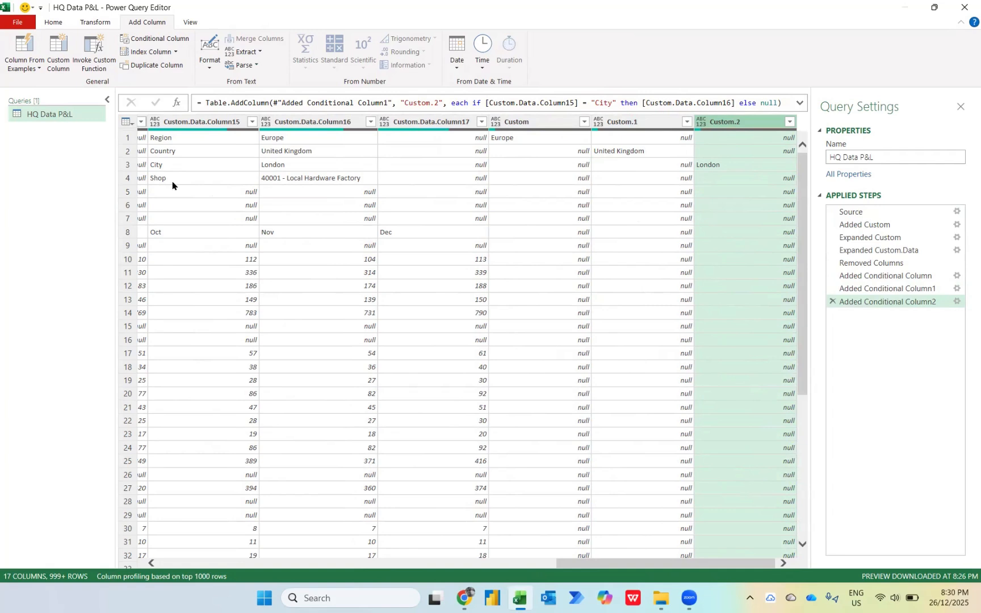
# Start a fourth conditional column with the condition that Custom.Data.Column15 equals Shop
pyautogui.click(147, 39)
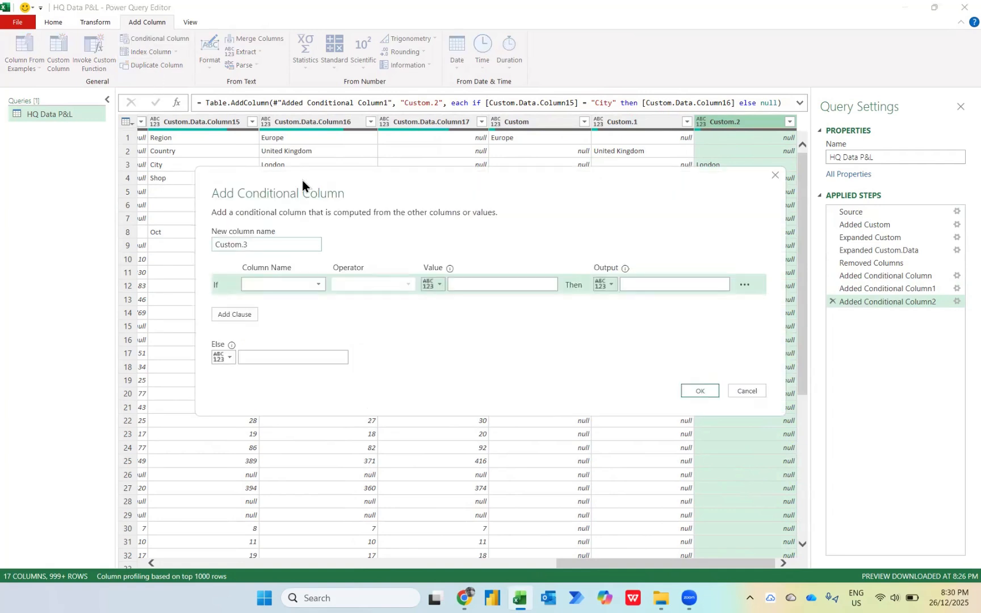
pyautogui.click(309, 285)
pyautogui.click(328, 438)
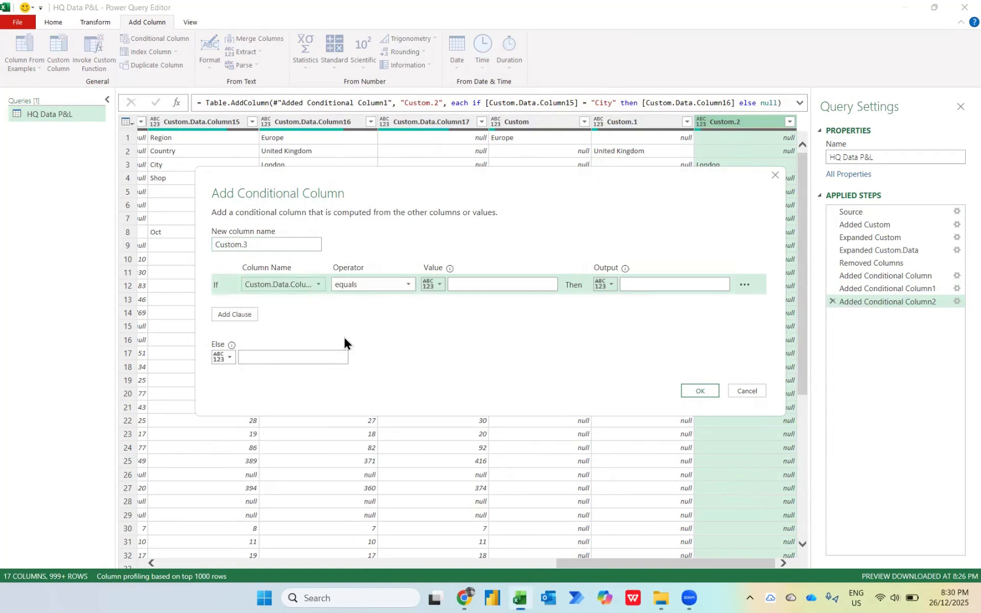
pyautogui.click(488, 280)
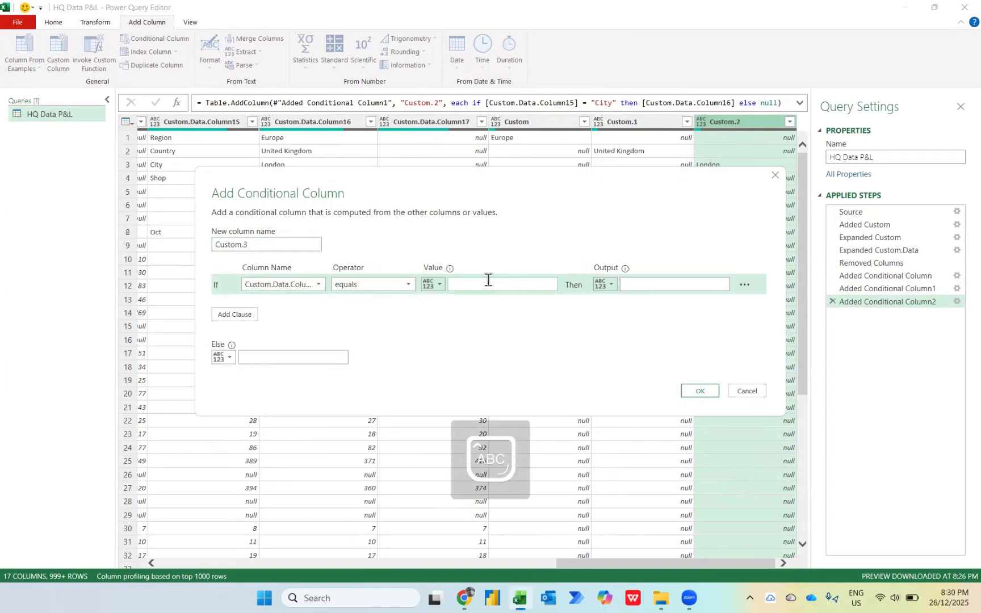
pyautogui.write('Shop')
# Make the Shop condition return the Custom.Data.Column16 column, otherwise null, and create the conditional column
pyautogui.click(613, 287)
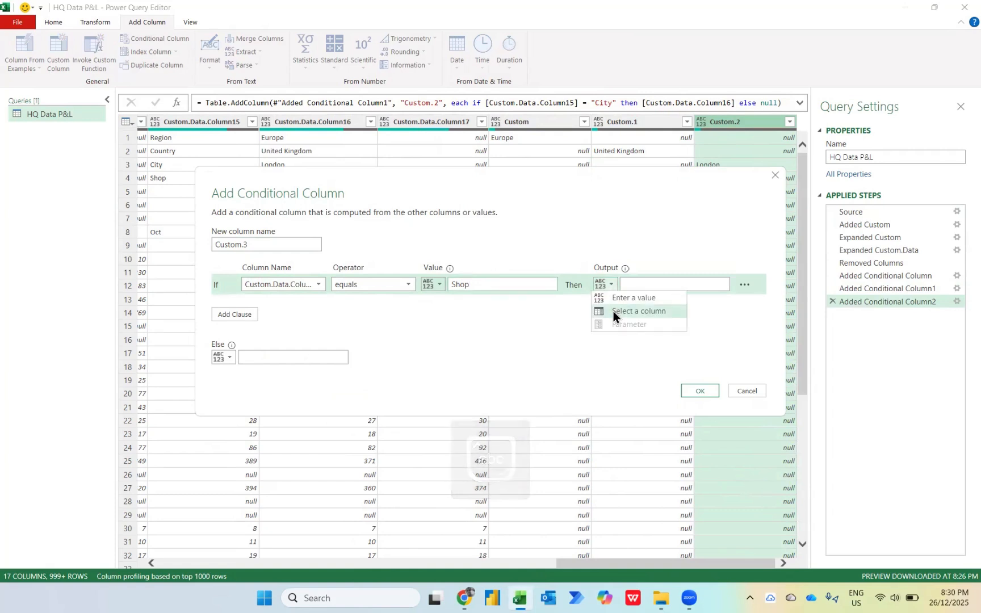
pyautogui.click(613, 312)
pyautogui.click(641, 291)
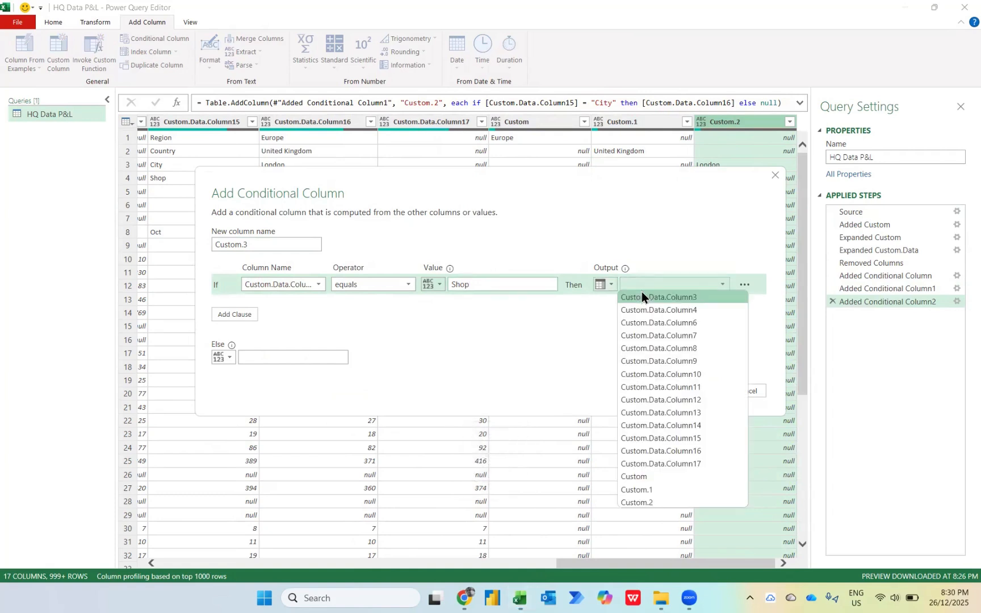
pyautogui.click(679, 454)
pyautogui.click(295, 358)
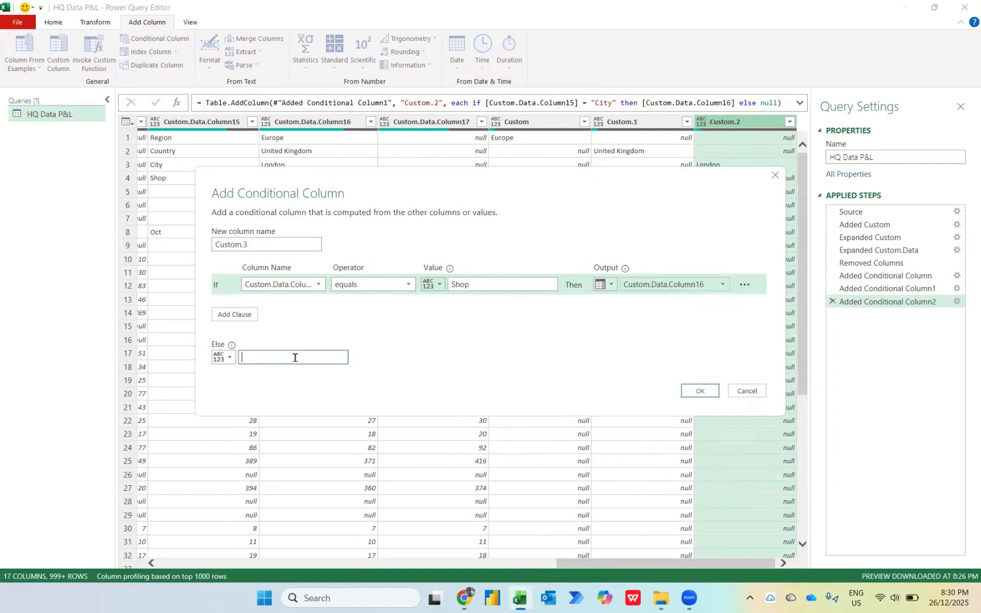
pyautogui.write('null')
pyautogui.press('Return')
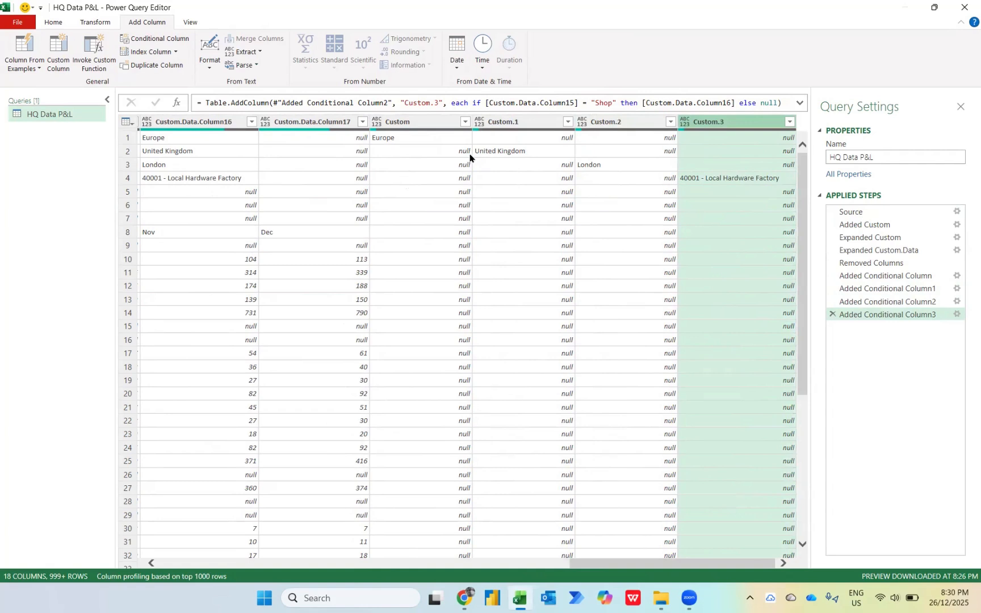
# Fill down the values in the four conditional columns Custom, Custom.1, Custom.2 and Custom.3
pyautogui.click(431, 128)
pyautogui.hotkey('shift', 'Right')
pyautogui.hotkey('shift', 'Right')
pyautogui.hotkey('shift', 'Right')
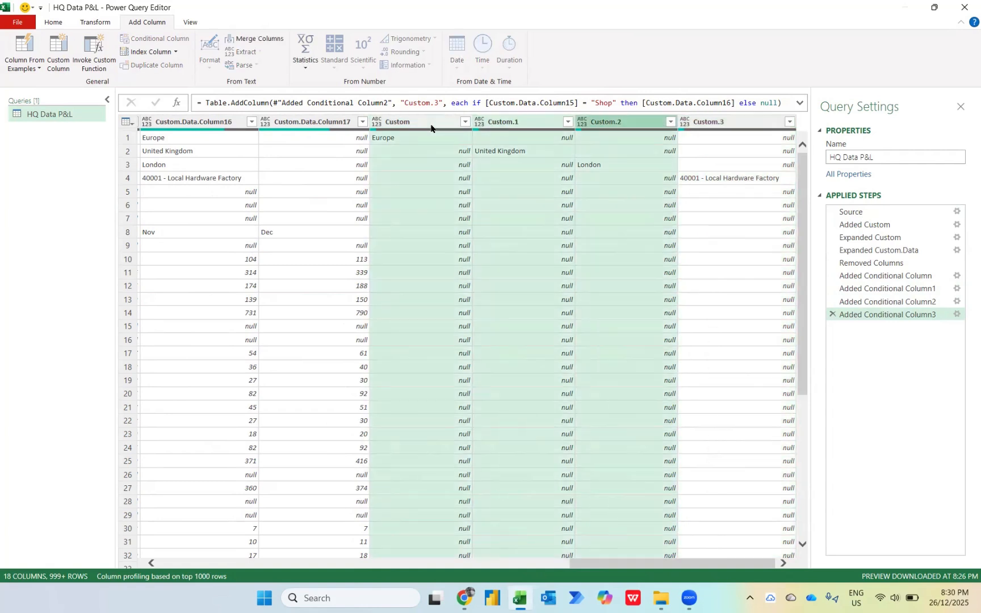
pyautogui.rightClick(431, 128)
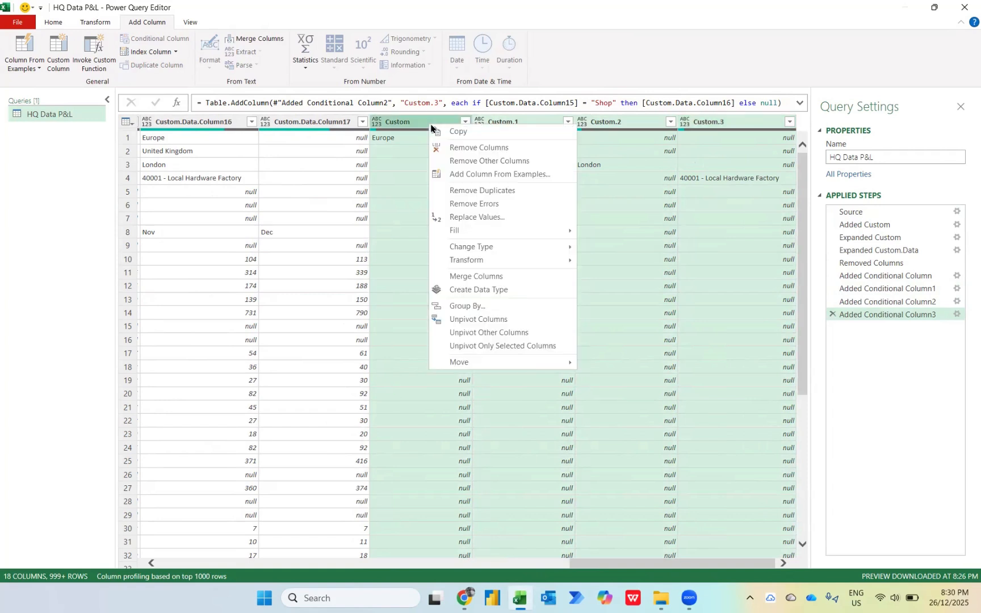
pyautogui.moveTo(473, 232)
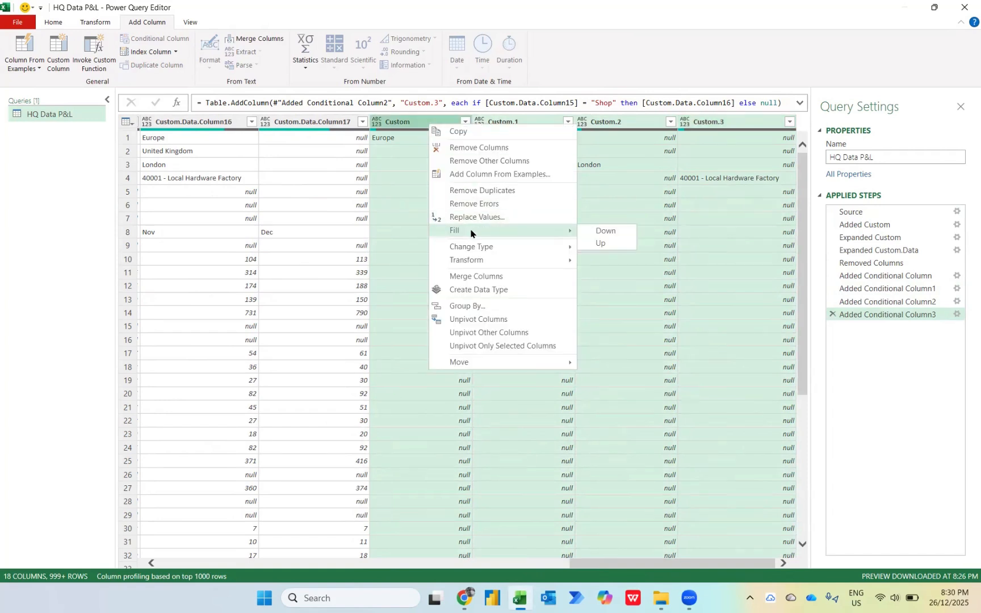
pyautogui.click(603, 231)
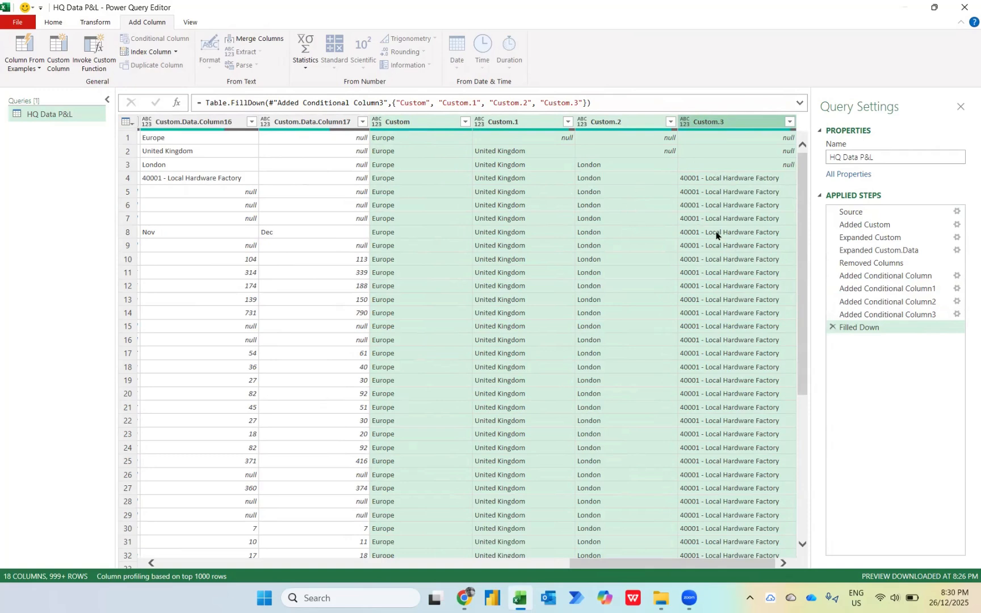
# Examine the category headings, items and totals in Custom.Data.Column3 alongside the account codes in Custom.Data.Column4
pyautogui.hscroll(-10, 535, 285)
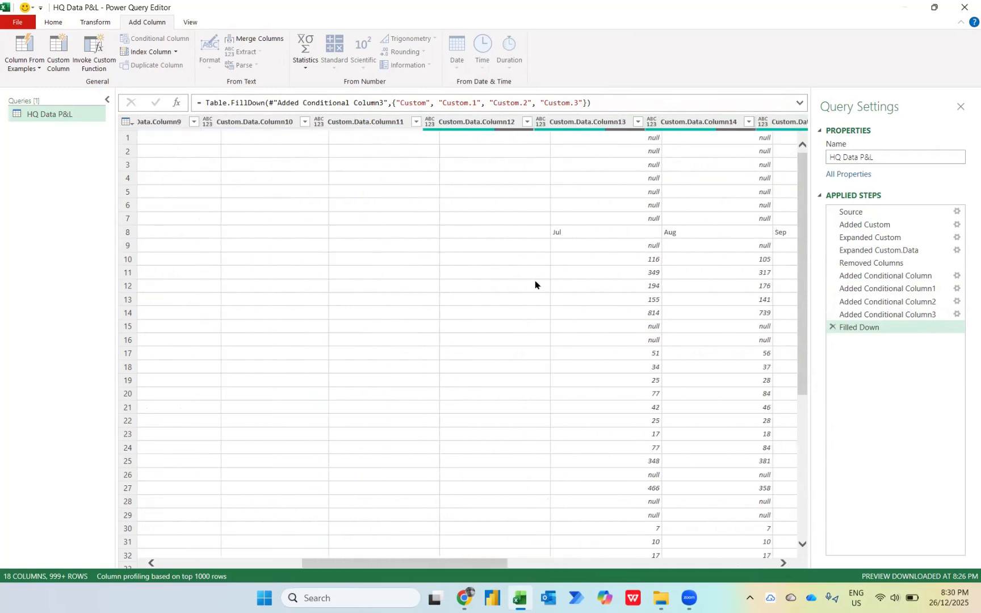
pyautogui.hscroll(-5, 535, 286)
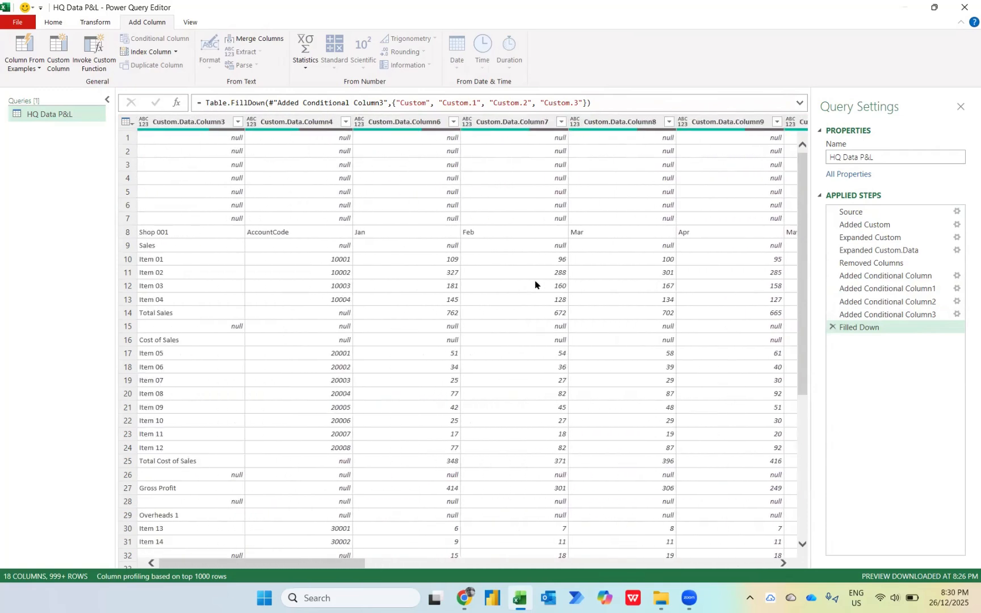
pyautogui.click(188, 249)
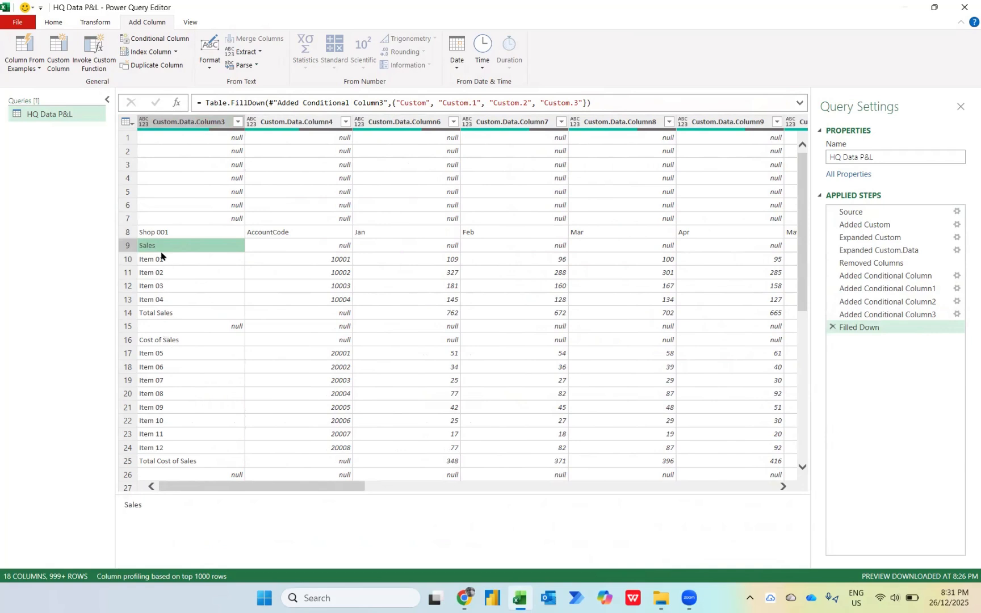
pyautogui.scroll(-3, 200, 389)
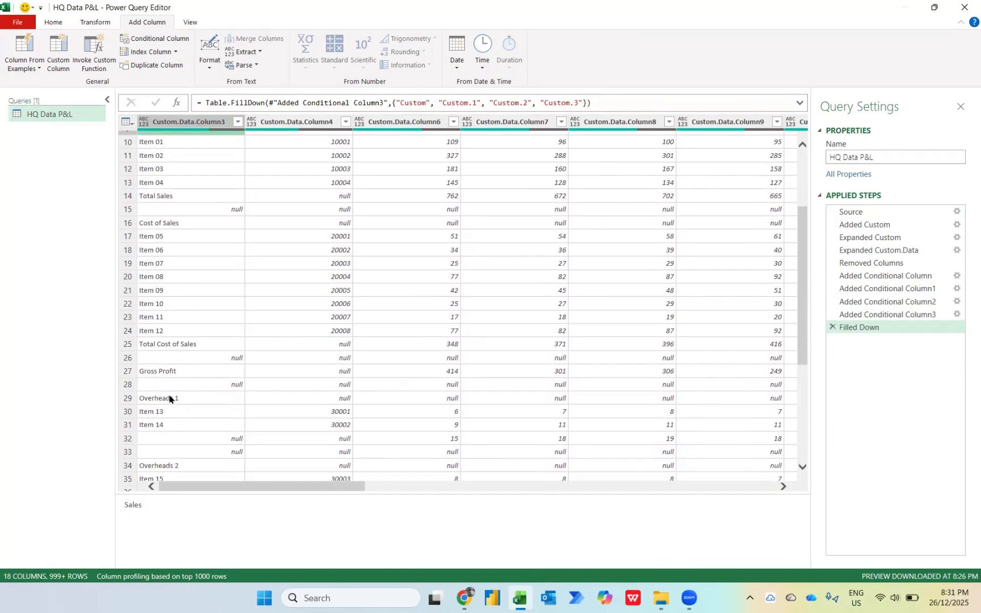
pyautogui.scroll(-1, 194, 426)
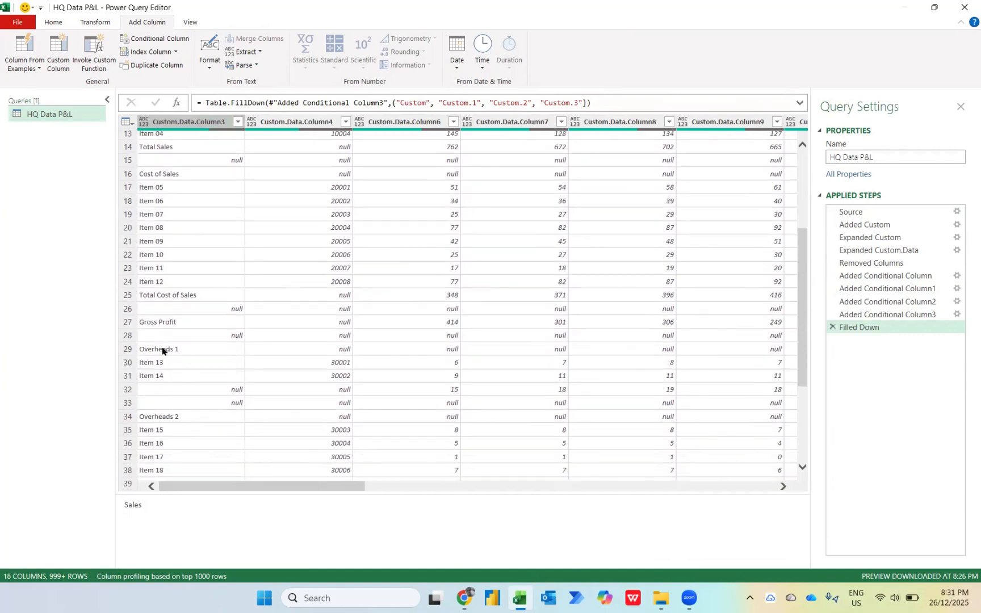
pyautogui.scroll(-2, 175, 425)
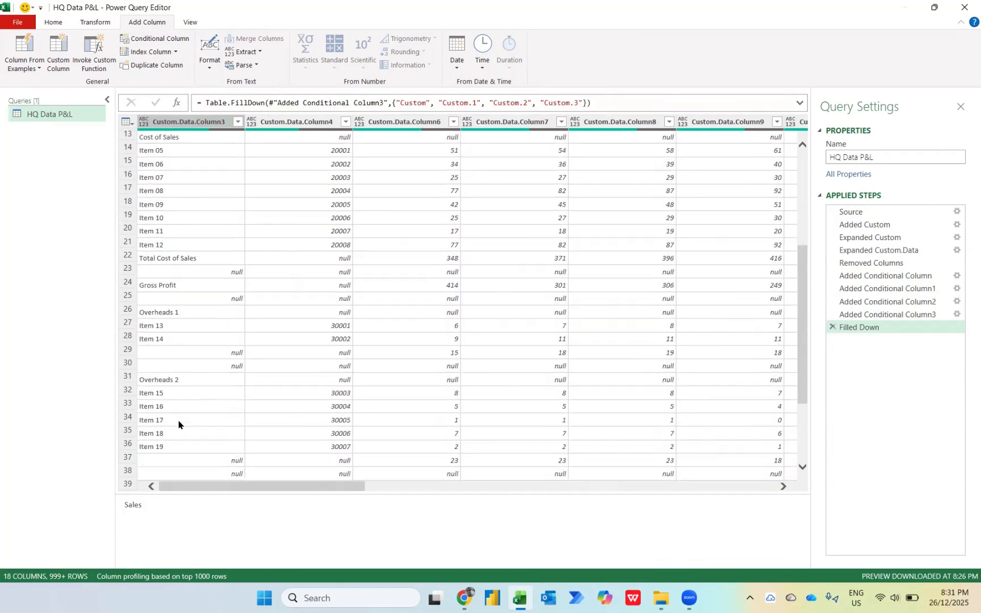
pyautogui.scroll(-5, 180, 409)
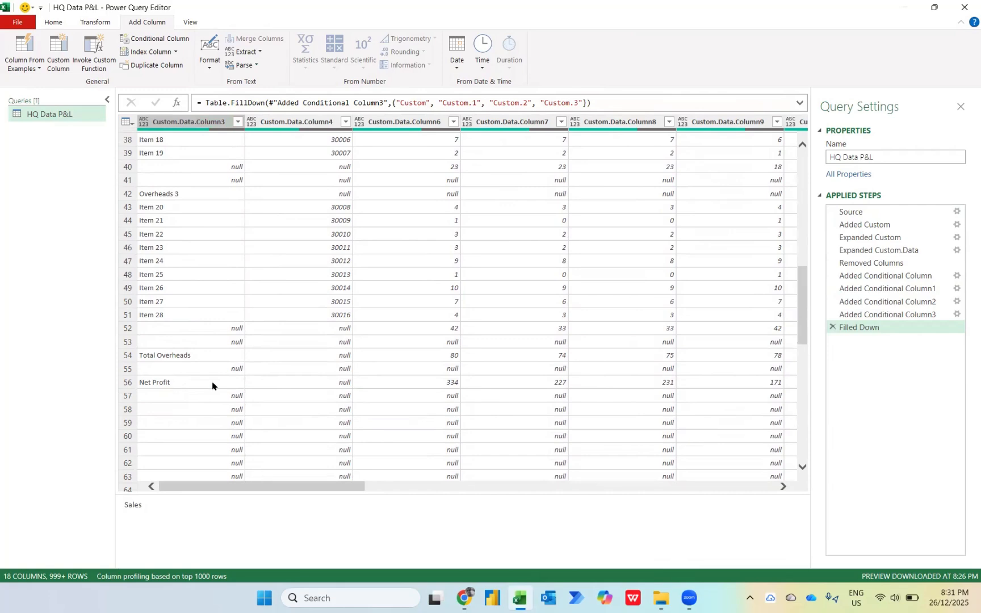
pyautogui.scroll(10, 211, 386)
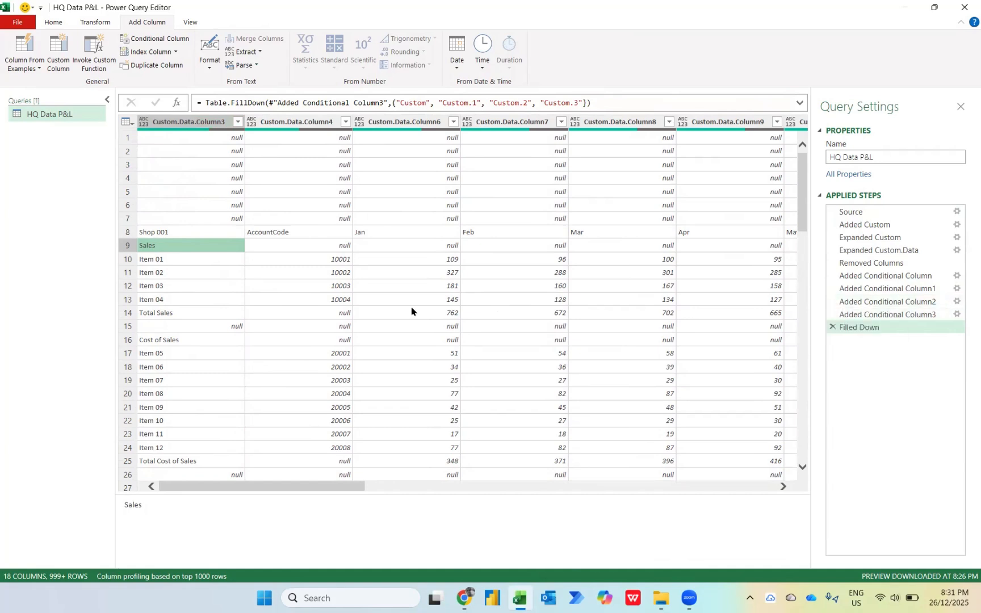
# Start a fifth conditional column with the condition that Custom.Data.Column4 equals null
pyautogui.click(150, 39)
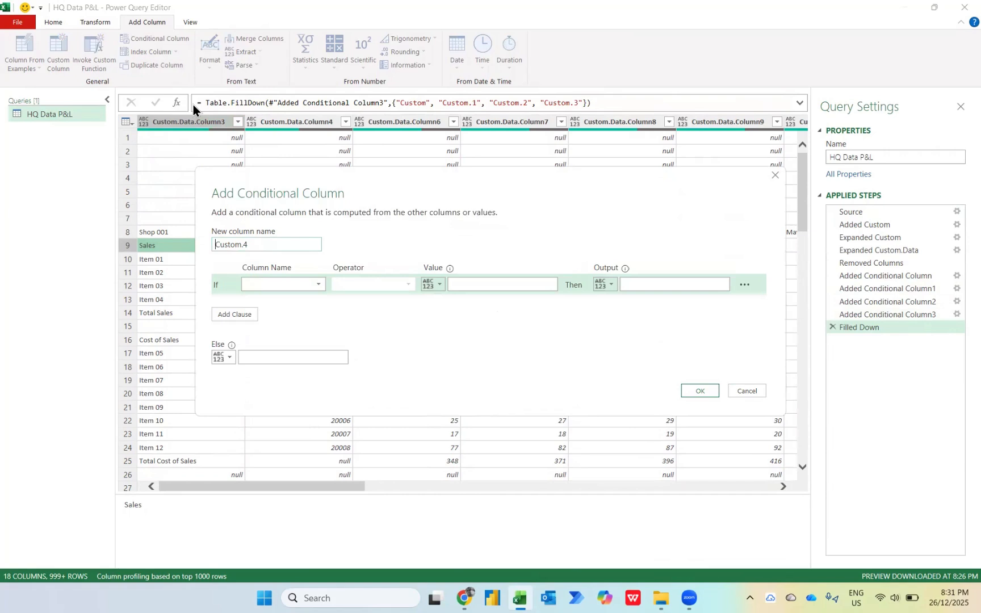
pyautogui.click(284, 285)
pyautogui.click(308, 297)
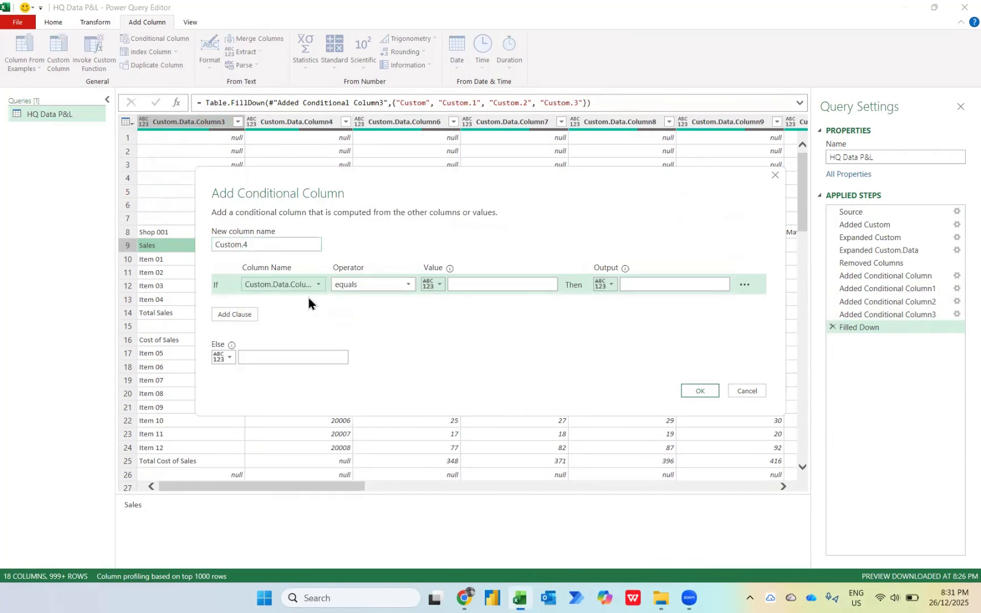
pyautogui.moveTo(310, 192); pyautogui.dragTo(382, 335)
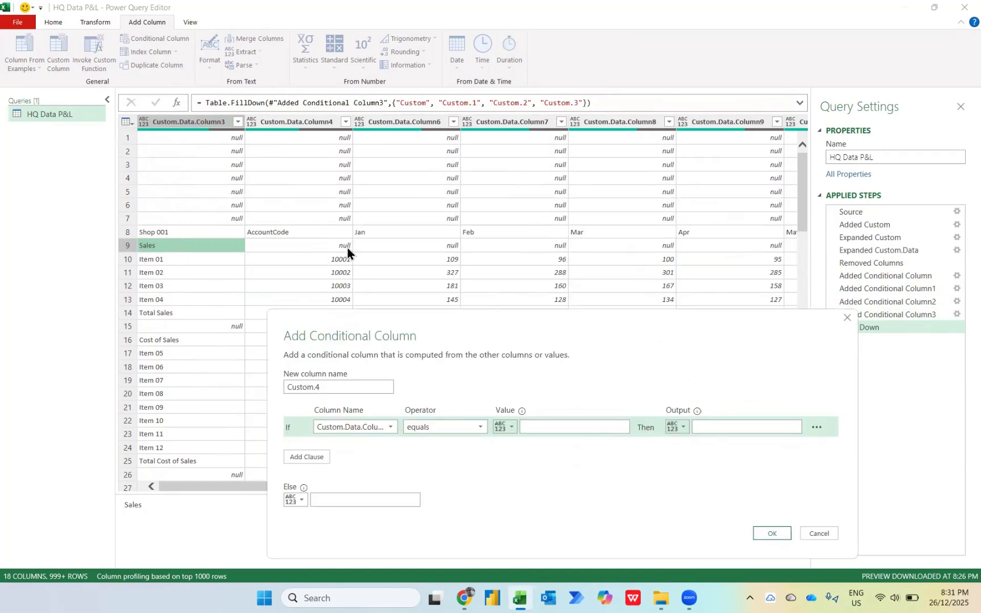
pyautogui.click(391, 427)
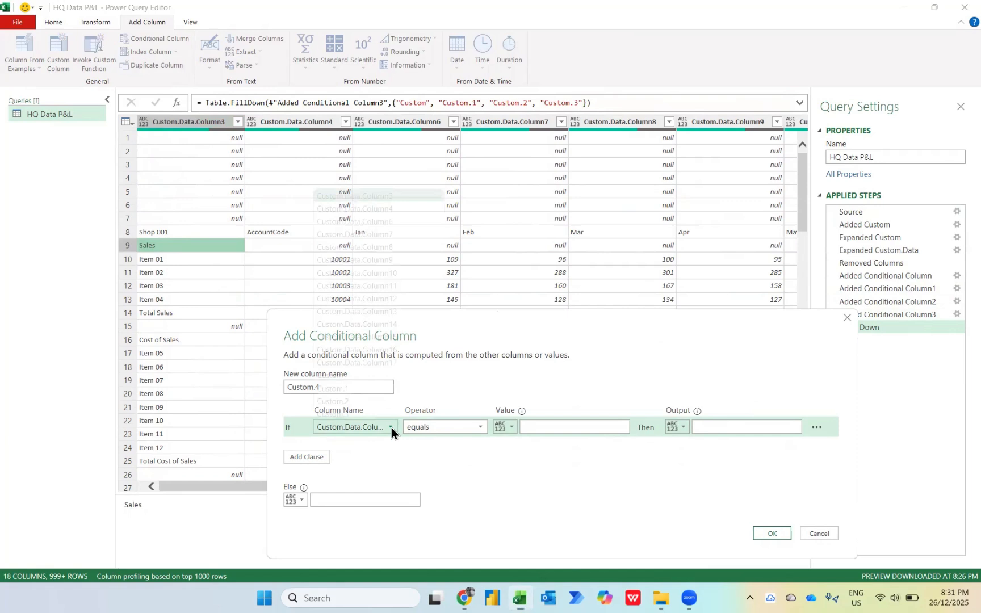
pyautogui.click(381, 210)
pyautogui.click(544, 428)
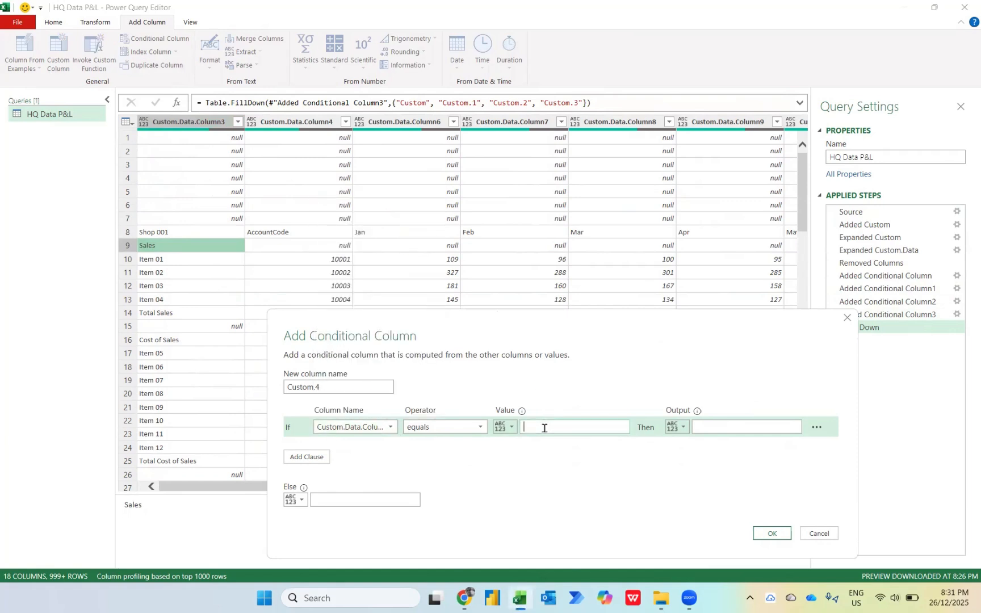
pyautogui.write('null')
# Make the null condition return the Custom.Data.Column3 column, otherwise null, and create the fifth conditional column
pyautogui.click(675, 428)
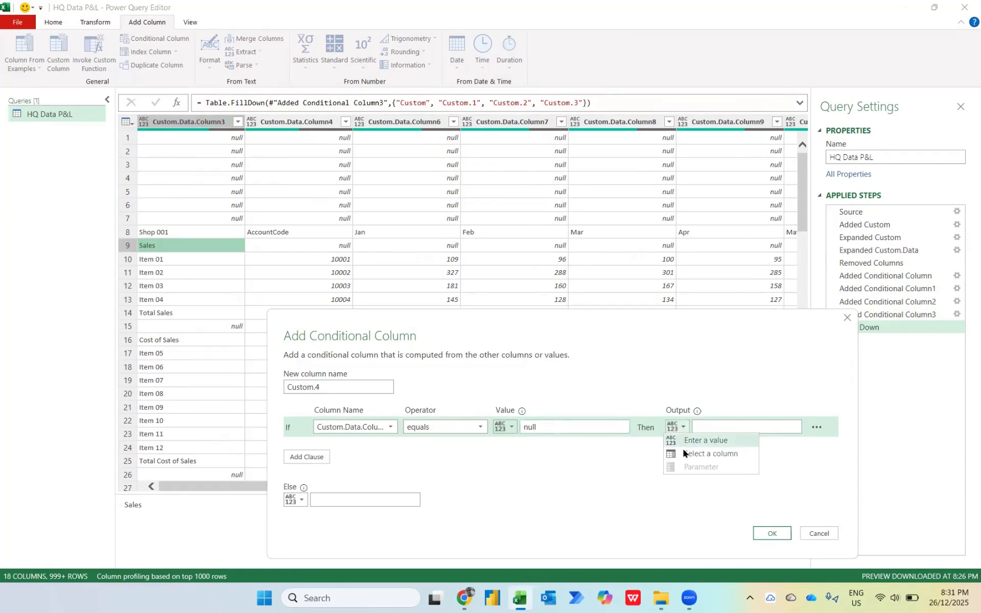
pyautogui.click(685, 455)
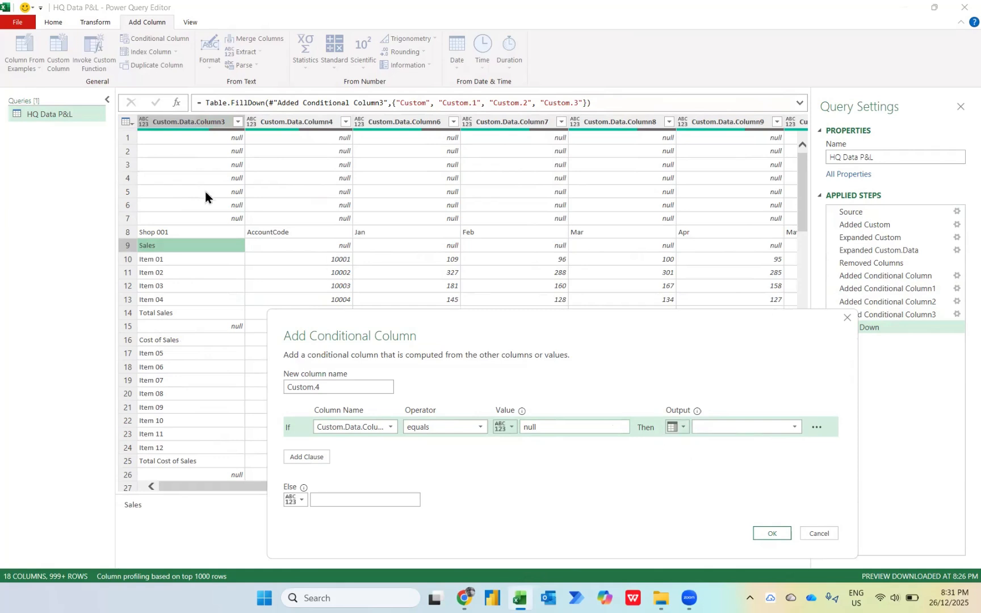
pyautogui.click(738, 428)
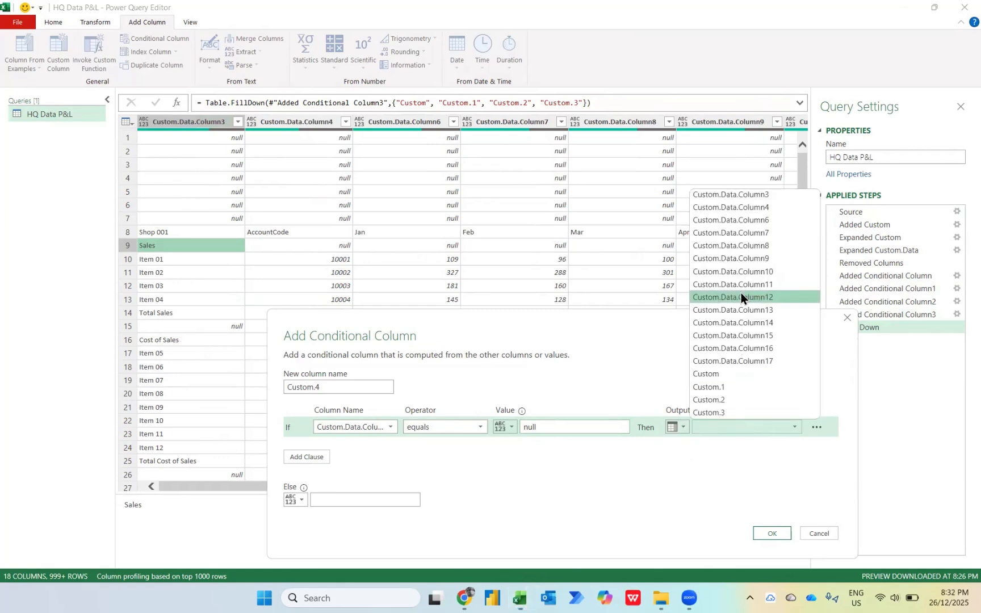
pyautogui.click(739, 197)
pyautogui.click(392, 497)
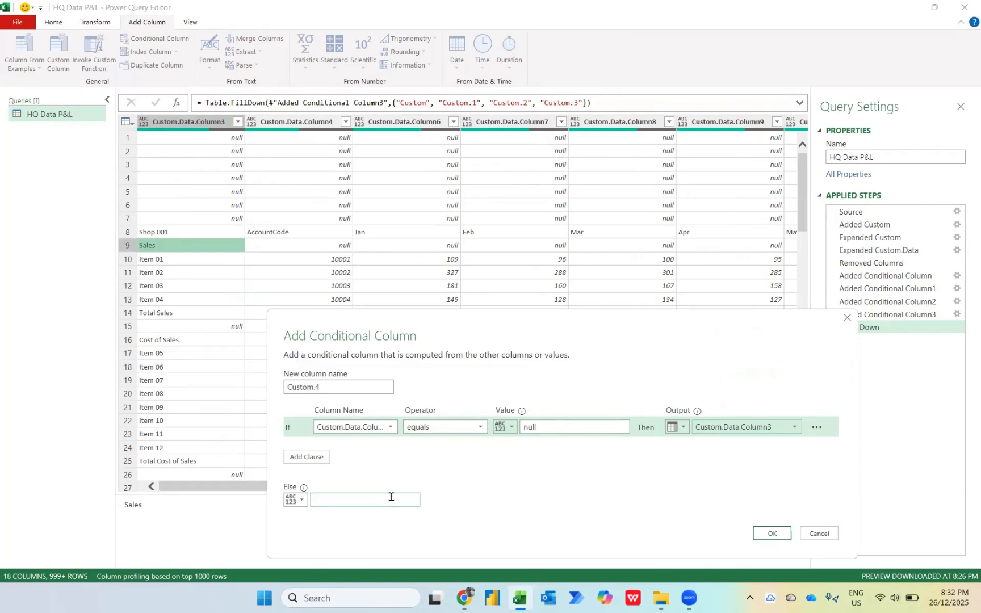
pyautogui.write('null')
pyautogui.click(768, 534)
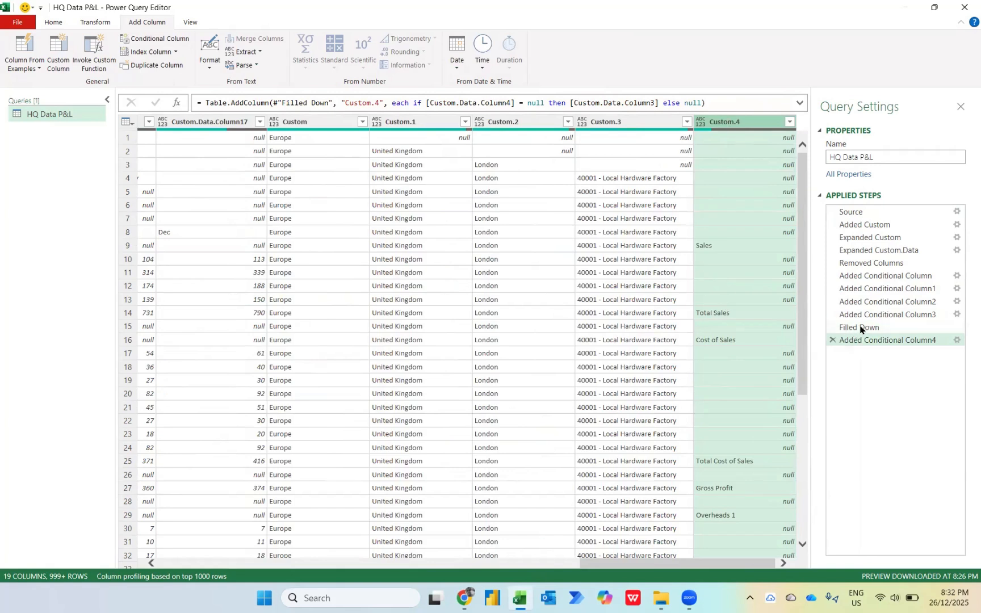
# Delete the Filled Down step that precedes the fifth conditional column from the applied steps
pyautogui.rightClick(739, 123)
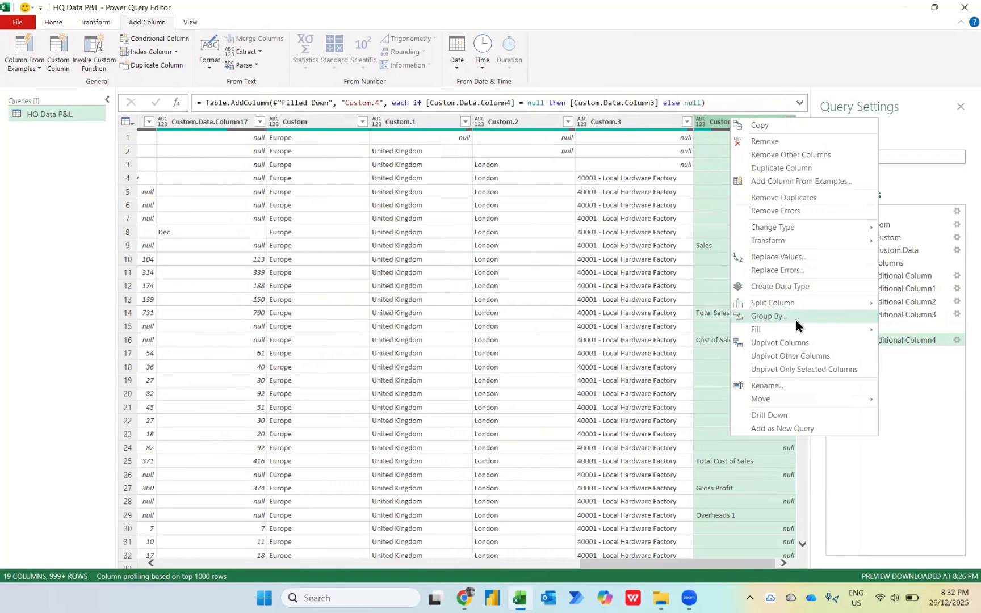
pyautogui.press('Escape')
pyautogui.click(833, 328)
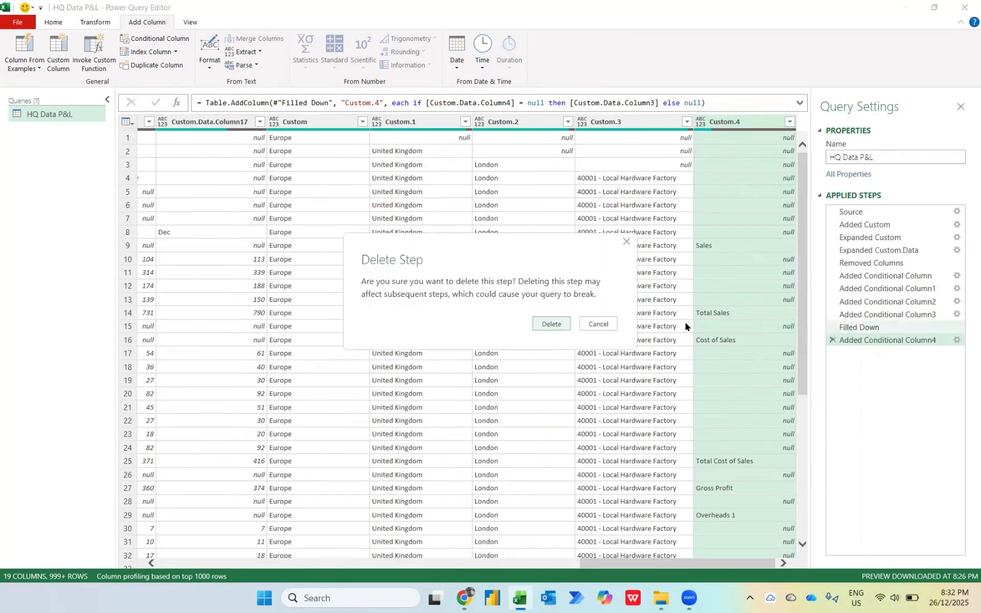
pyautogui.click(550, 324)
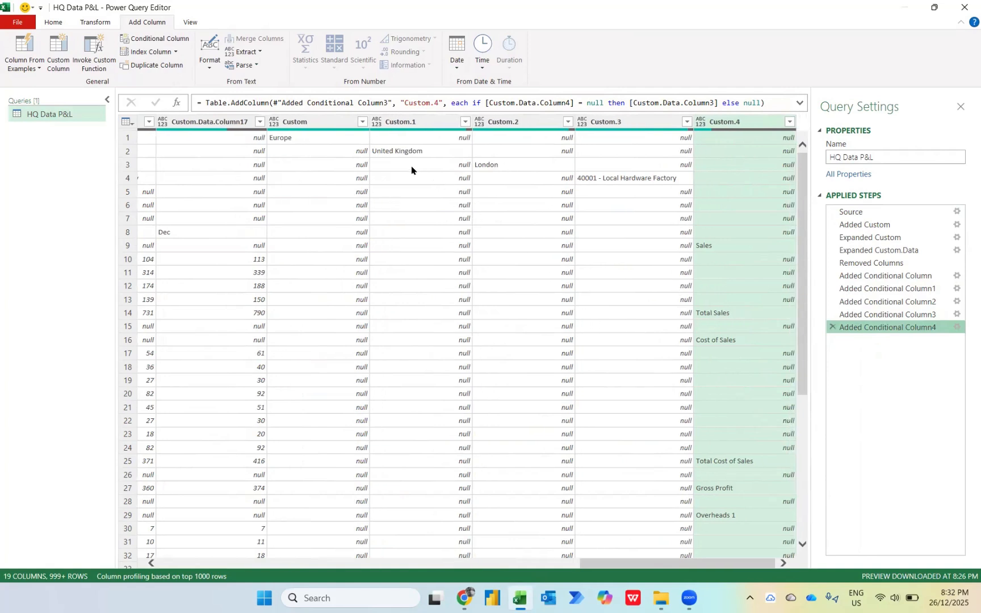
# Fill down the values in the five conditional columns Custom through Custom.4
pyautogui.click(305, 123)
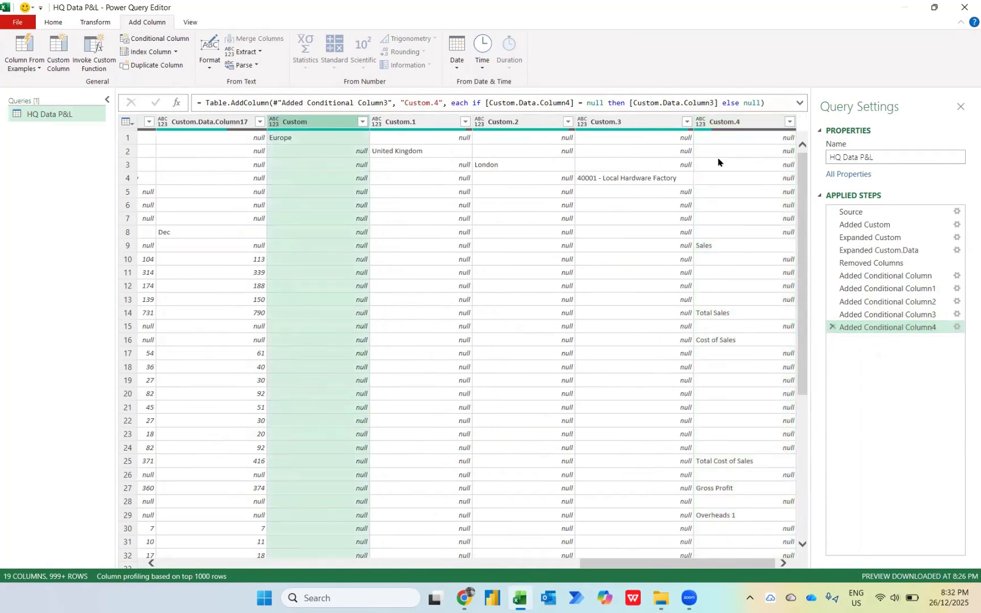
pyautogui.keyDown('shift'); pyautogui.click(738, 126); pyautogui.keyUp('shift')
pyautogui.rightClick(738, 126)
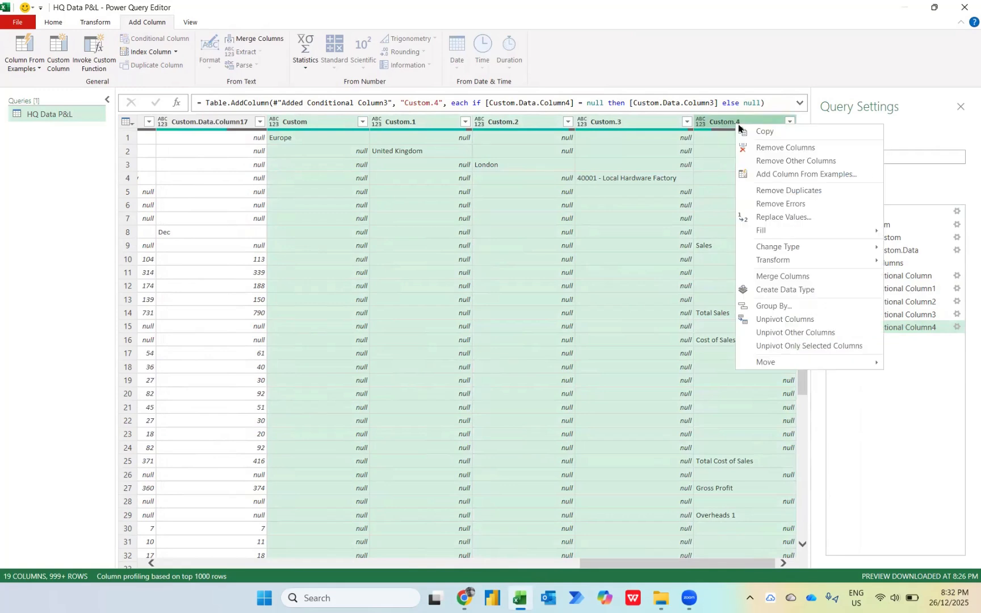
pyautogui.moveTo(786, 232)
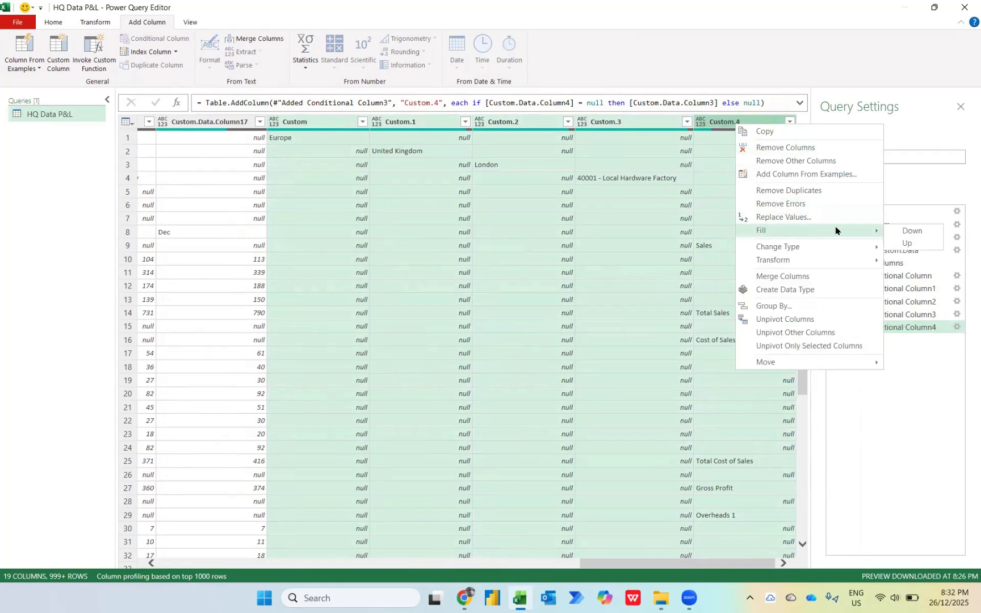
pyautogui.click(903, 232)
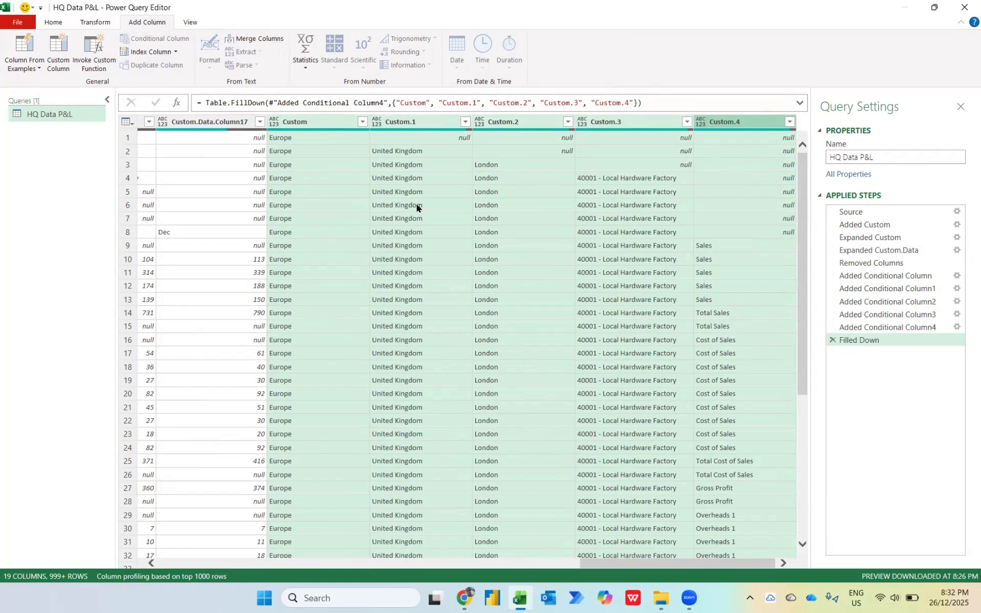
# Move the five conditional columns, Custom through Custom.4, to the beginning of the table
pyautogui.rightClick(310, 123)
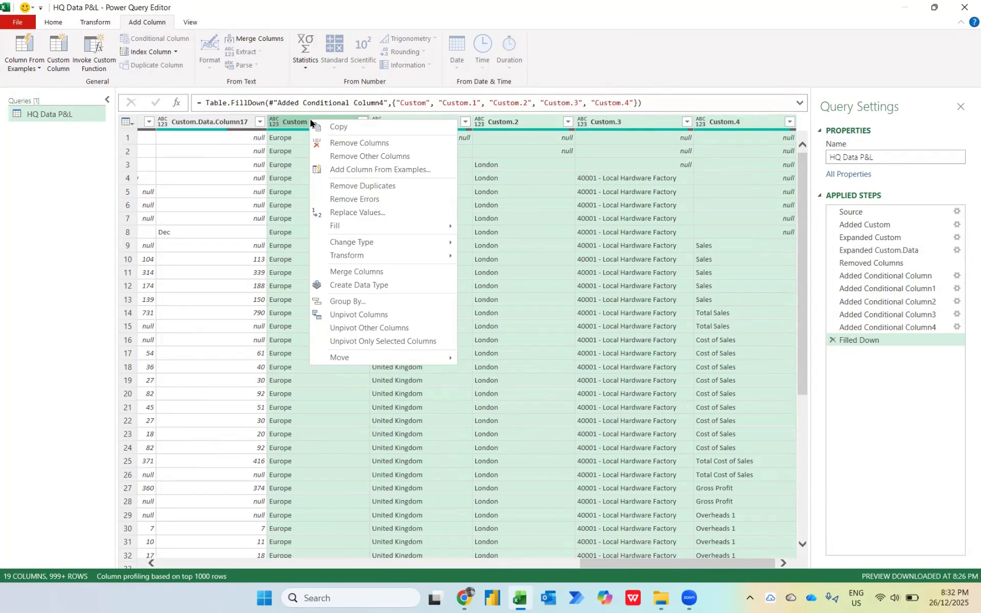
pyautogui.moveTo(358, 363)
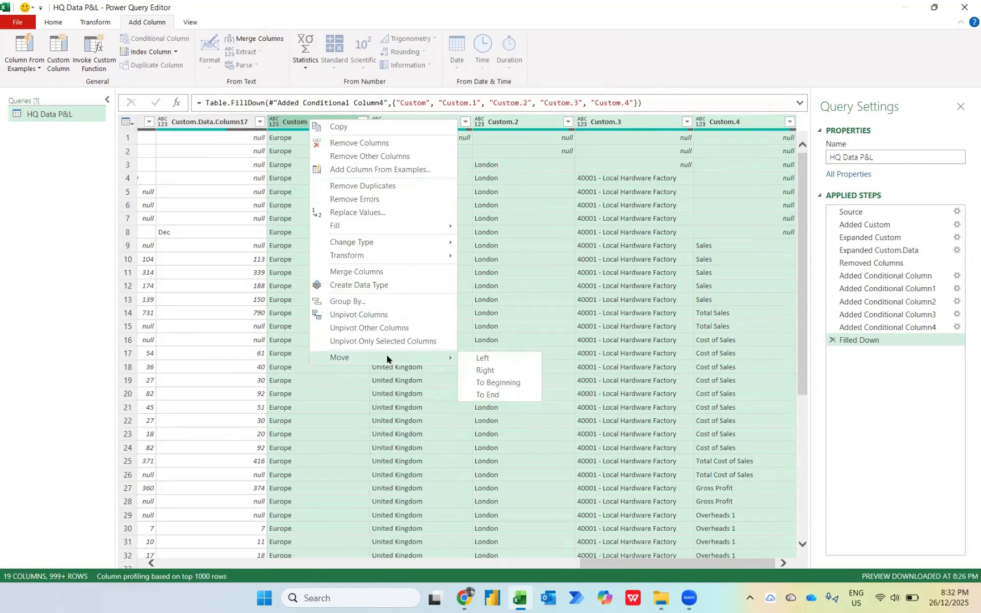
pyautogui.click(486, 384)
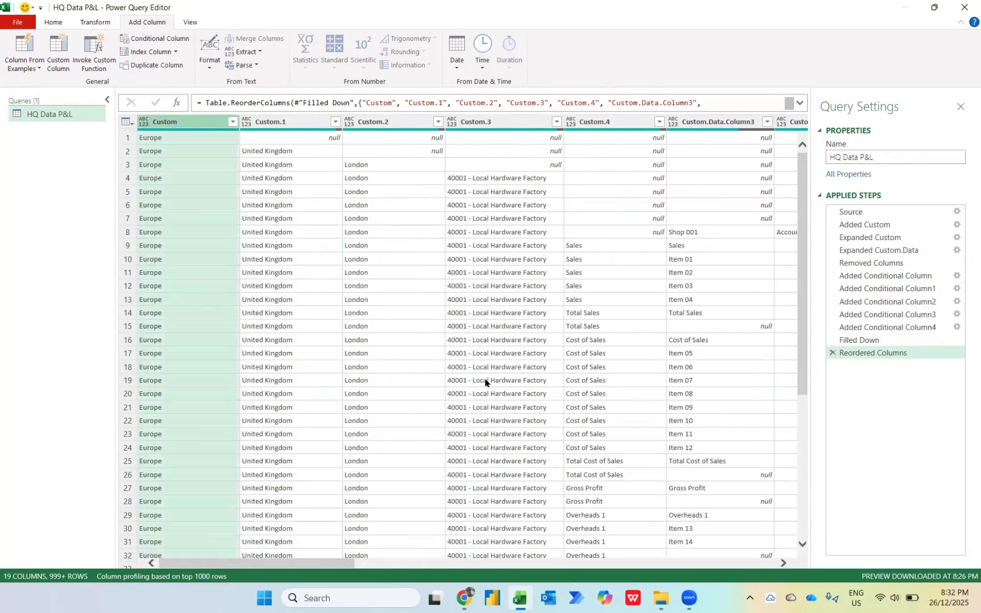
# Examine the filled-down shop and category columns alongside the items, totals and account codes across the rows
pyautogui.press('Right')
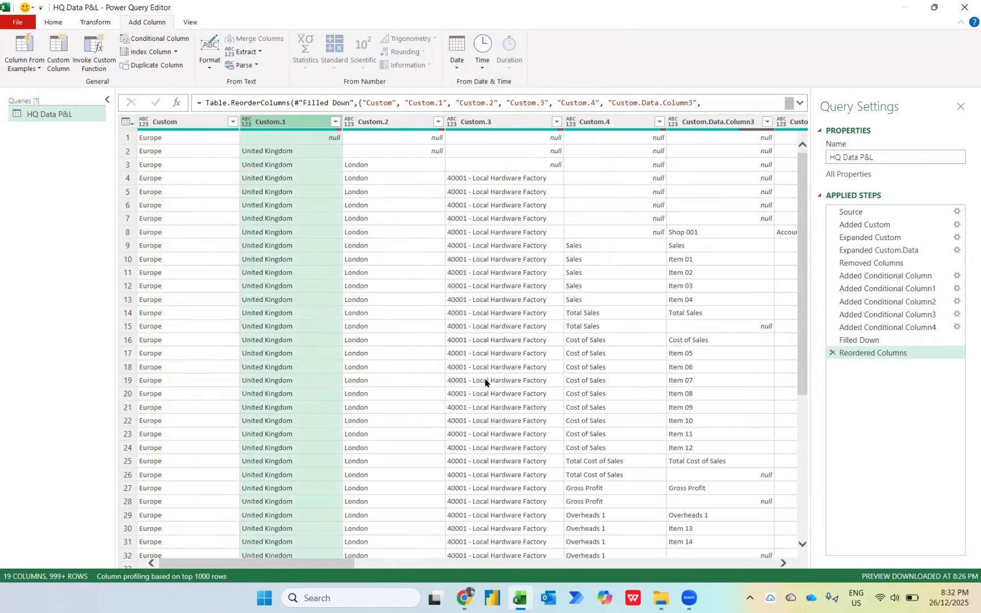
pyautogui.press('Right')
pyautogui.press('Right')
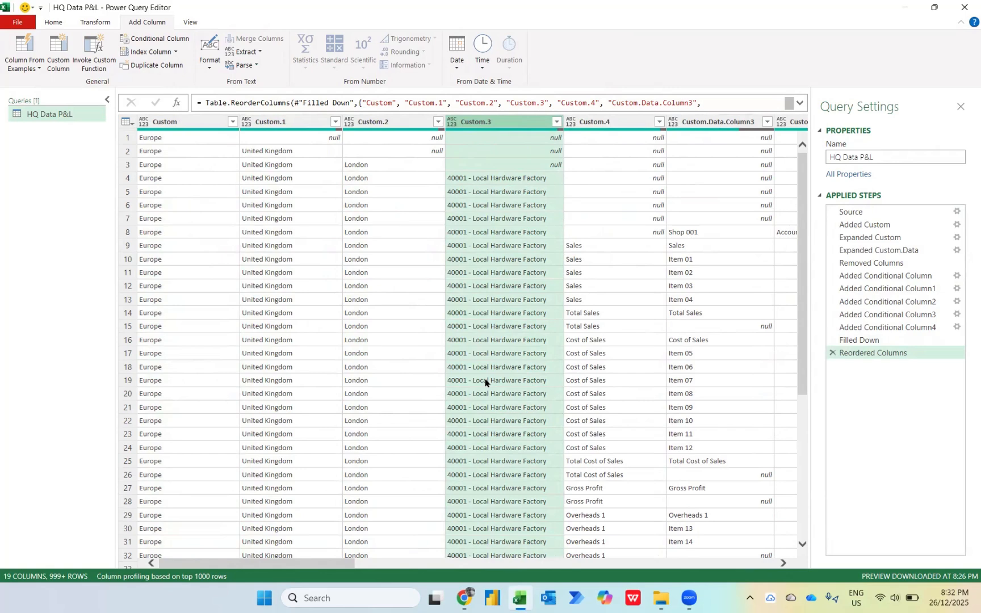
pyautogui.hscroll(2, 486, 382)
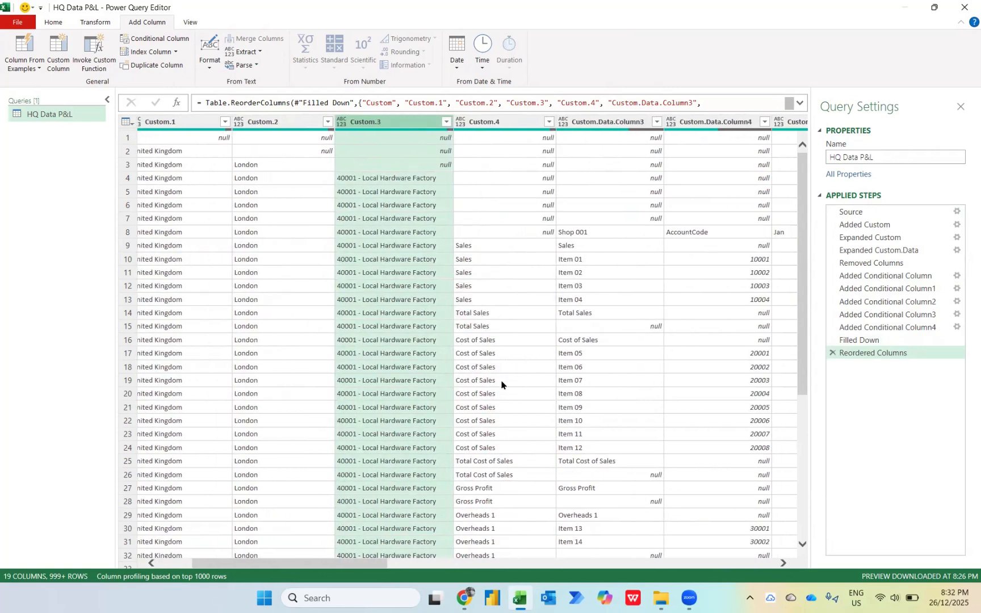
pyautogui.scroll(-3, 501, 385)
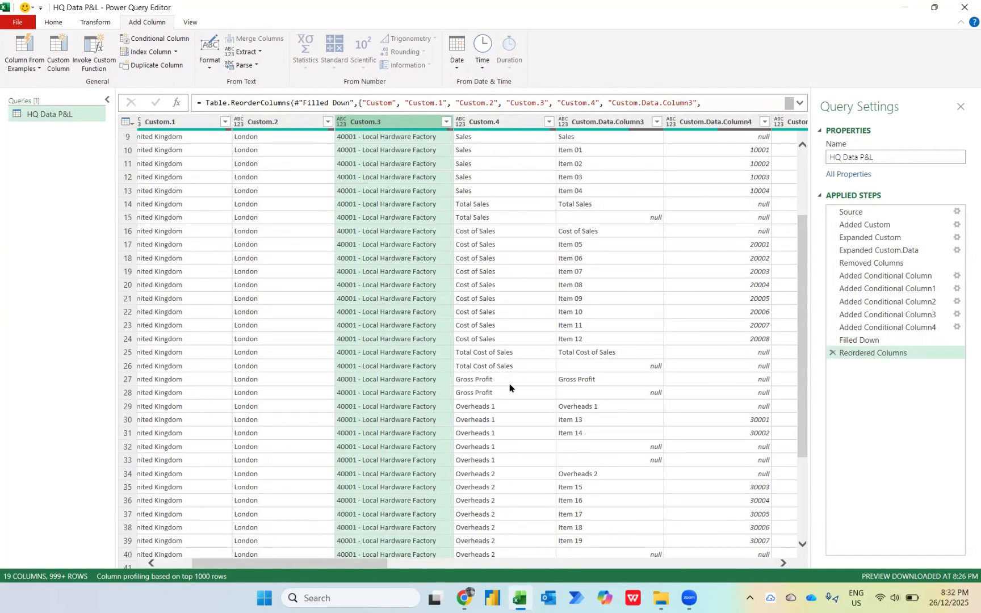
pyautogui.scroll(-4, 504, 426)
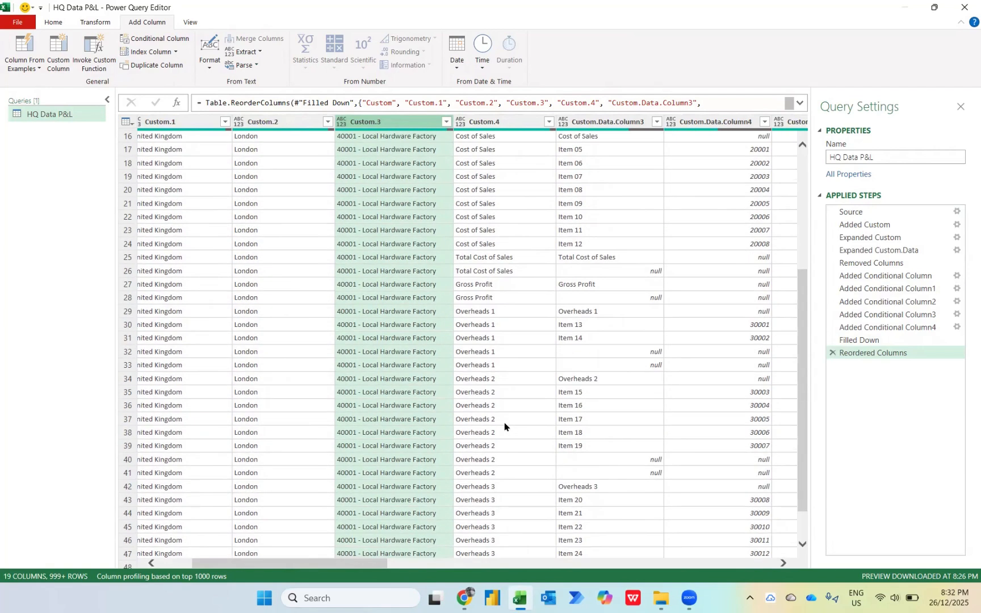
pyautogui.scroll(-5, 504, 426)
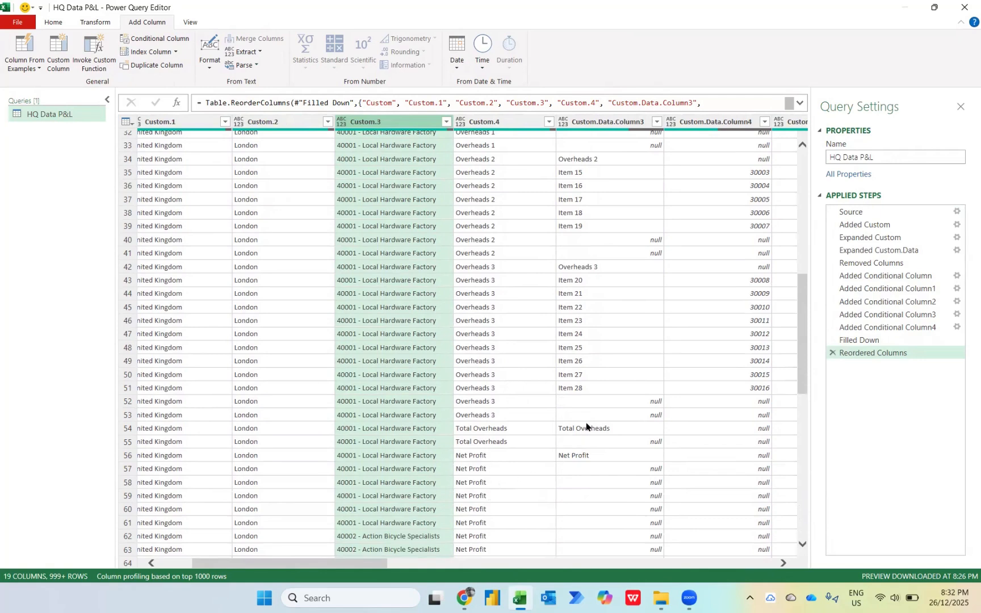
pyautogui.scroll(7, 587, 427)
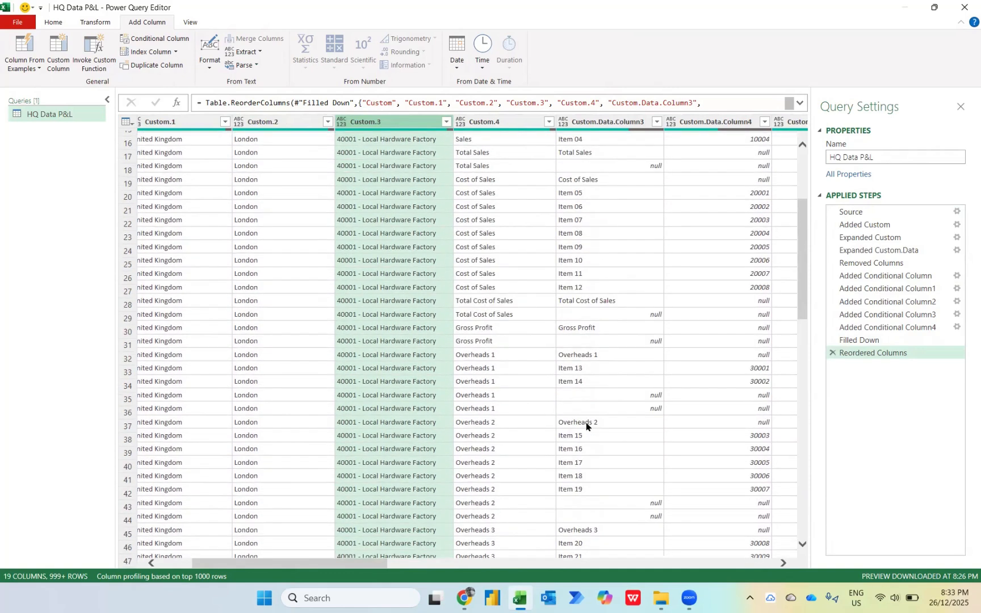
pyautogui.scroll(4, 587, 427)
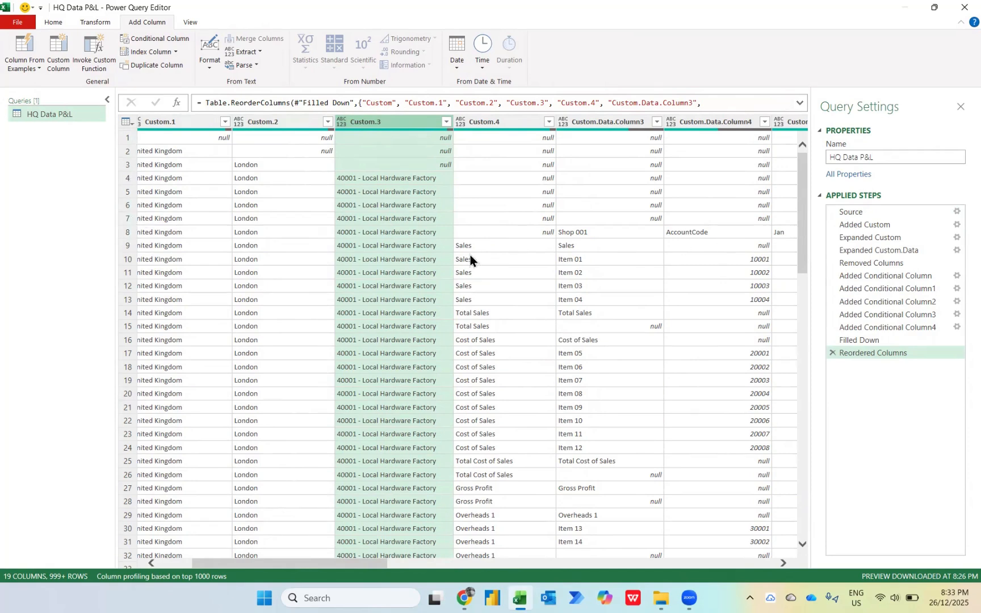
pyautogui.hscroll(2, 610, 287)
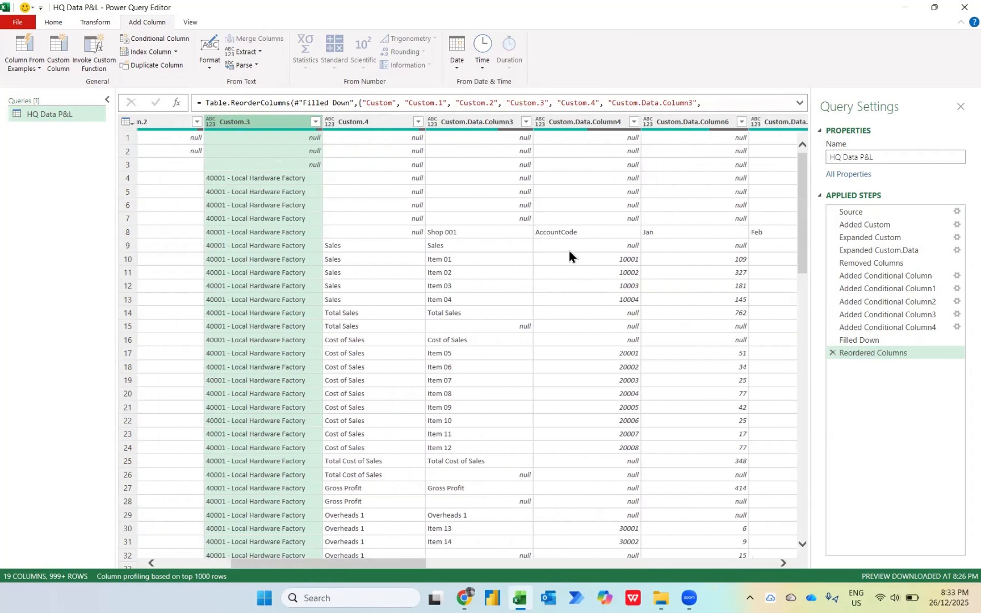
pyautogui.hscroll(-4, 345, 261)
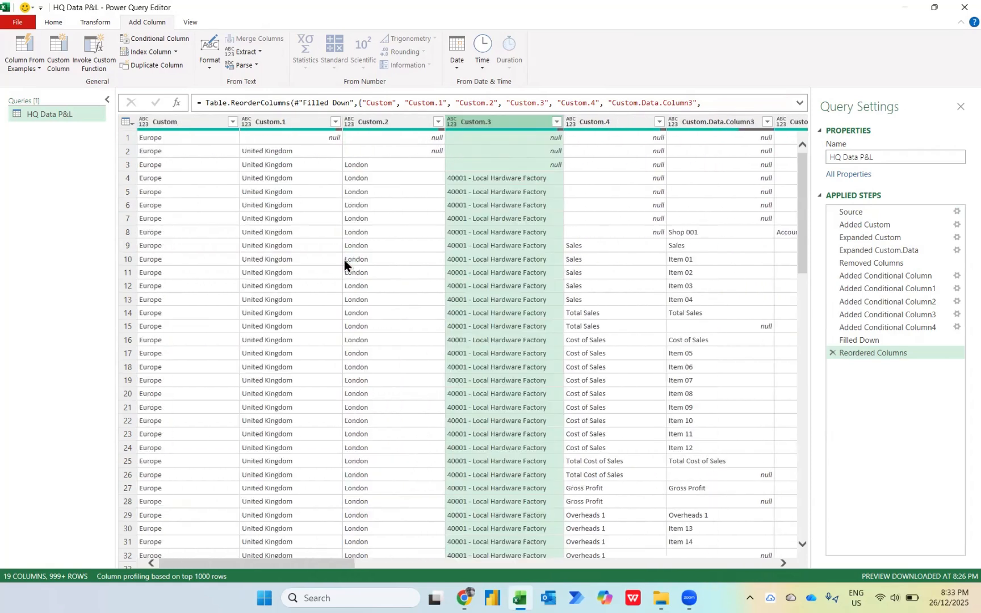
pyautogui.click(53, 22)
pyautogui.click(242, 60)
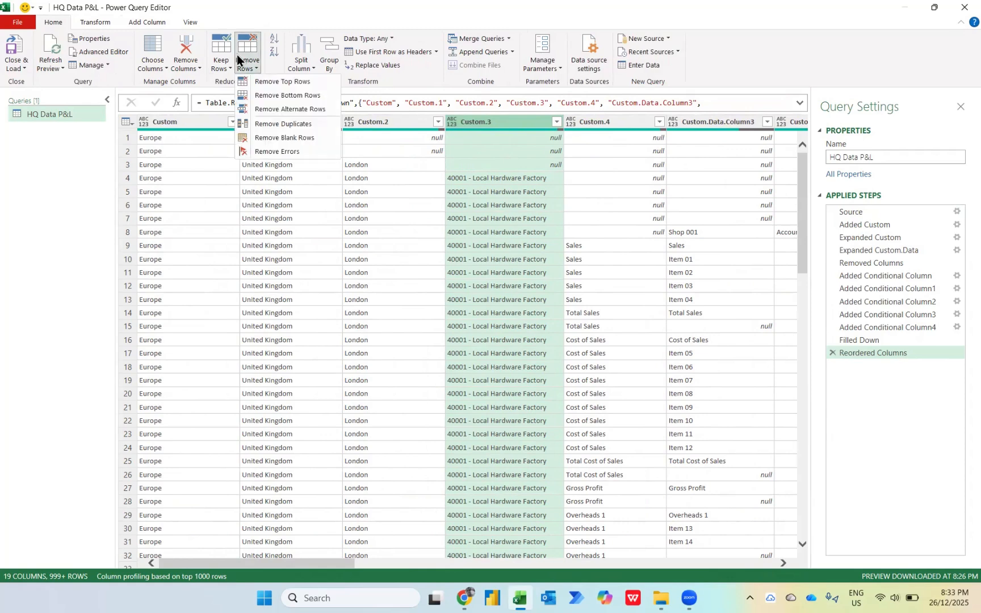
pyautogui.click(267, 82)
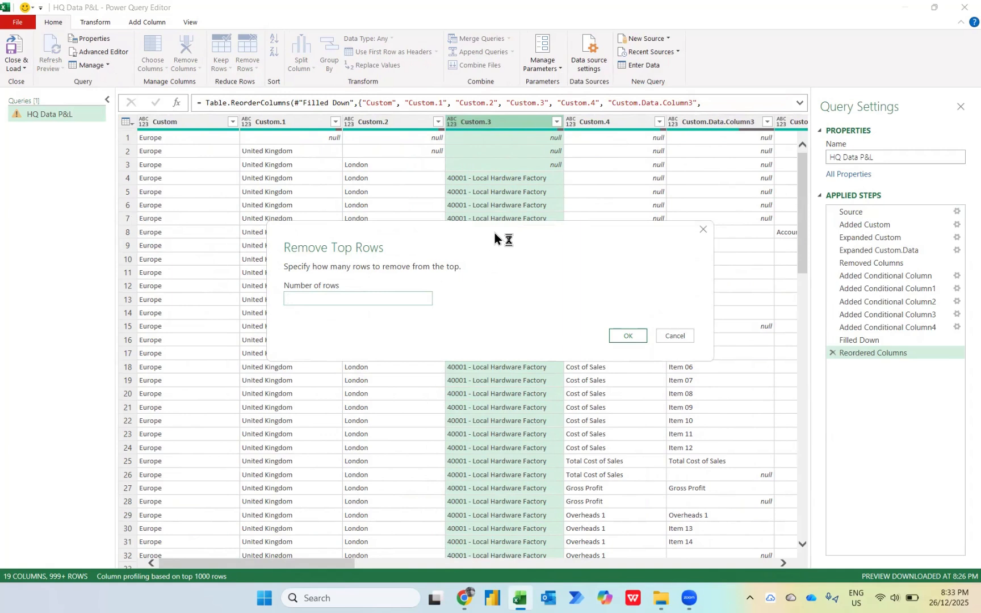
pyautogui.moveTo(495, 233); pyautogui.dragTo(507, 301)
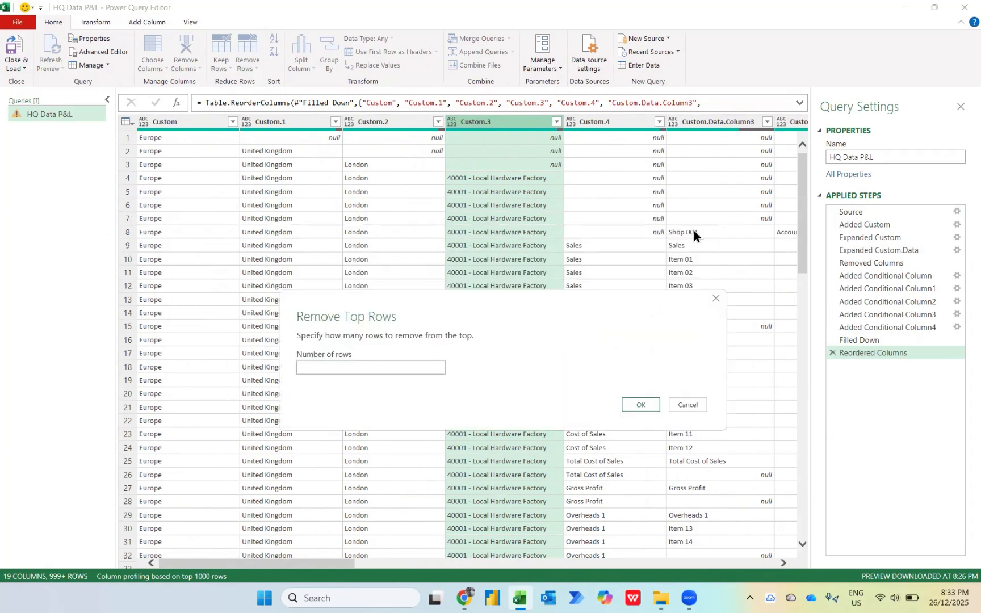
pyautogui.click(716, 299)
# Remove the top 7 rows above the AccountCode and month heading row, and use the first remaining row as headers
pyautogui.hscroll(4, 731, 303)
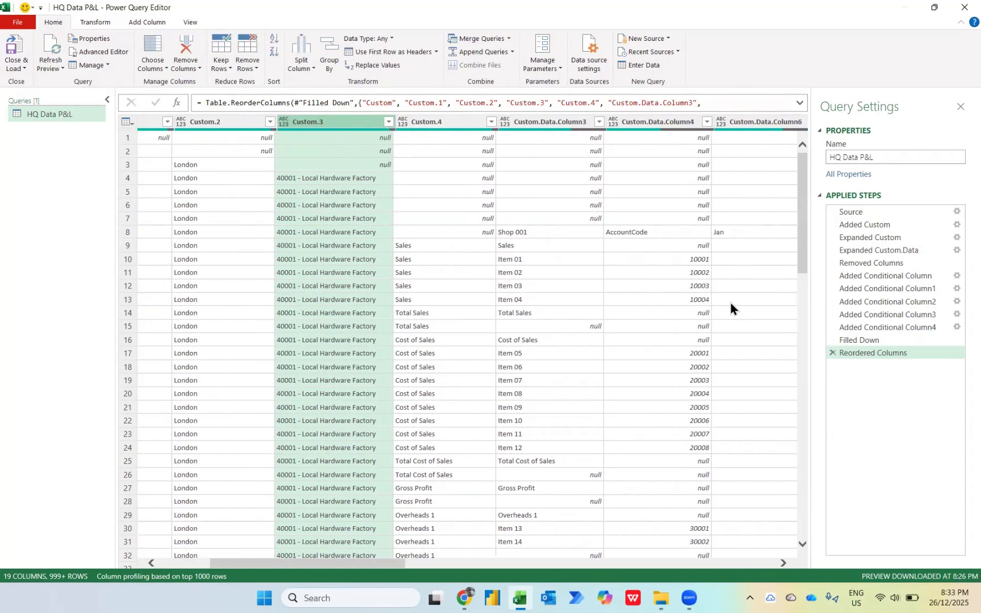
pyautogui.click(127, 232)
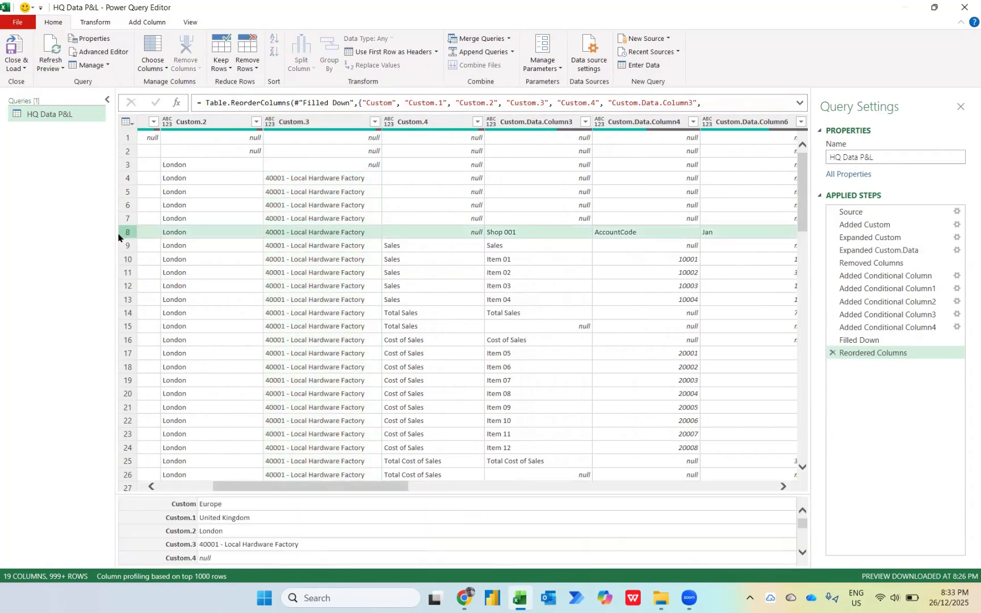
pyautogui.click(248, 64)
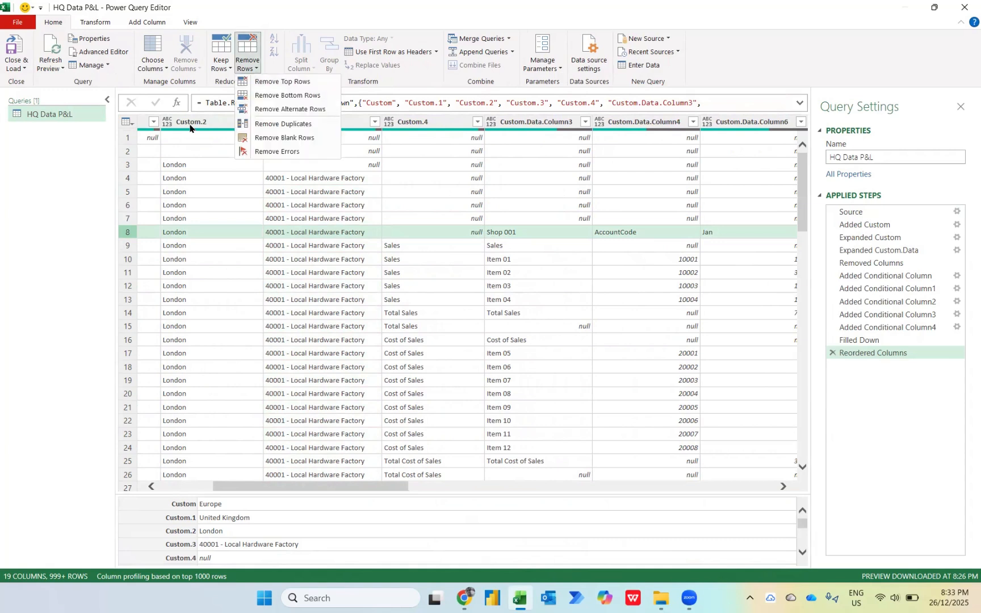
pyautogui.click(273, 82)
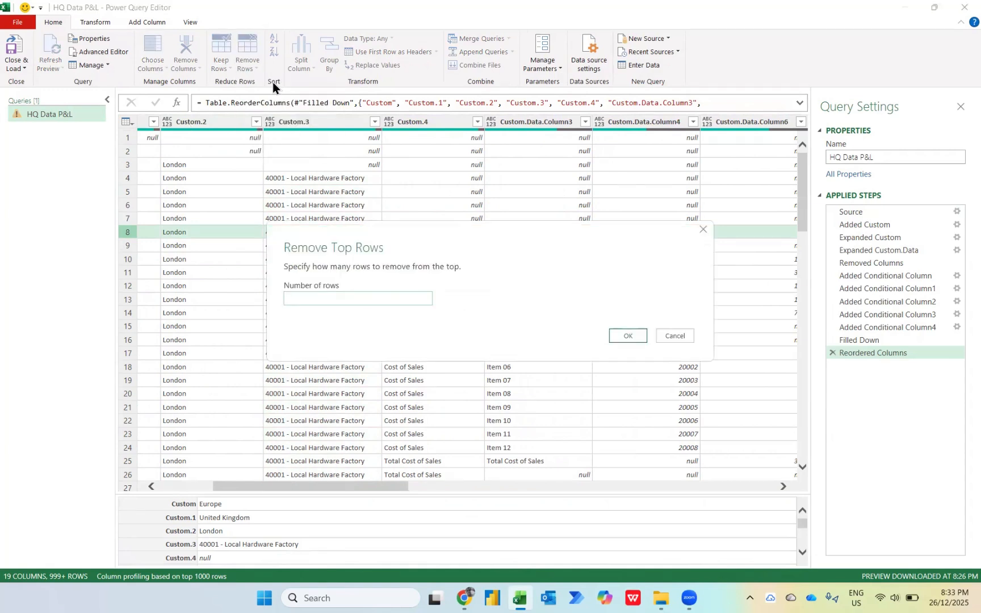
pyautogui.write('7')
pyautogui.press('Return')
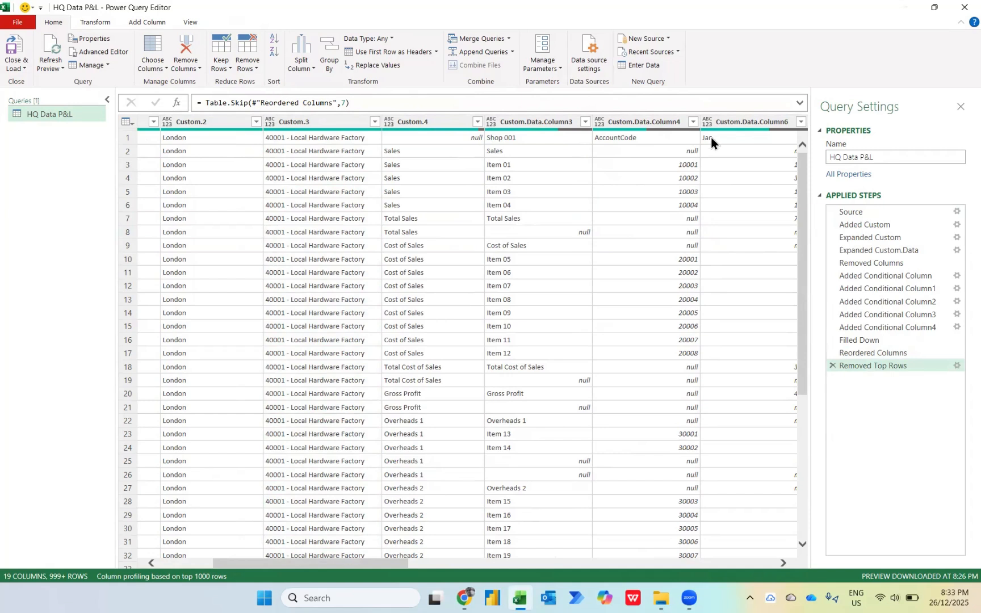
pyautogui.click(390, 50)
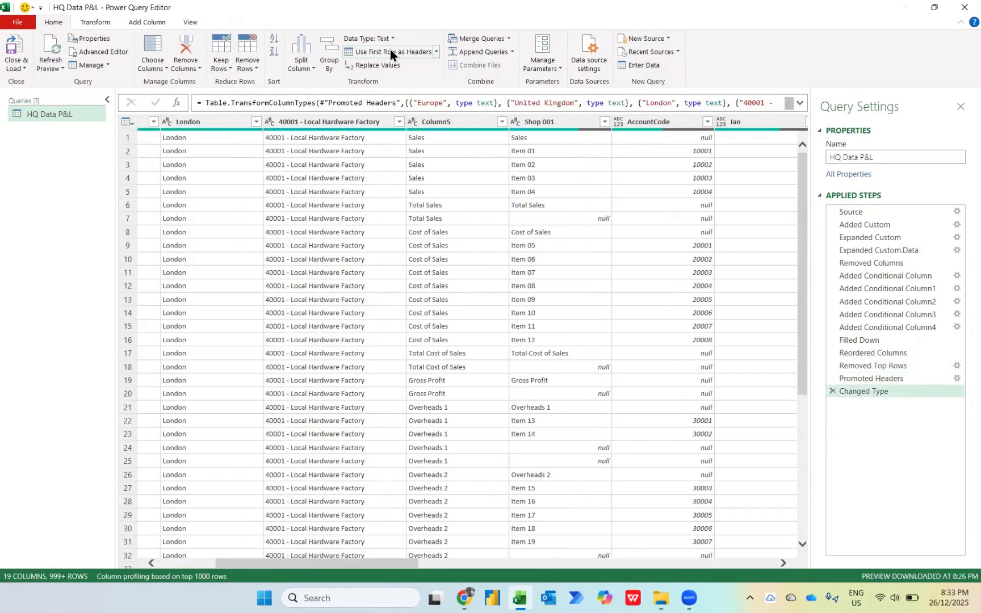
pyautogui.scroll(-3, 591, 363)
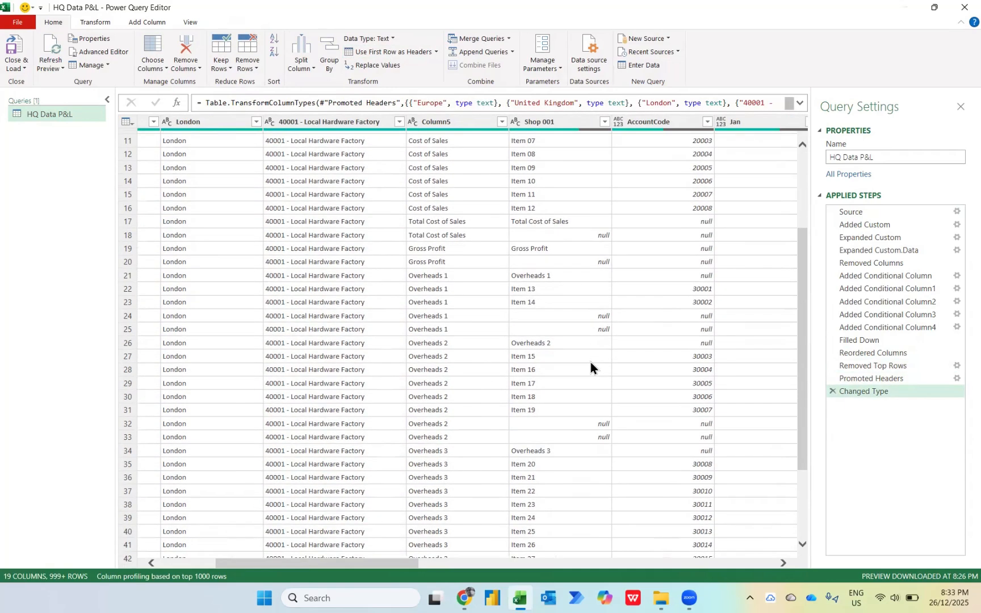
# Filter Column5 to exclude the Total Cost of Sales, Total Overheads and Total Sales rows
pyautogui.scroll(-5, 591, 363)
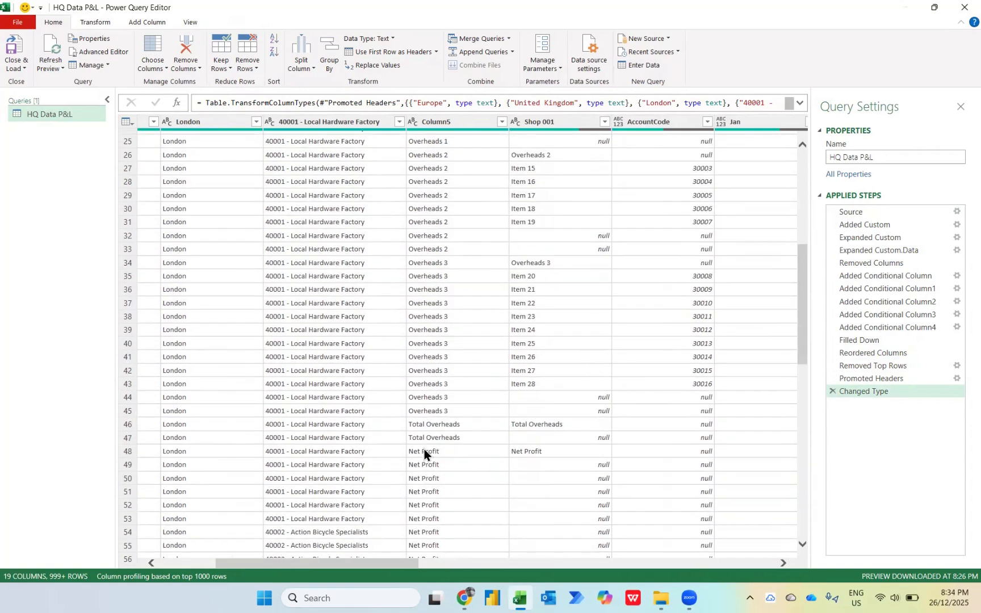
pyautogui.hscroll(3, 491, 449)
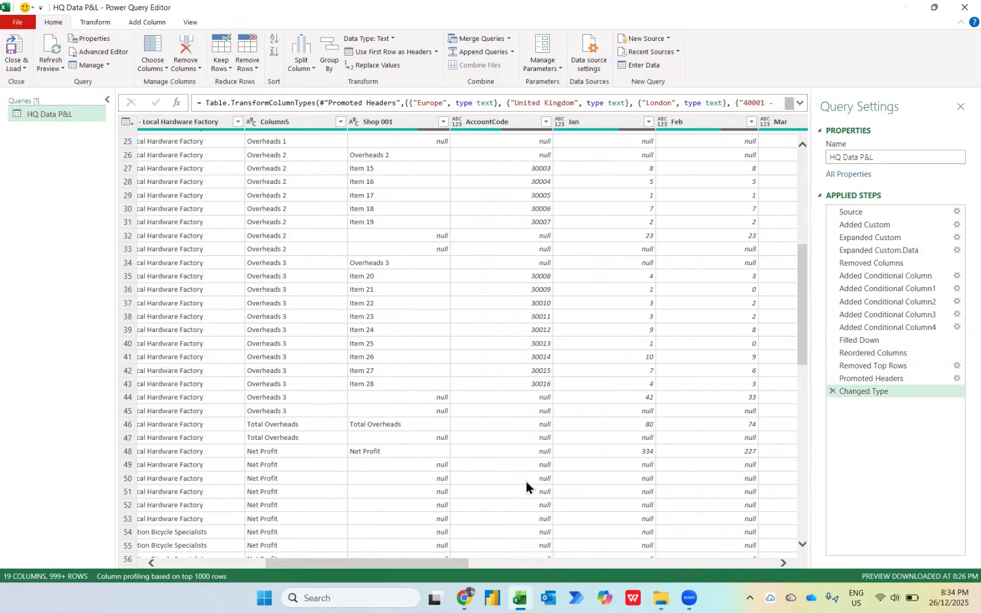
pyautogui.scroll(-4, 445, 465)
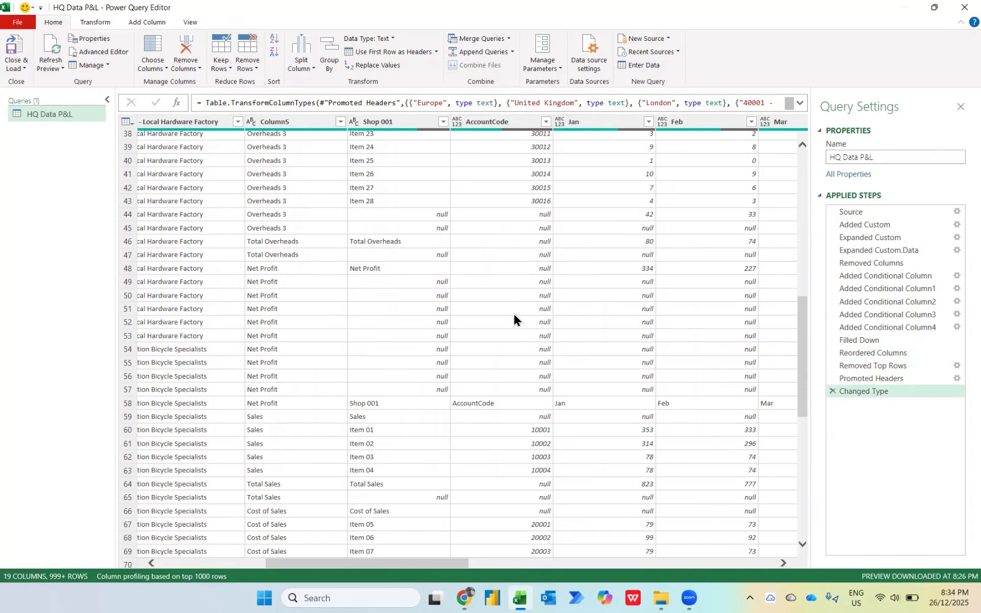
pyautogui.scroll(1, 453, 307)
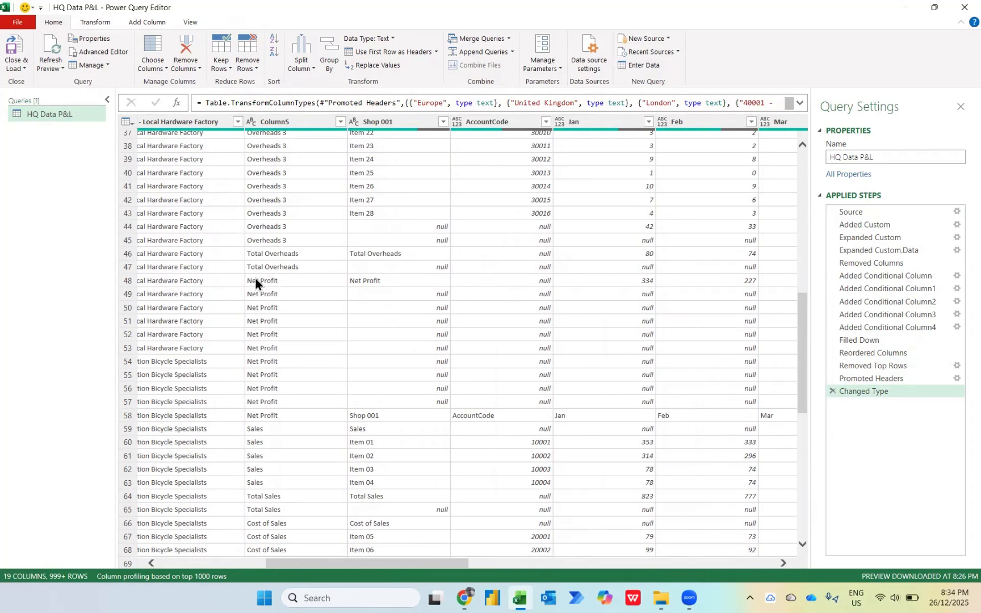
pyautogui.scroll(12, 273, 282)
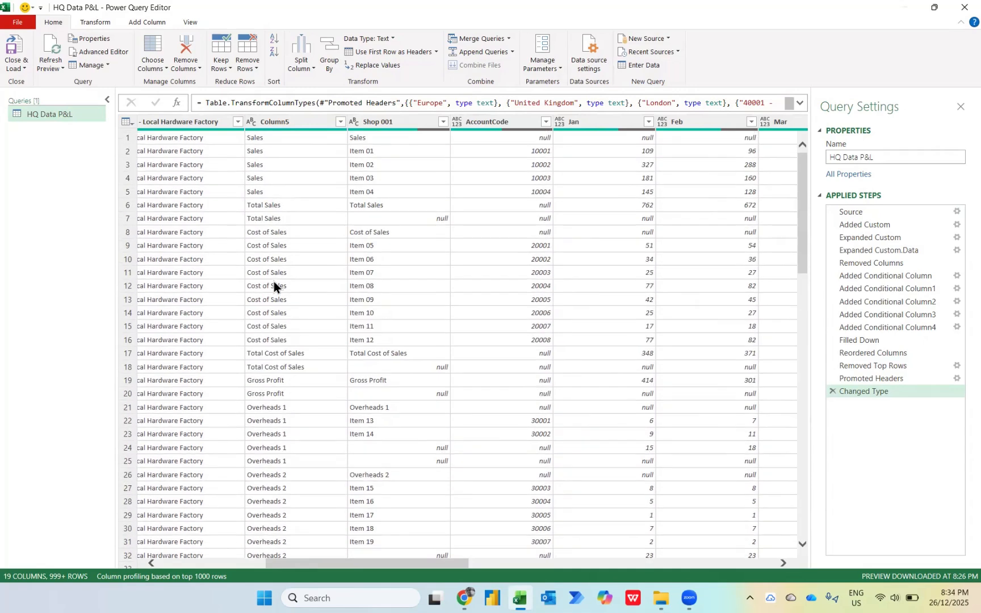
pyautogui.click(340, 122)
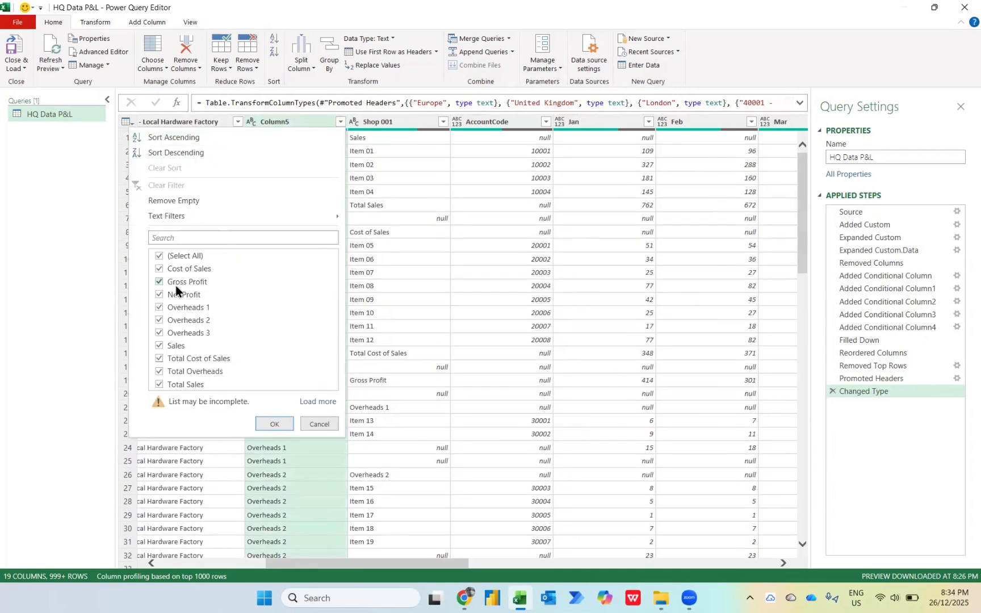
pyautogui.click(159, 372)
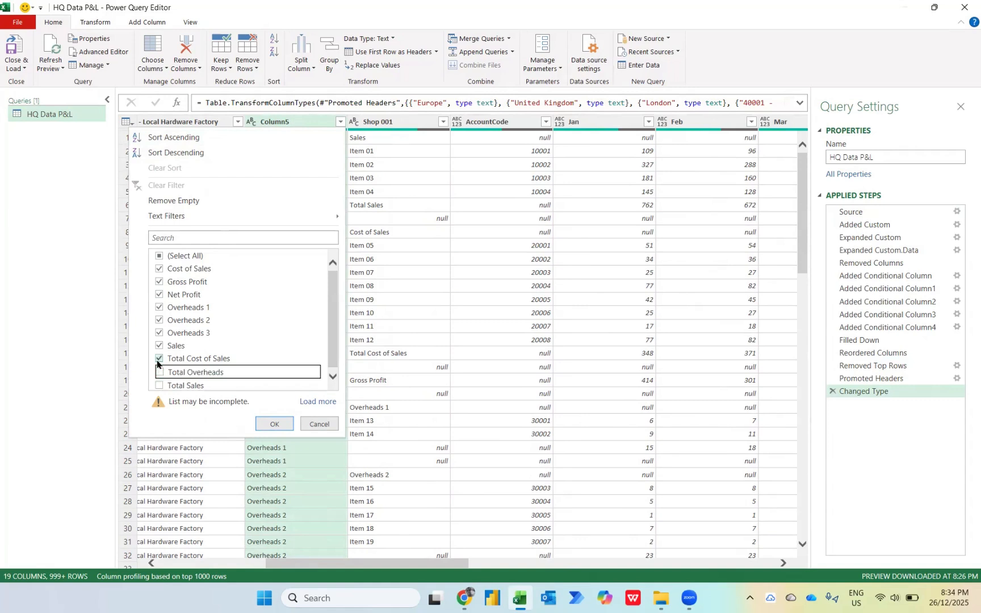
pyautogui.click(158, 360)
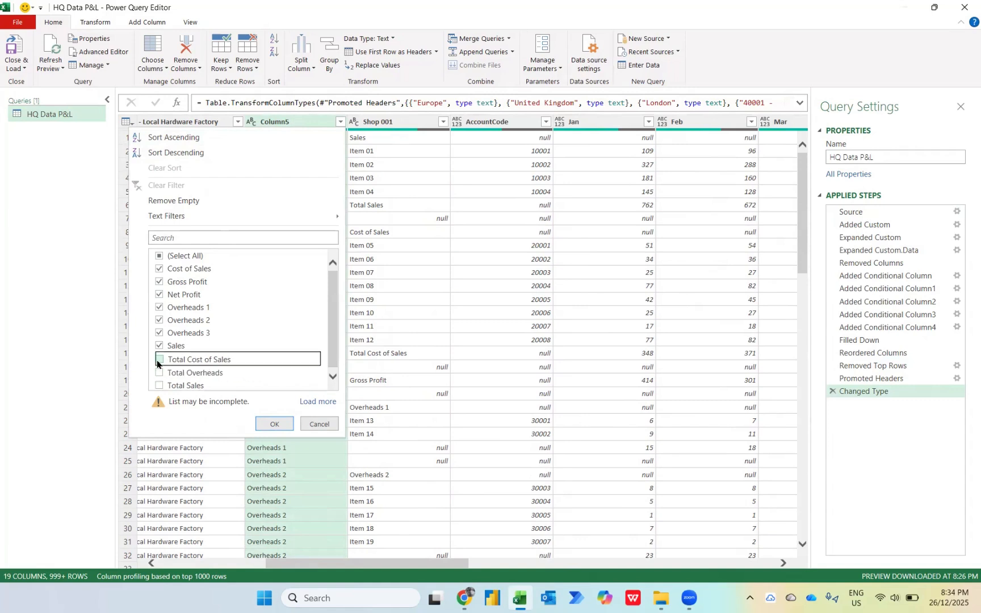
pyautogui.click(286, 424)
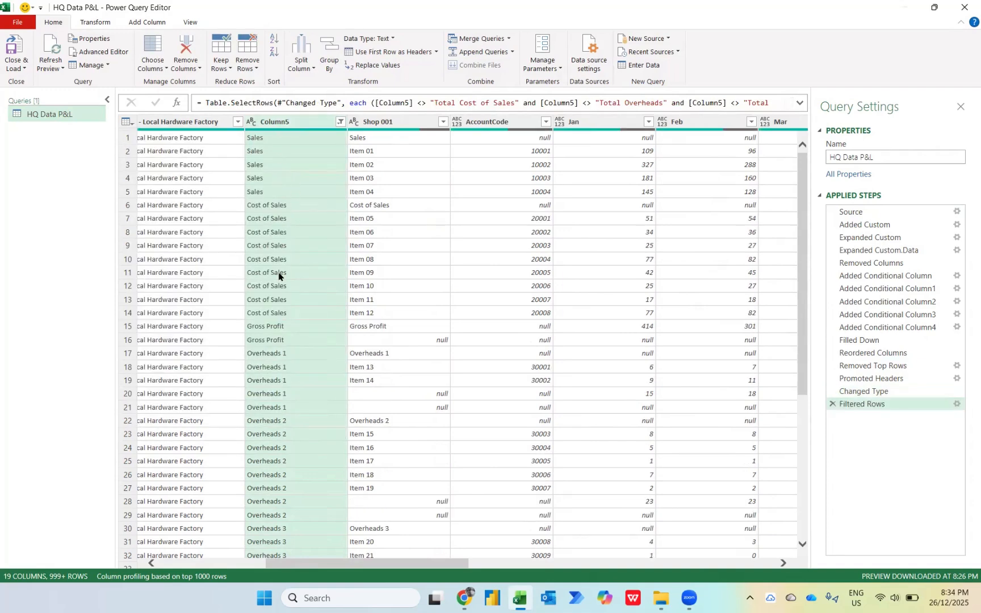
pyautogui.scroll(-5, 277, 341)
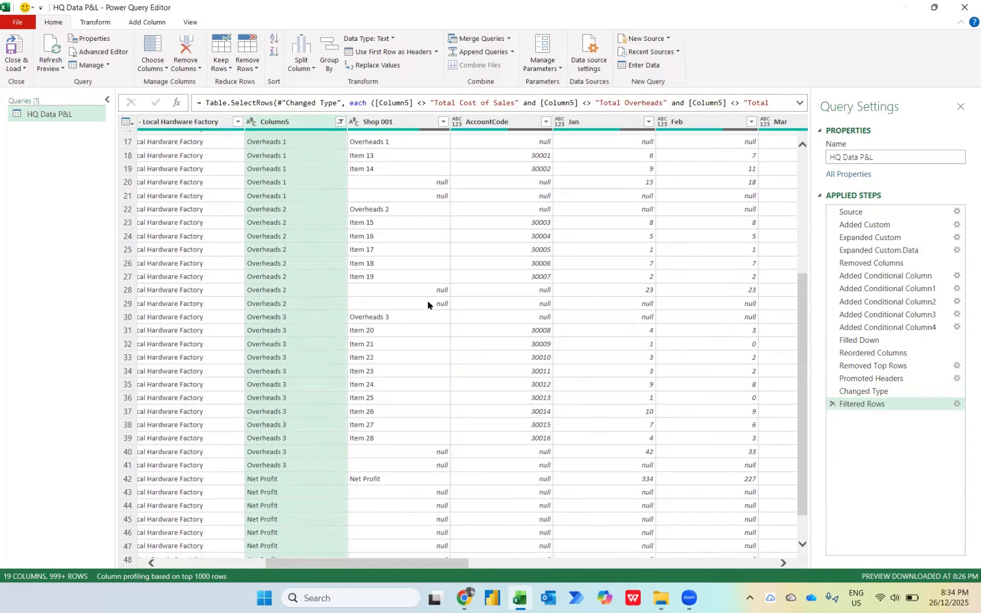
pyautogui.click(443, 122)
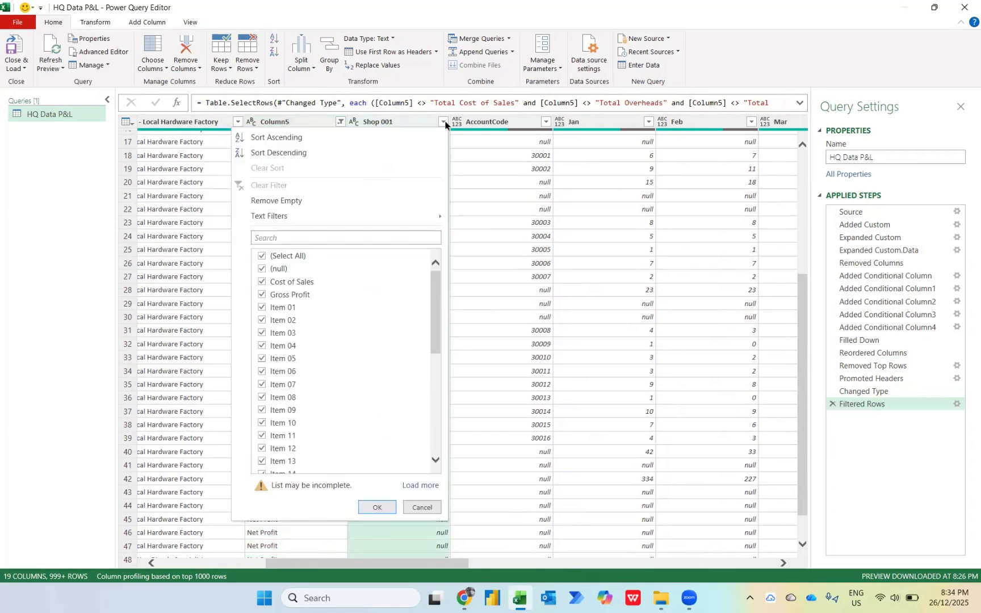
pyautogui.click(282, 269)
pyautogui.click(426, 507)
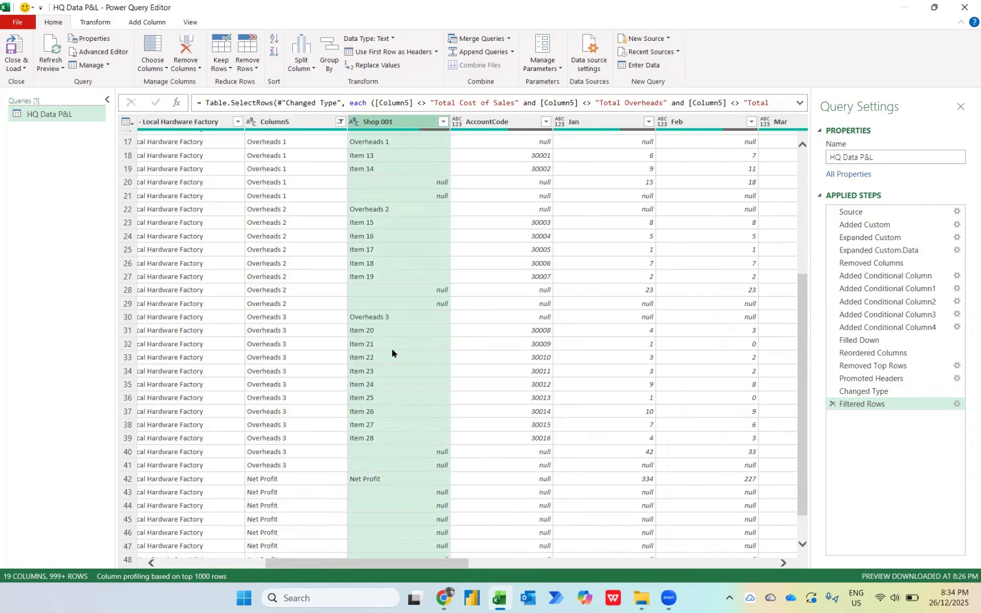
pyautogui.scroll(2, 395, 363)
pyautogui.scroll(4, 398, 378)
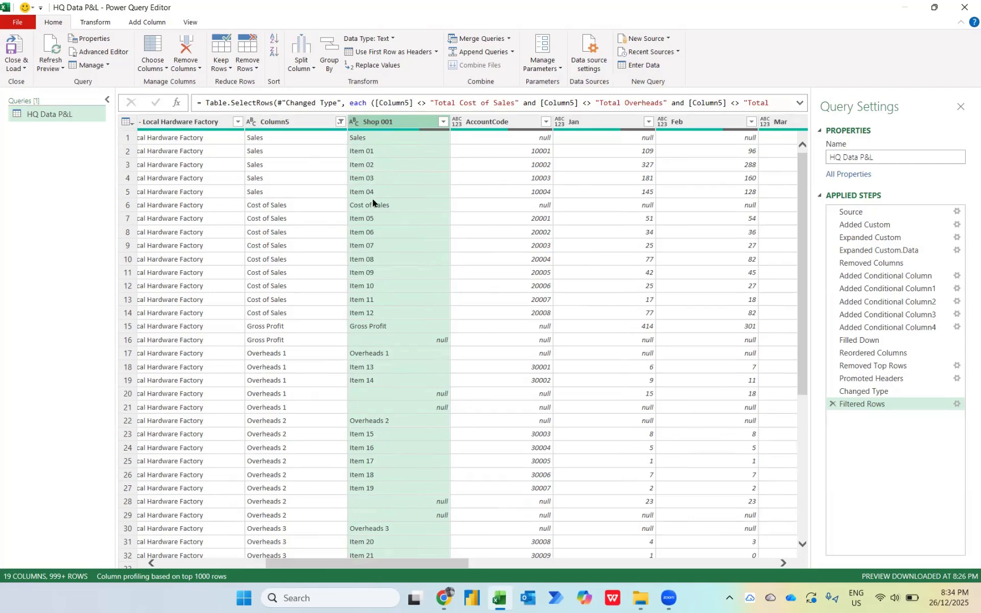
pyautogui.scroll(-5, 407, 350)
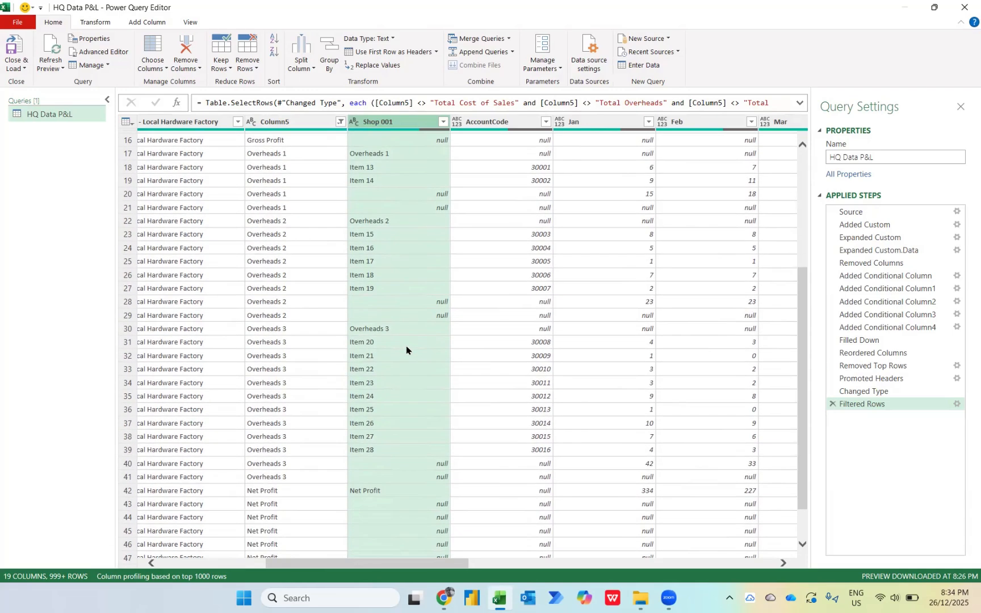
pyautogui.hotkey('alt', 'Down')
pyautogui.click(262, 282)
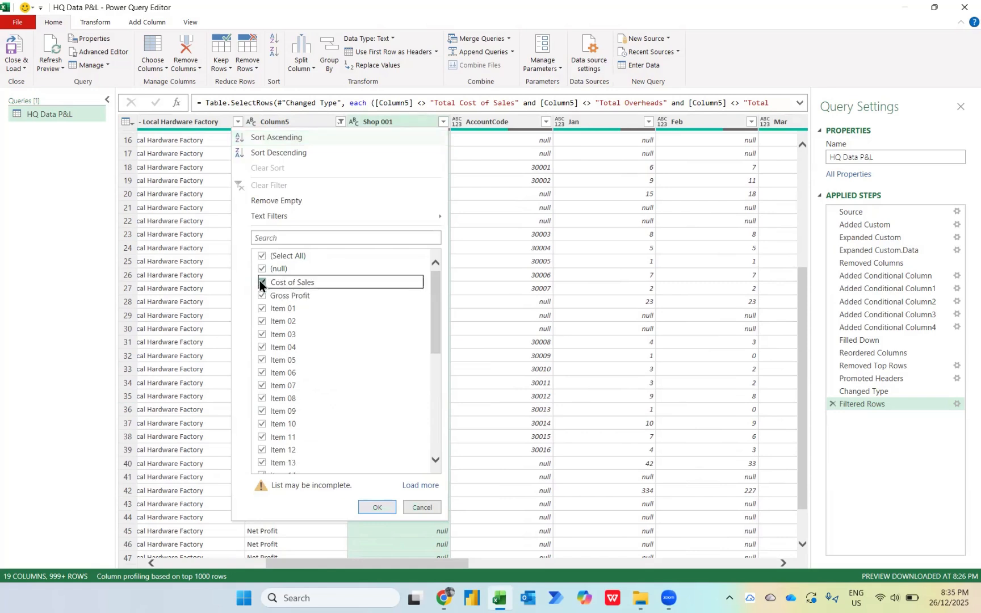
pyautogui.click(266, 270)
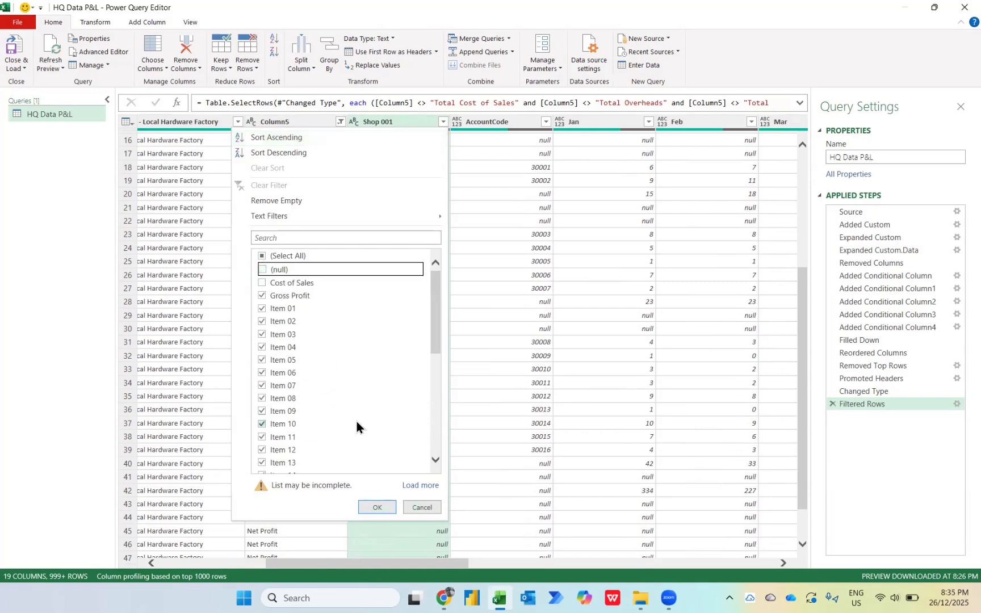
pyautogui.scroll(-8, 356, 422)
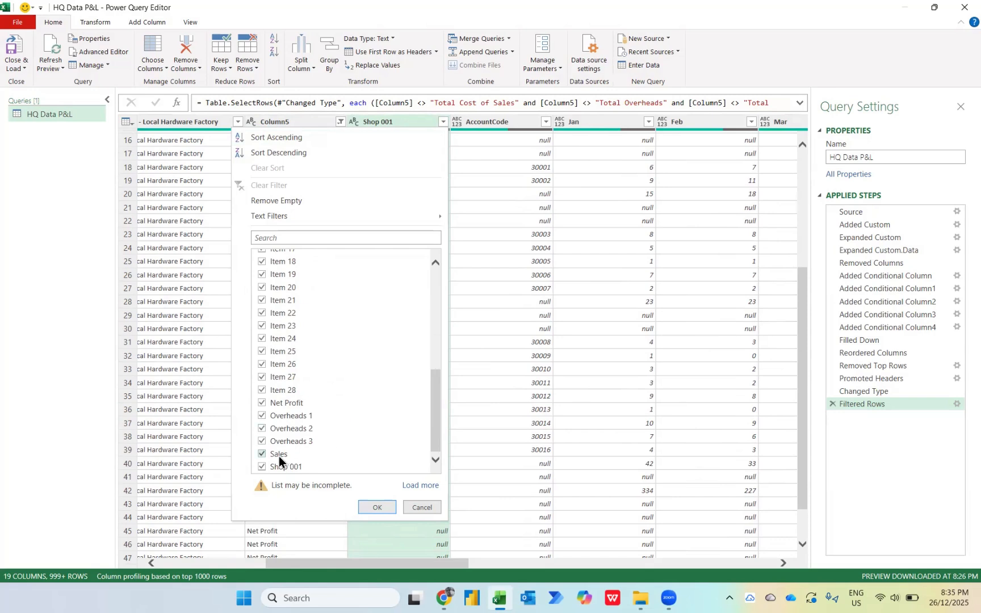
pyautogui.click(262, 453)
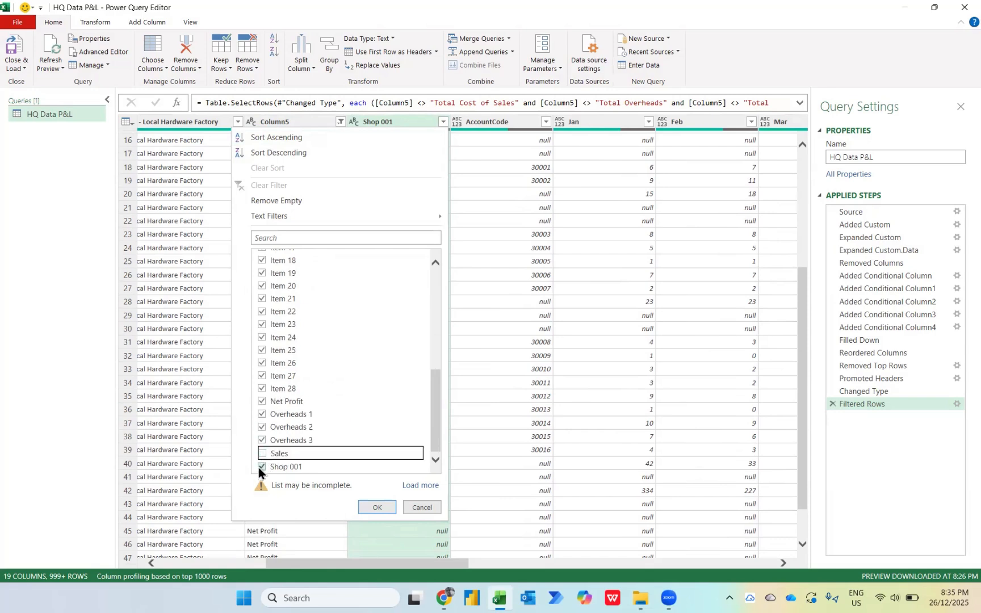
pyautogui.press('Return')
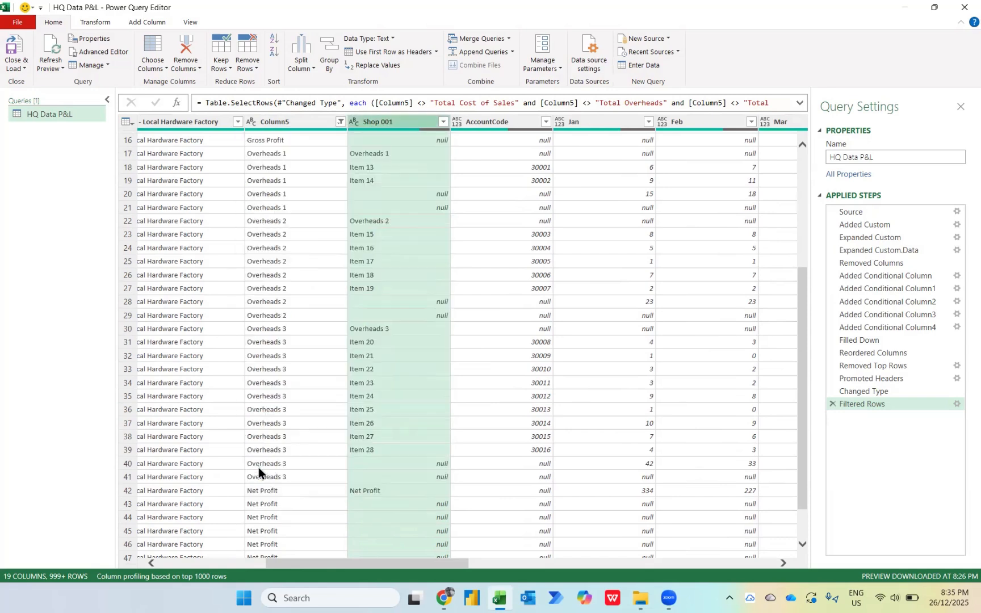
# Filter the Shop 001 column to exclude the null, Cost of Sales, Sales and Shop 001 rows
pyautogui.scroll(-5, 366, 475)
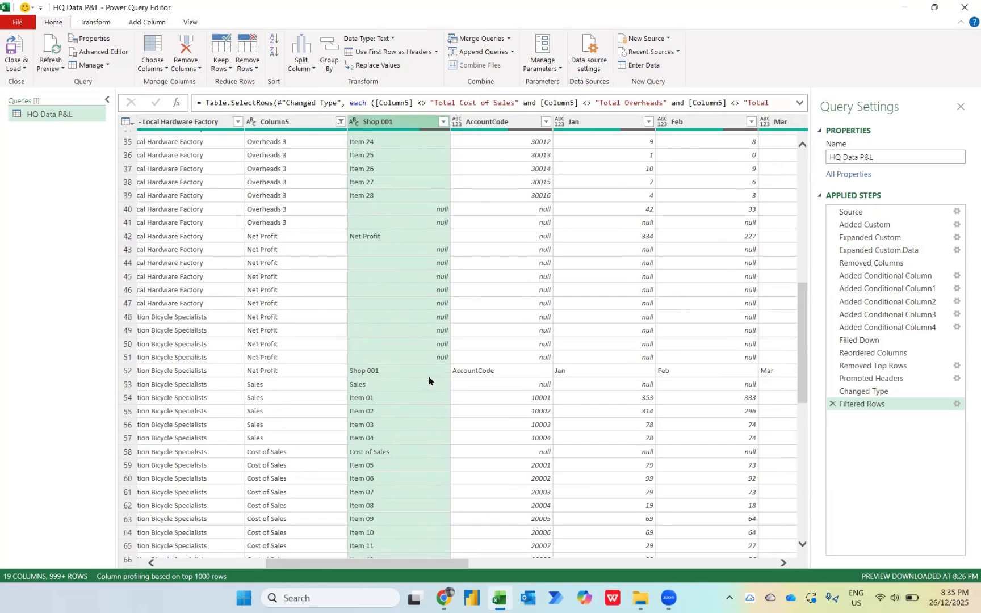
pyautogui.scroll(10, 427, 283)
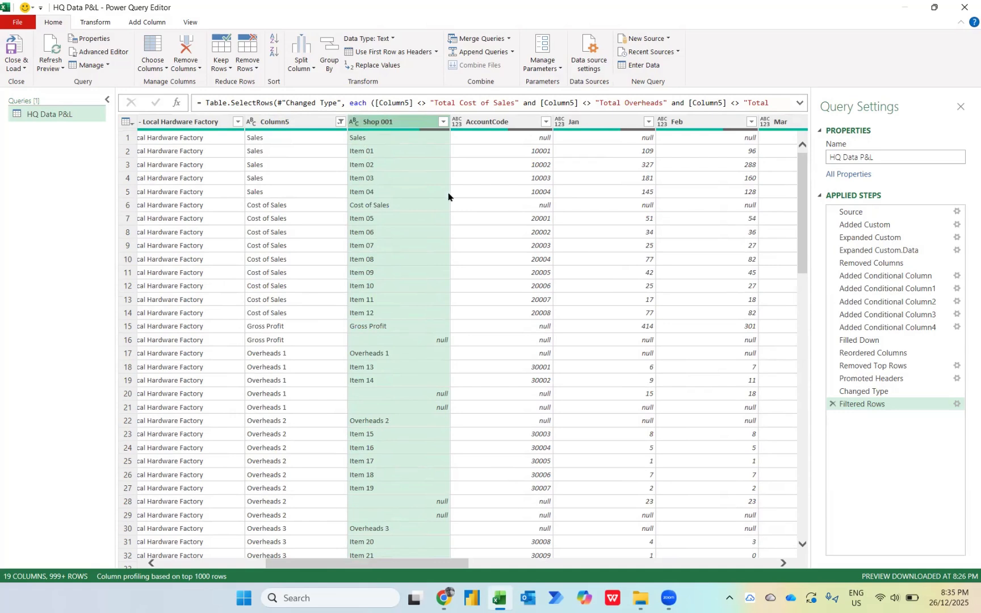
pyautogui.scroll(-5, 404, 444)
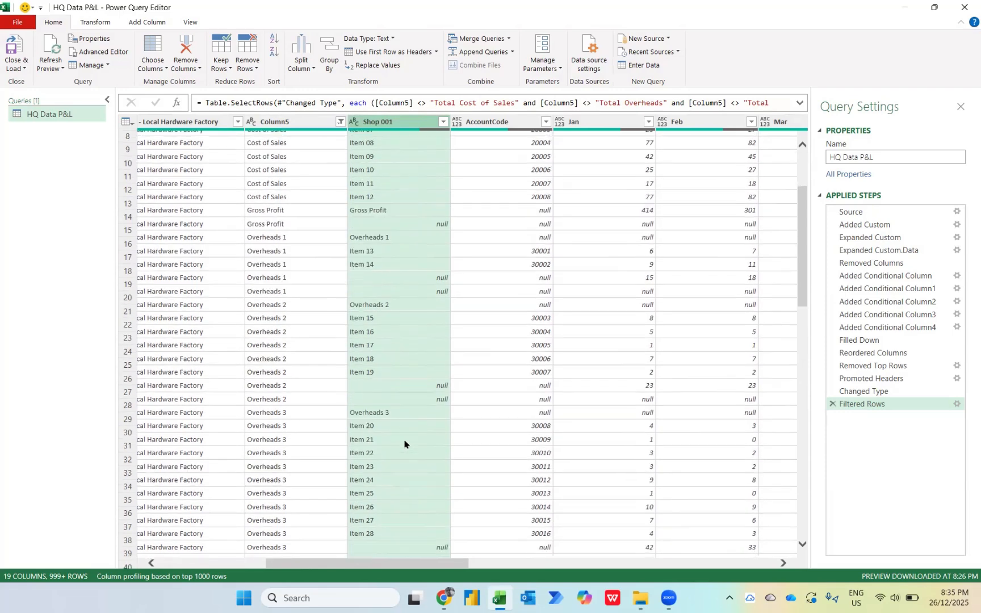
pyautogui.scroll(-1, 404, 444)
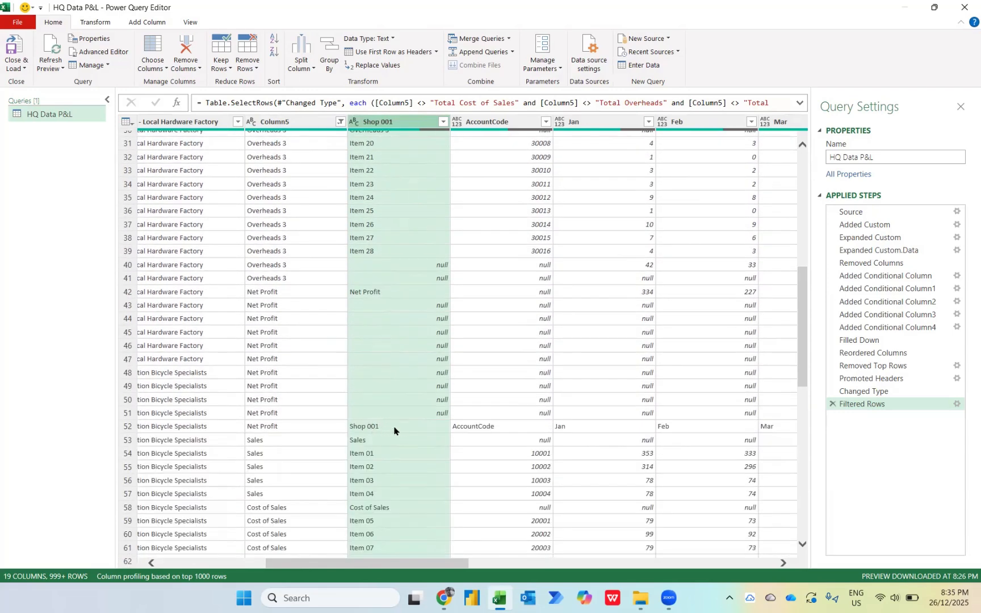
pyautogui.scroll(6, 390, 427)
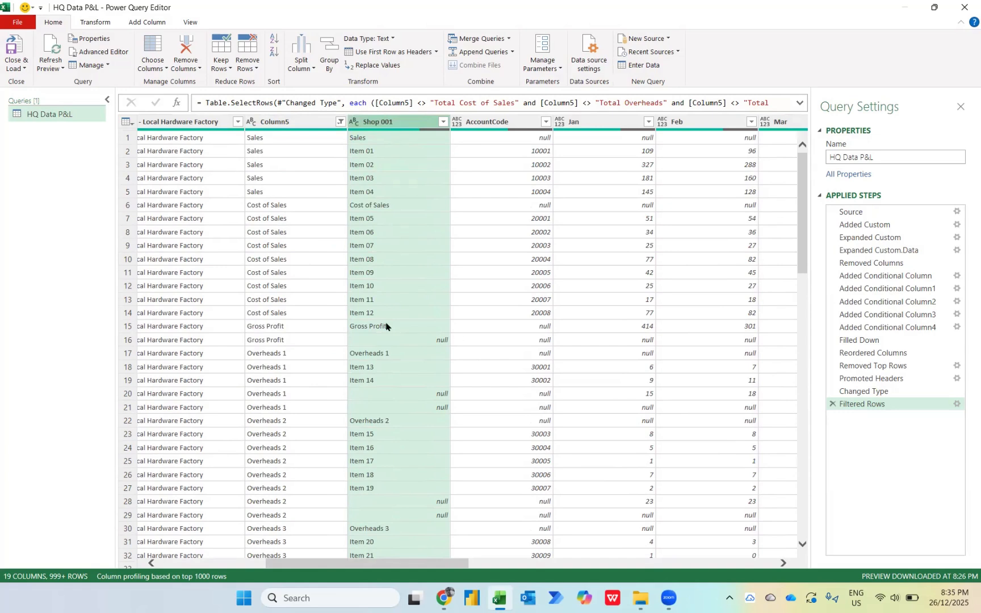
pyautogui.click(442, 122)
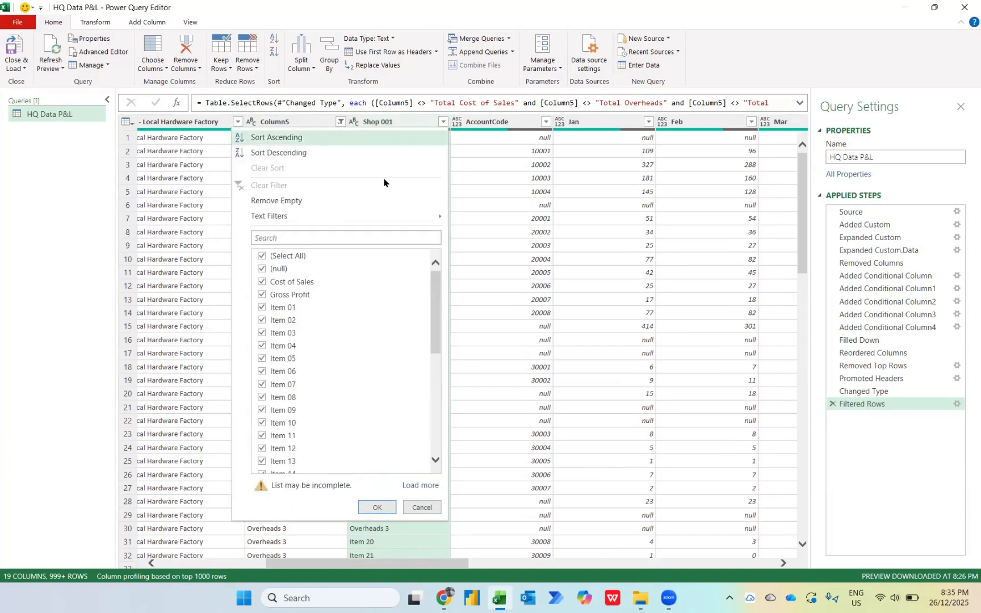
pyautogui.click(262, 282)
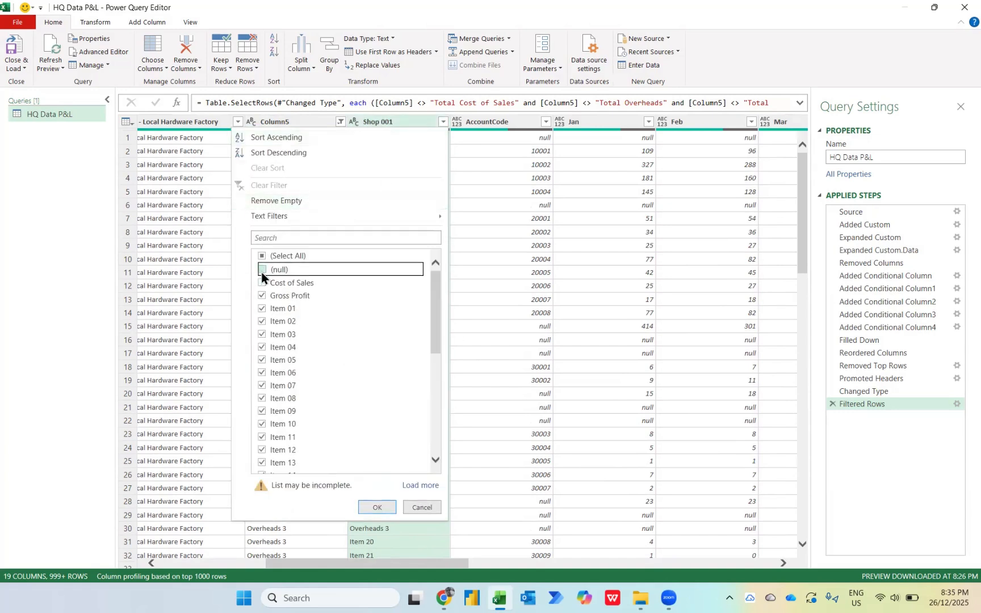
pyautogui.scroll(-7, 328, 394)
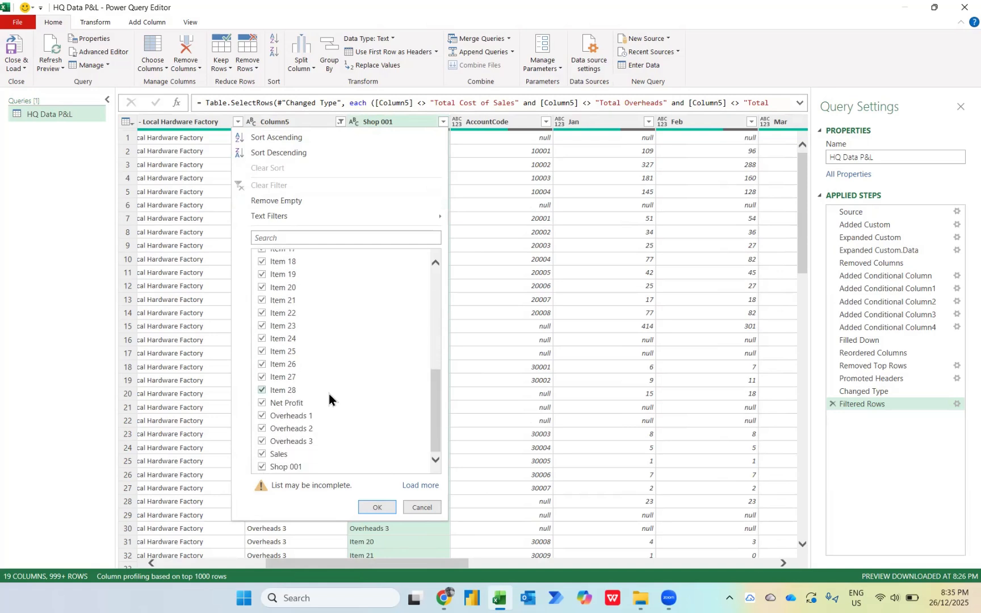
pyautogui.click(261, 454)
pyautogui.click(262, 467)
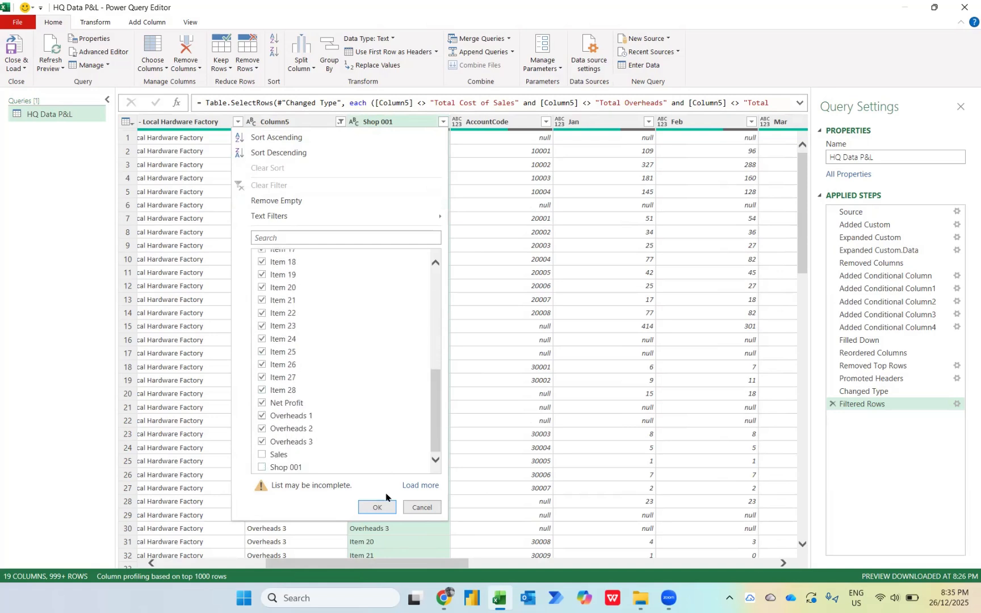
pyautogui.click(377, 507)
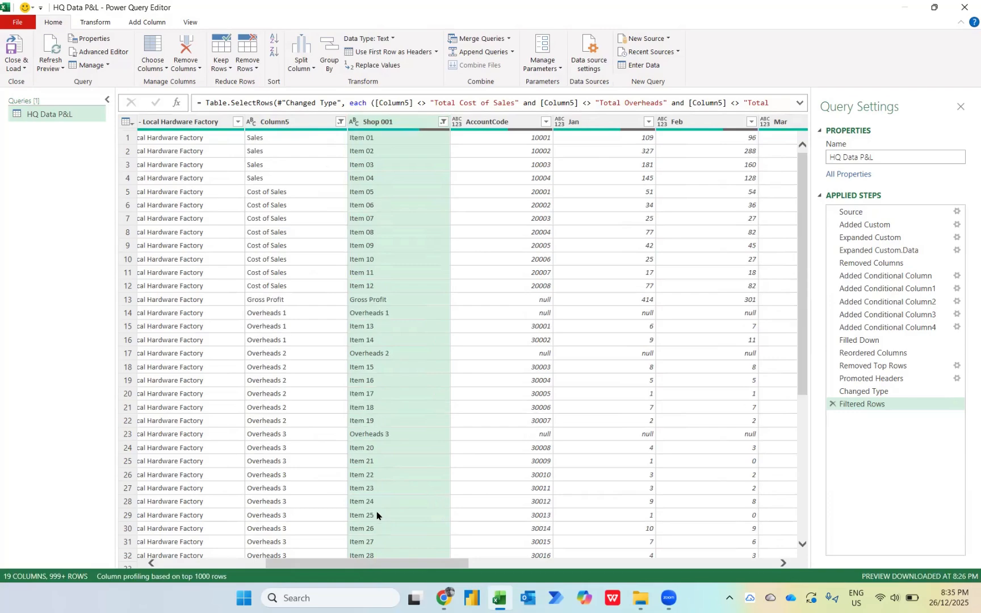
# Examine the filtered rows across the location, shop, category, item and account code columns for both shops
pyautogui.scroll(-5, 377, 515)
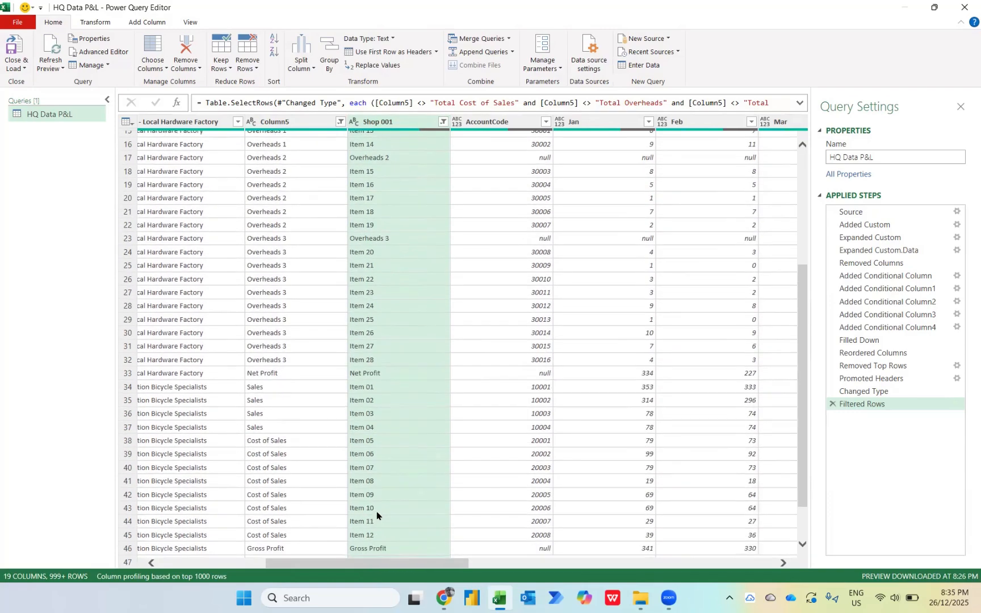
pyautogui.hscroll(-5, 377, 515)
pyautogui.hscroll(3, 377, 515)
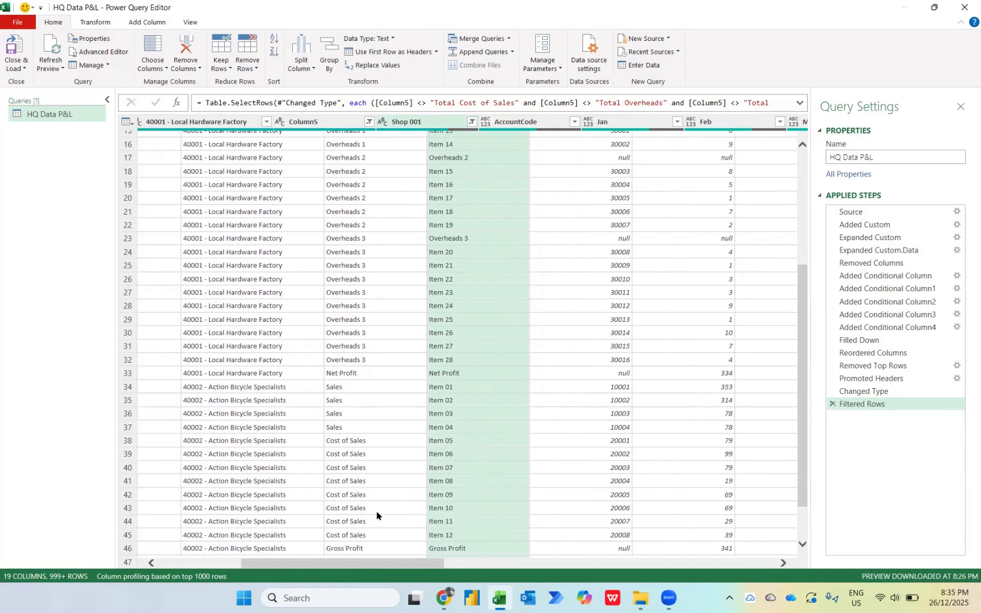
pyautogui.hscroll(-4, 377, 515)
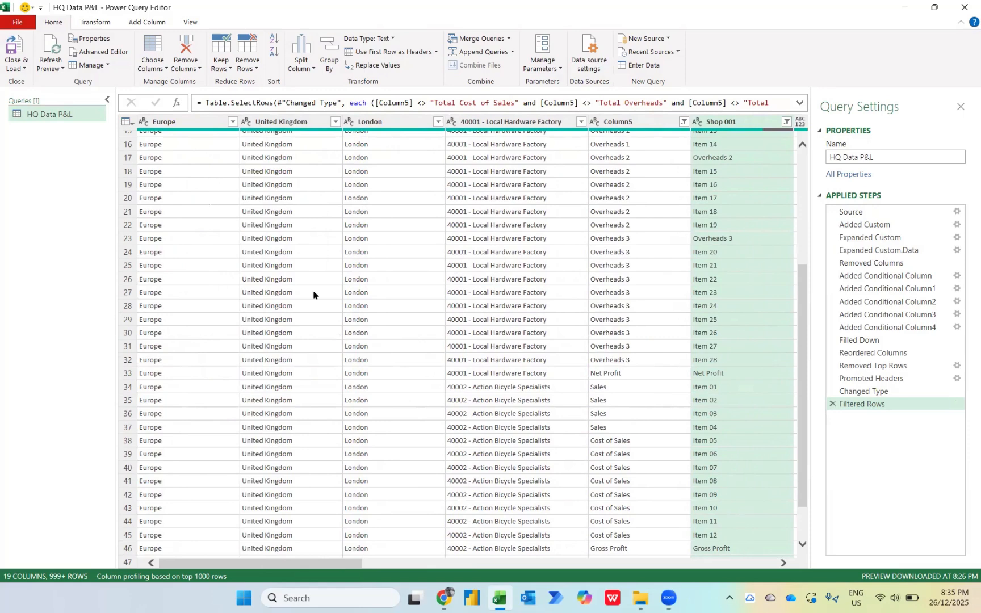
pyautogui.hscroll(4, 487, 394)
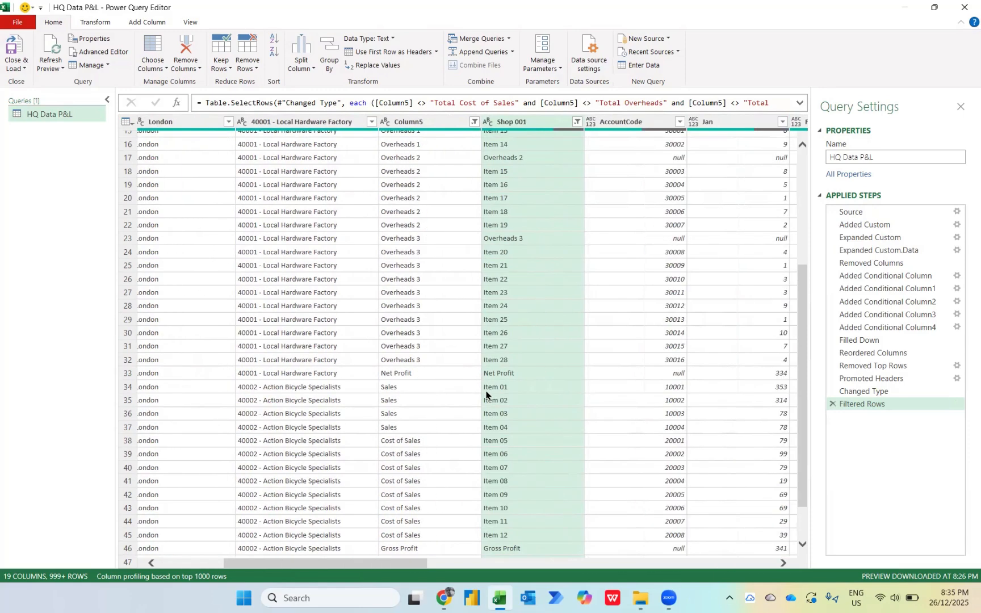
pyautogui.scroll(2, 439, 328)
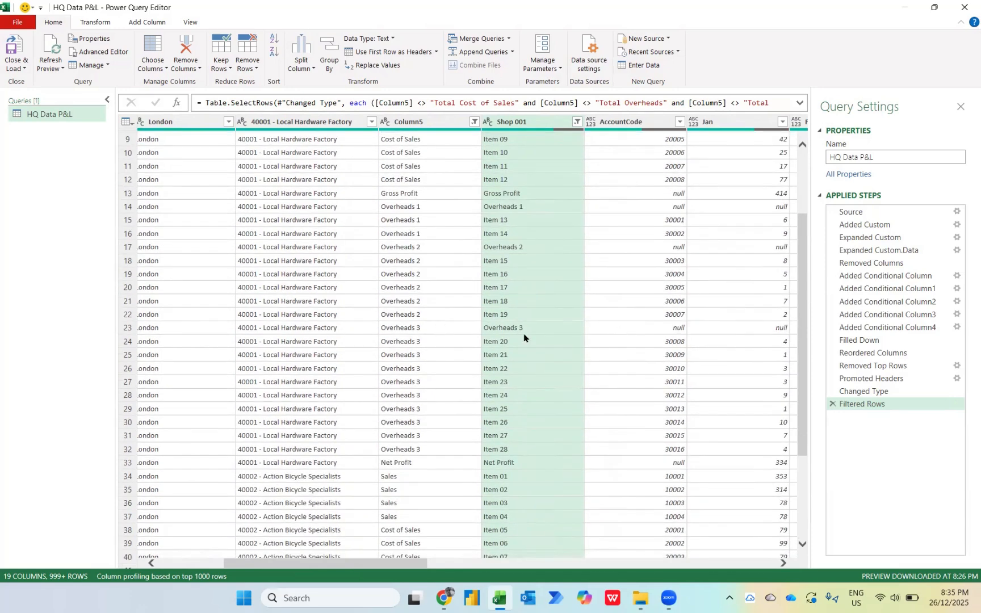
pyautogui.scroll(-5, 524, 337)
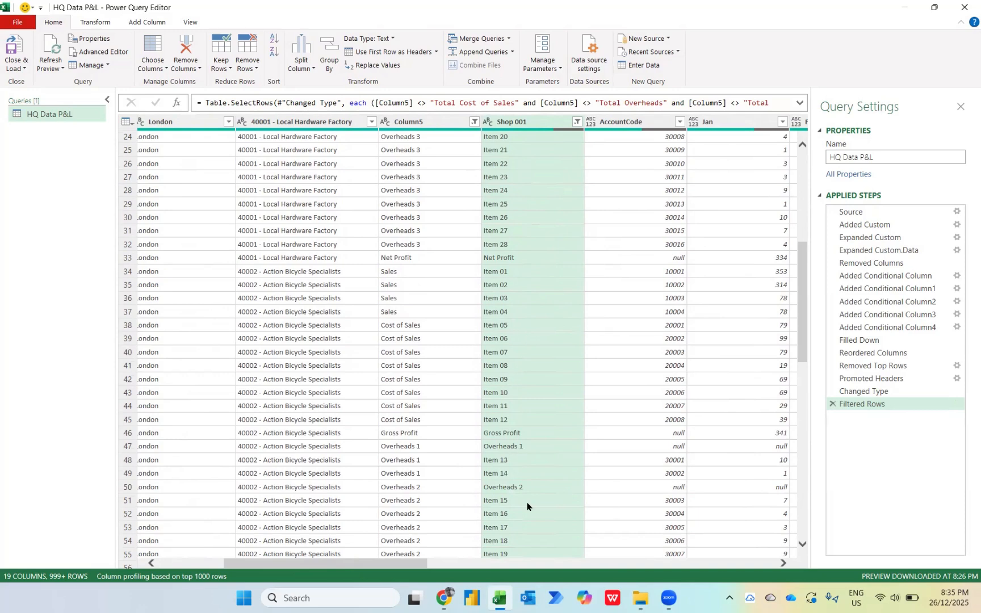
# Filter the Shop 001 column to also exclude the Overheads 1, Overheads 2 and Overheads 3 heading rows
pyautogui.scroll(-8, 527, 506)
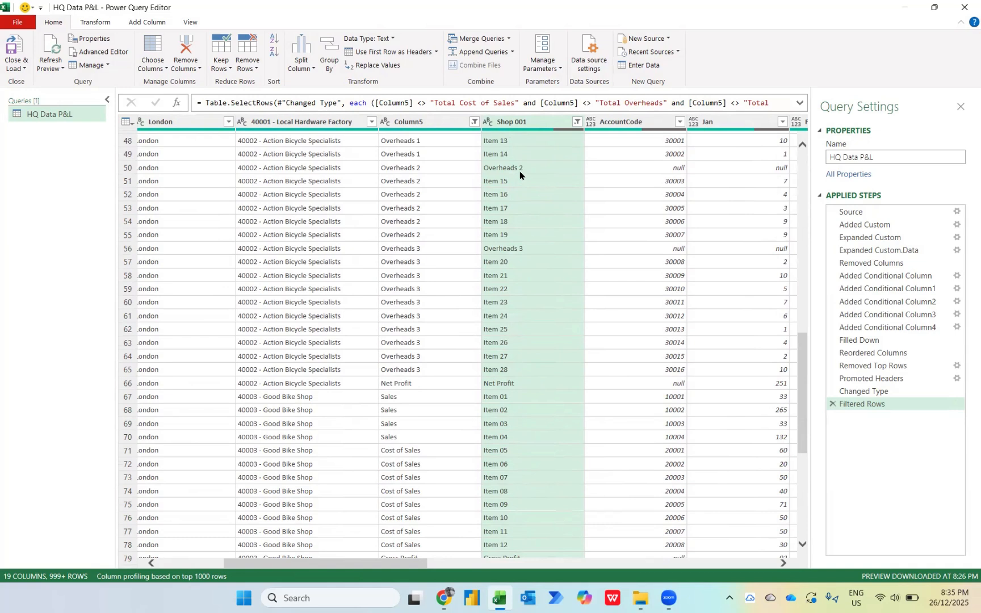
pyautogui.click(576, 122)
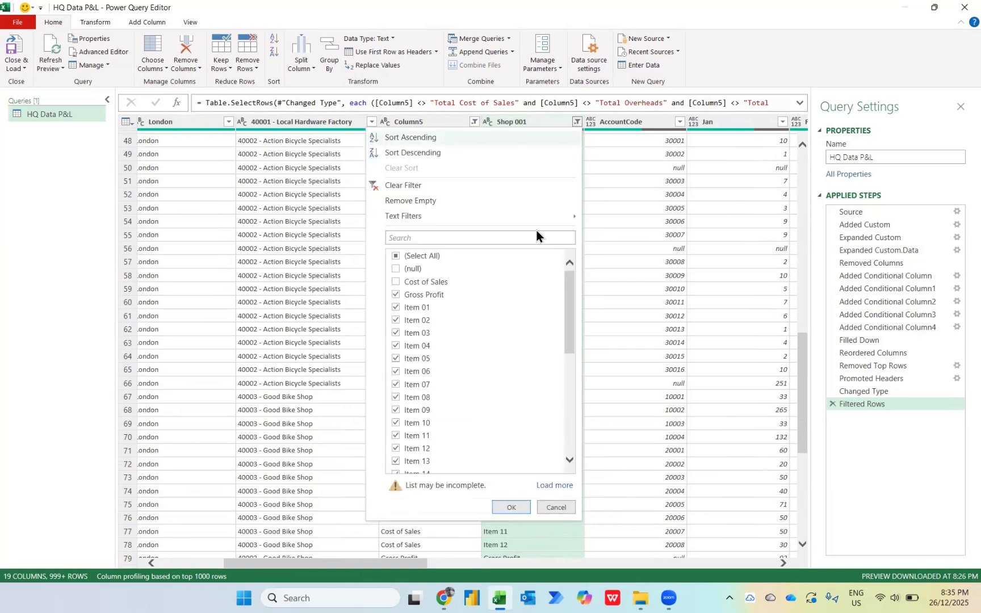
pyautogui.scroll(-6, 490, 359)
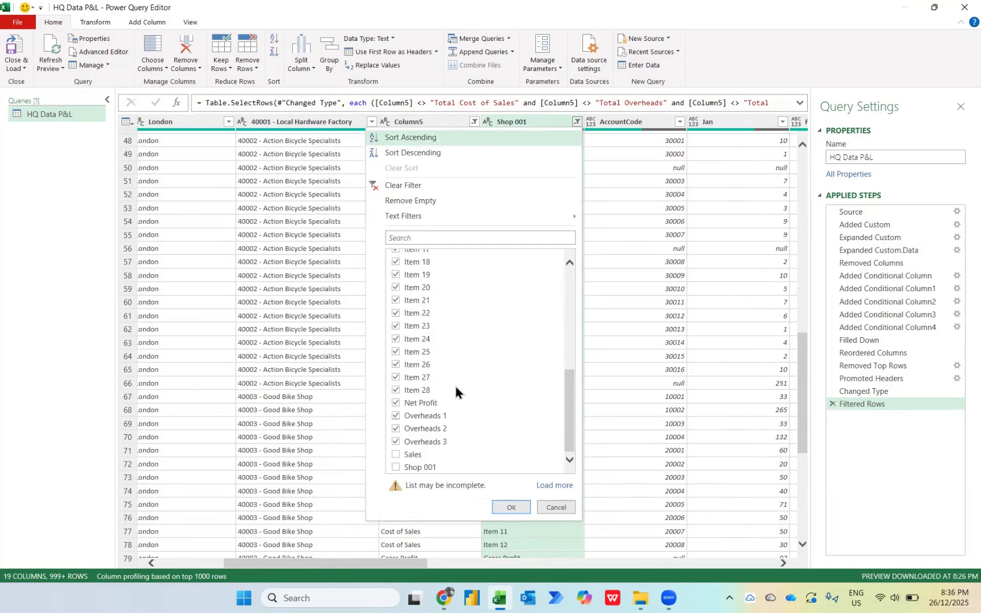
pyautogui.click(396, 417)
pyautogui.click(396, 430)
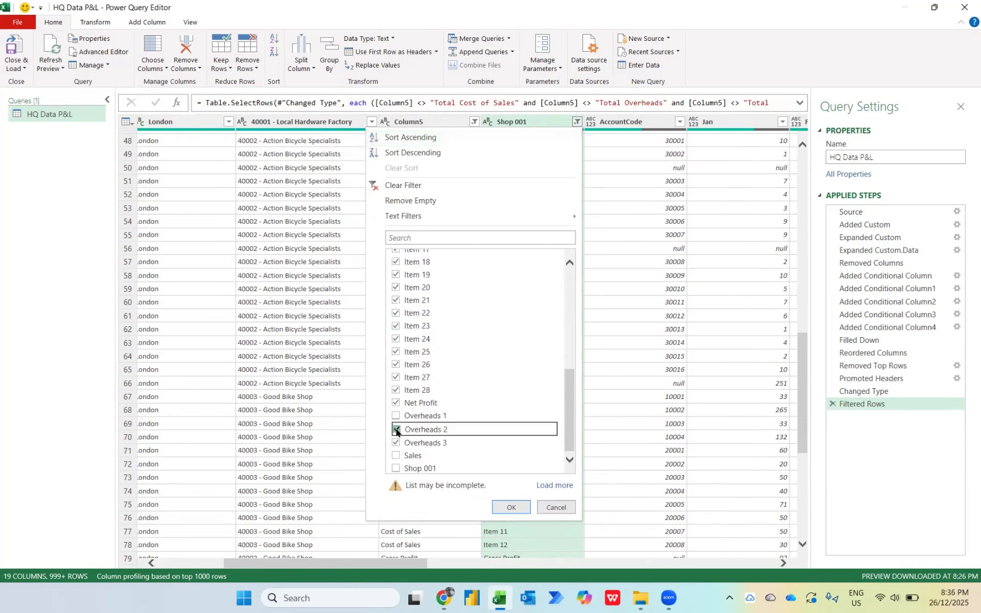
pyautogui.click(396, 443)
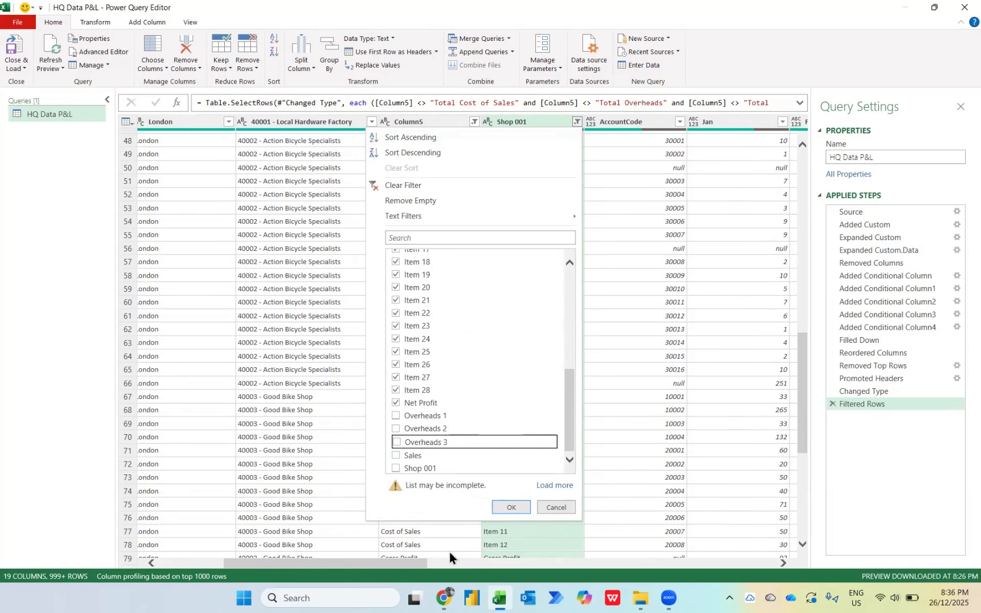
pyautogui.click(513, 506)
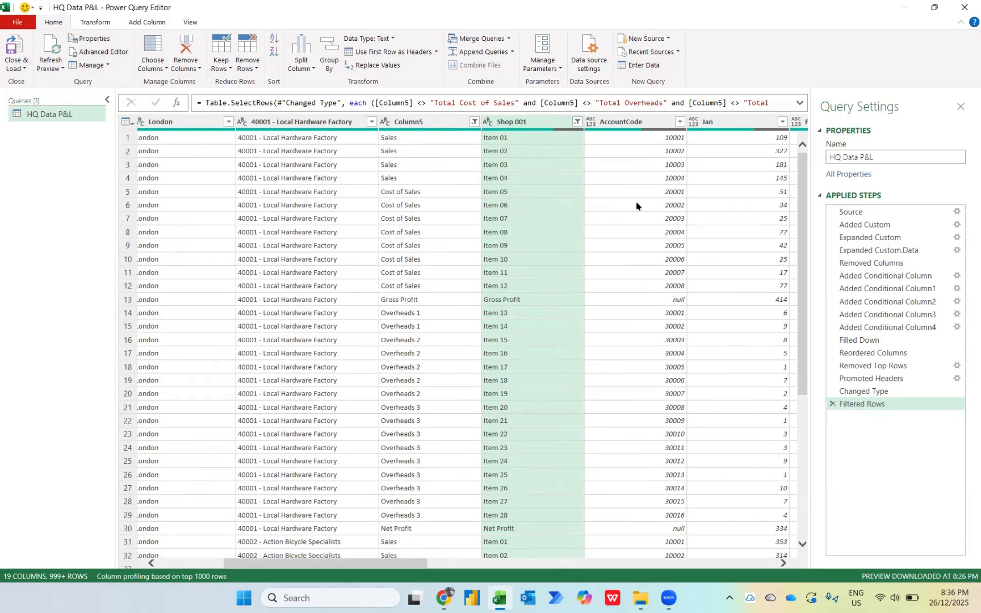
# Unpivot the twelve month columns from Jan to Dec into attribute and value columns
pyautogui.hscroll(3, 689, 235)
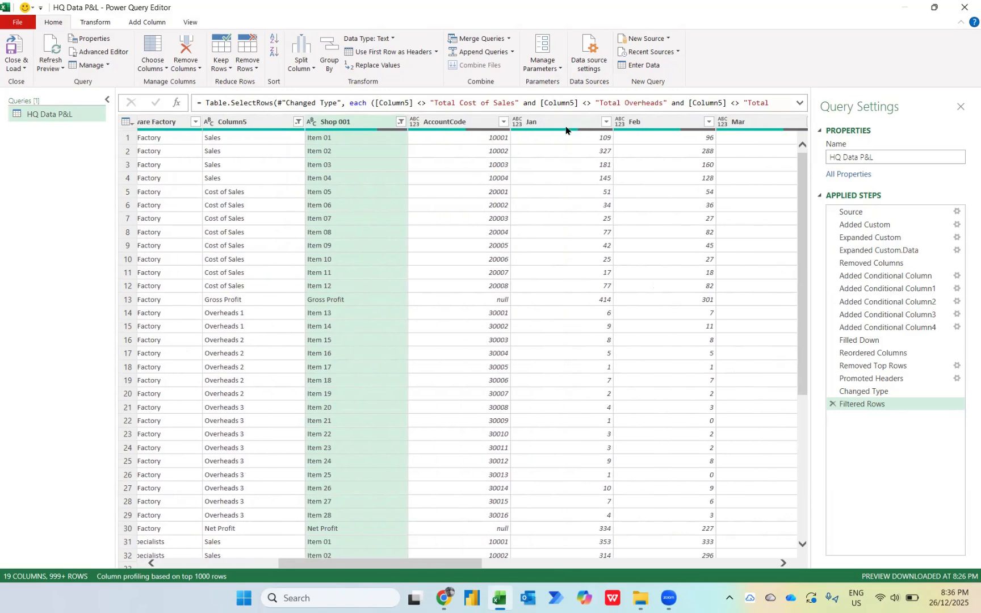
pyautogui.click(565, 130)
pyautogui.hotkey('shift', 'Right')
pyautogui.hotkey('shift', 'Right')
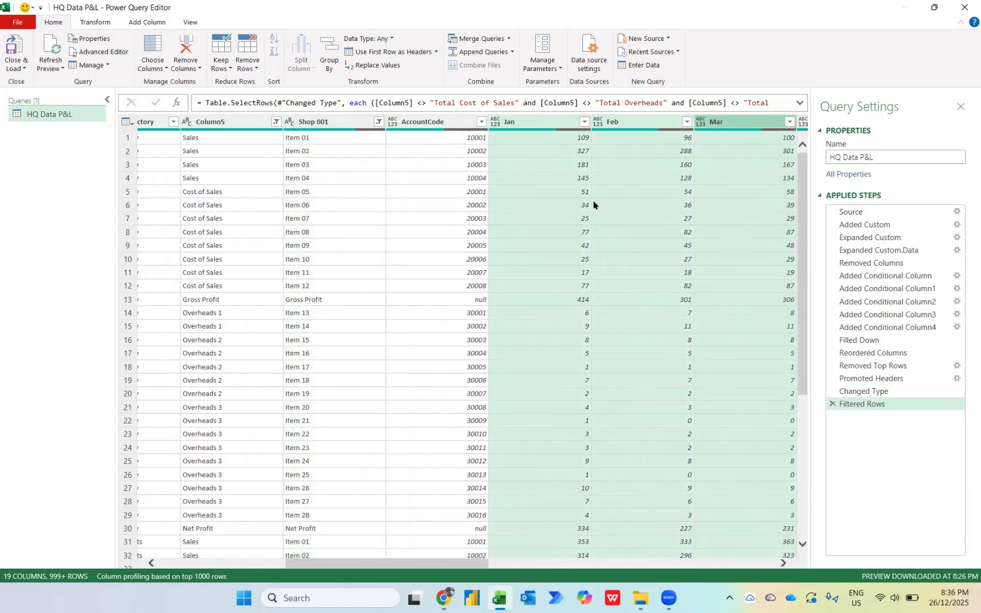
pyautogui.hotkey('shift', 'Right')
pyautogui.hotkey('shift', 'Right')
pyautogui.hotkey('shift', 'Right')
pyautogui.hotkey('shift', 'Right')
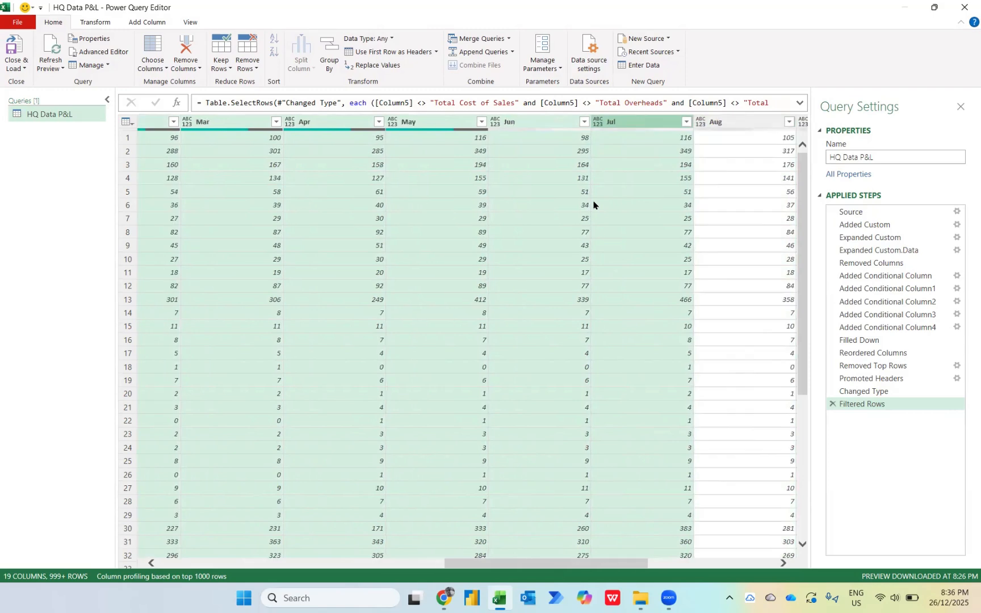
pyautogui.hotkey('shift', 'Right')
pyautogui.hotkey('shift', 'Right')
pyautogui.hotkey('shift', 'Right')
pyautogui.hotkey('shift', 'Right')
pyautogui.hotkey('shift', 'Right')
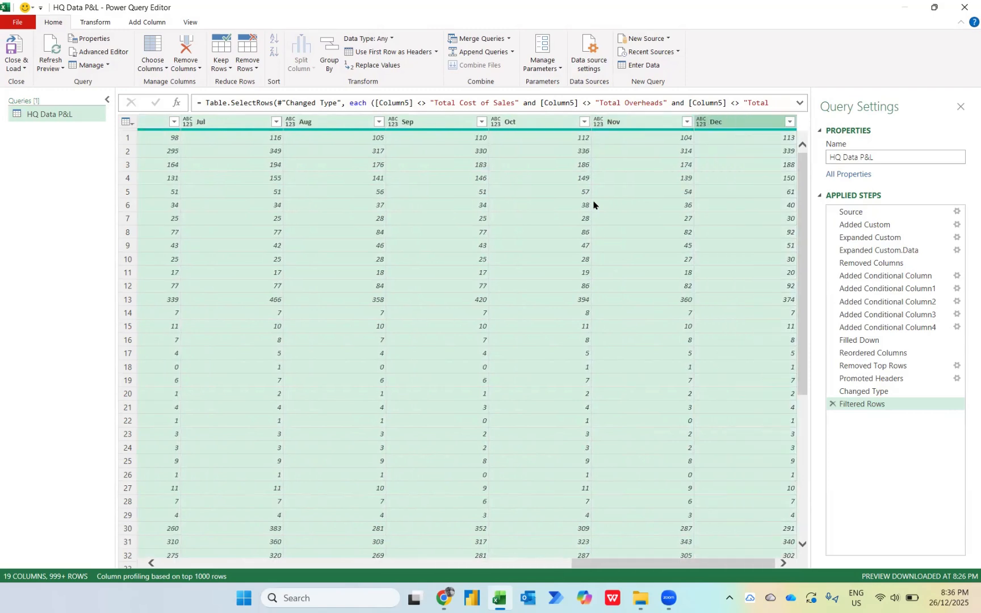
pyautogui.click(97, 22)
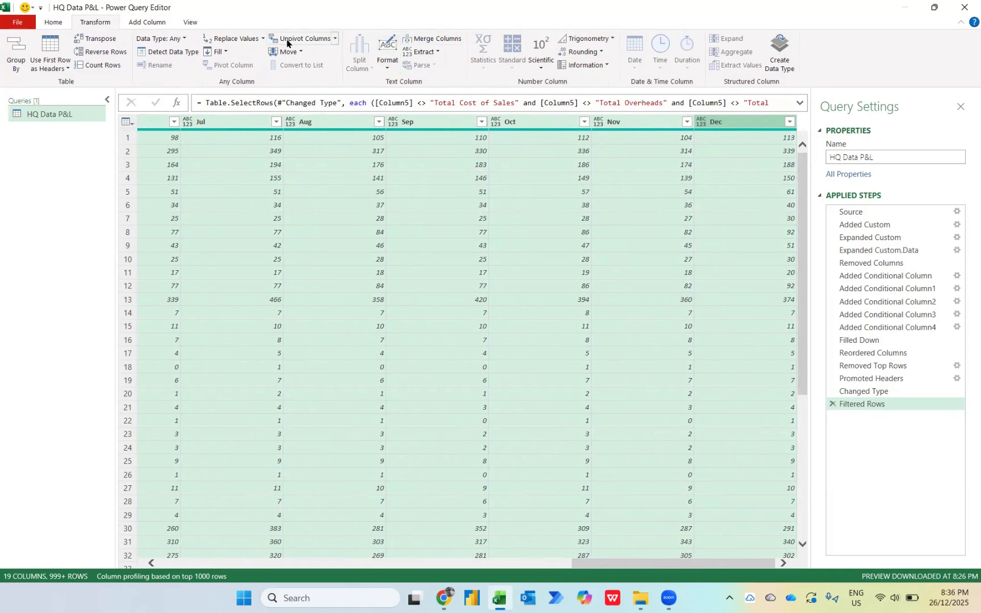
pyautogui.rightClick(739, 130)
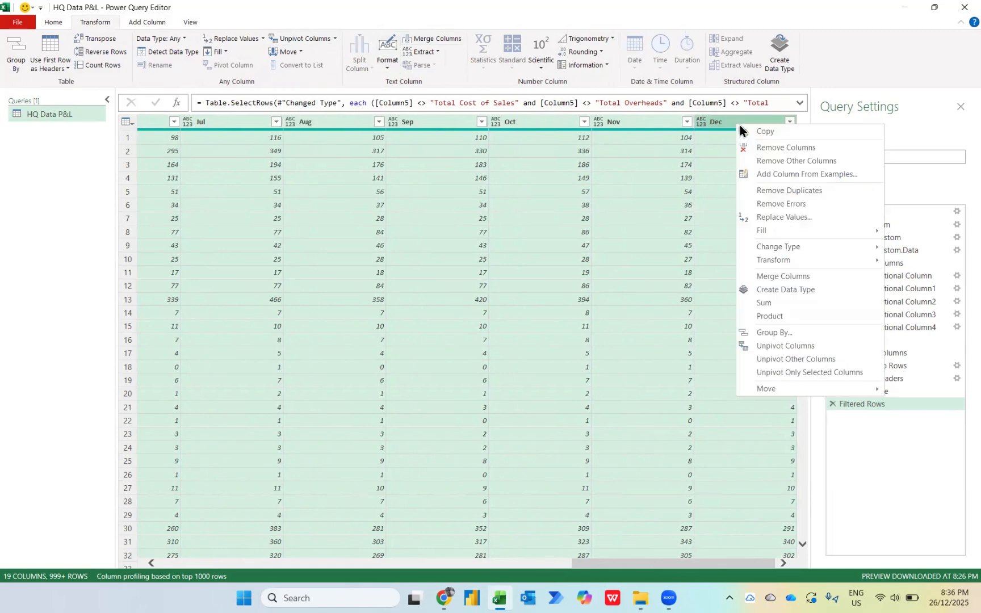
pyautogui.click(796, 346)
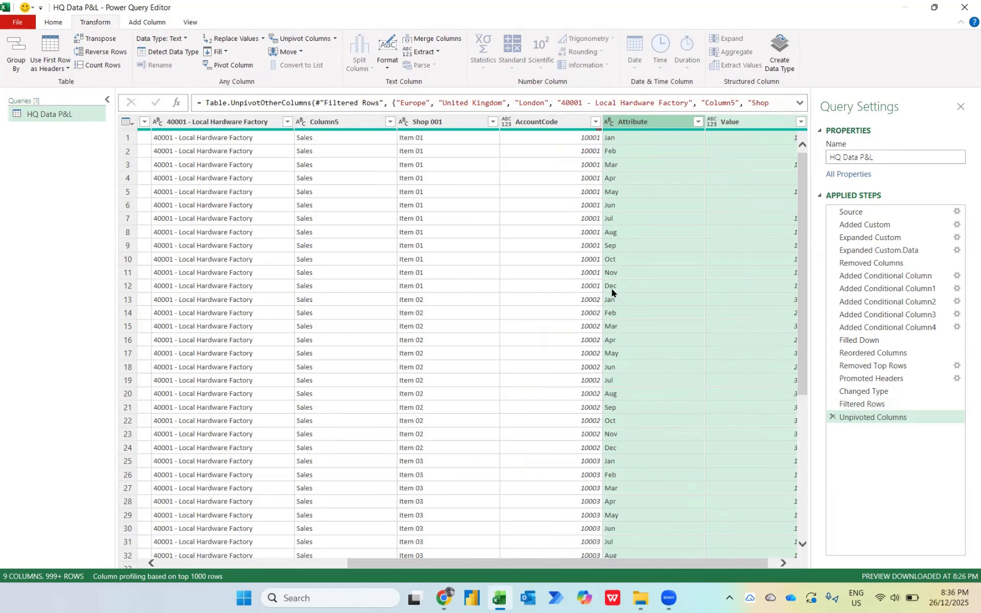
# Split the 40001 - Local Hardware Factory column at each occurrence of the custom delimiter "-"
pyautogui.hscroll(1, 612, 292)
pyautogui.hscroll(-5, 612, 292)
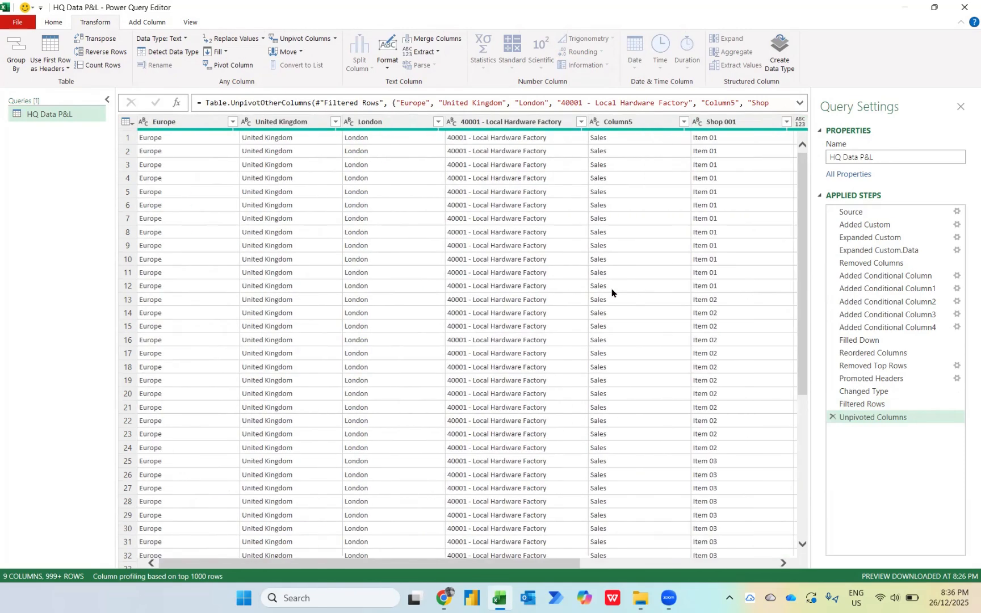
pyautogui.click(489, 126)
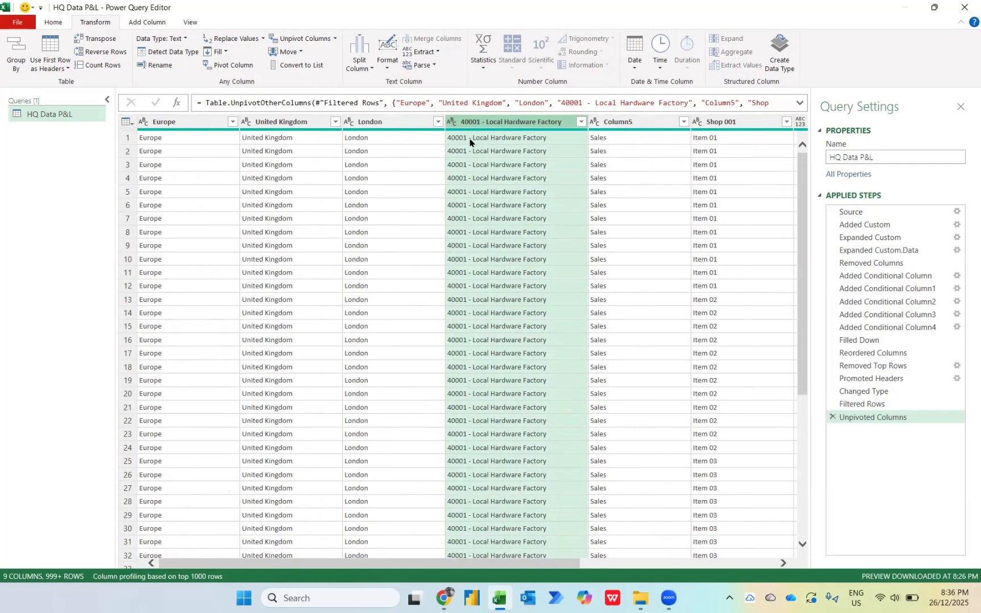
pyautogui.click(363, 65)
pyautogui.click(375, 84)
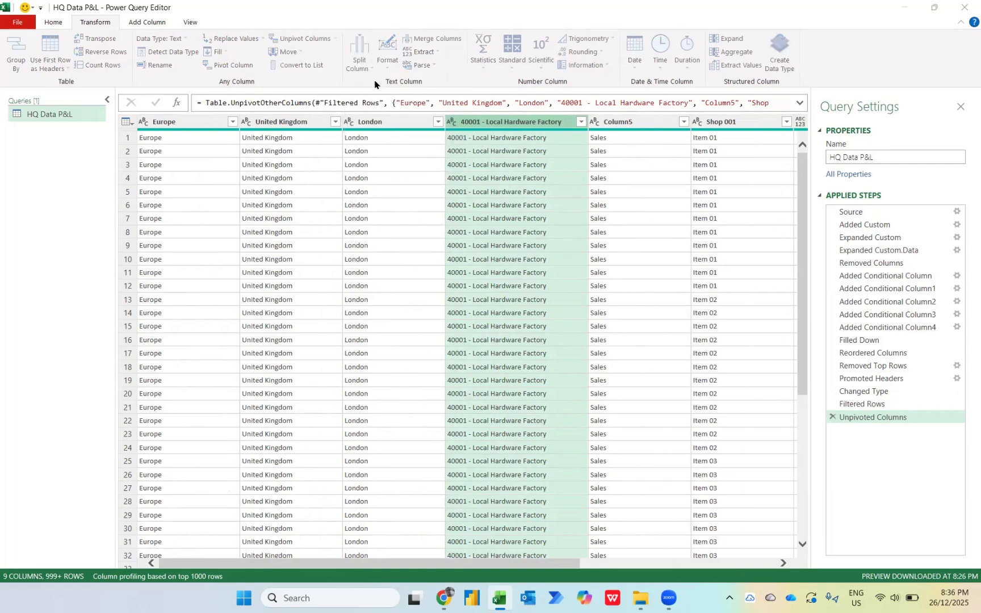
pyautogui.click(313, 225)
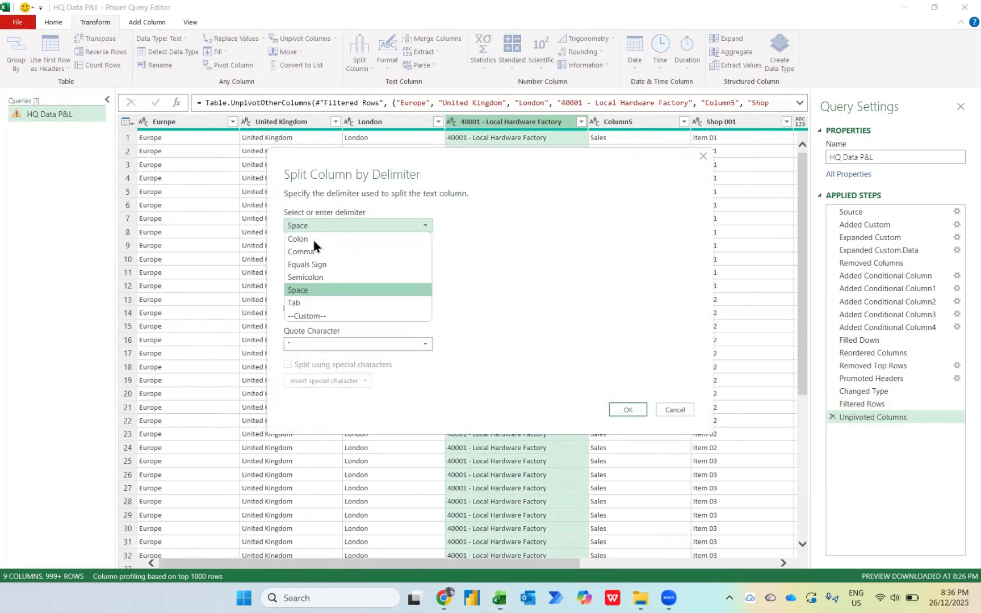
pyautogui.click(311, 318)
pyautogui.click(299, 245)
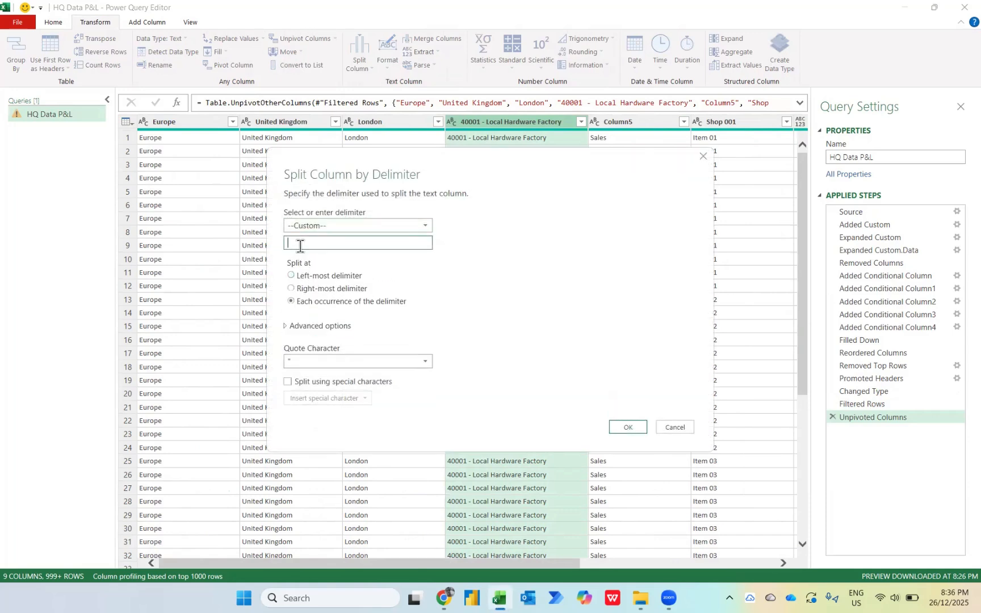
pyautogui.write('-')
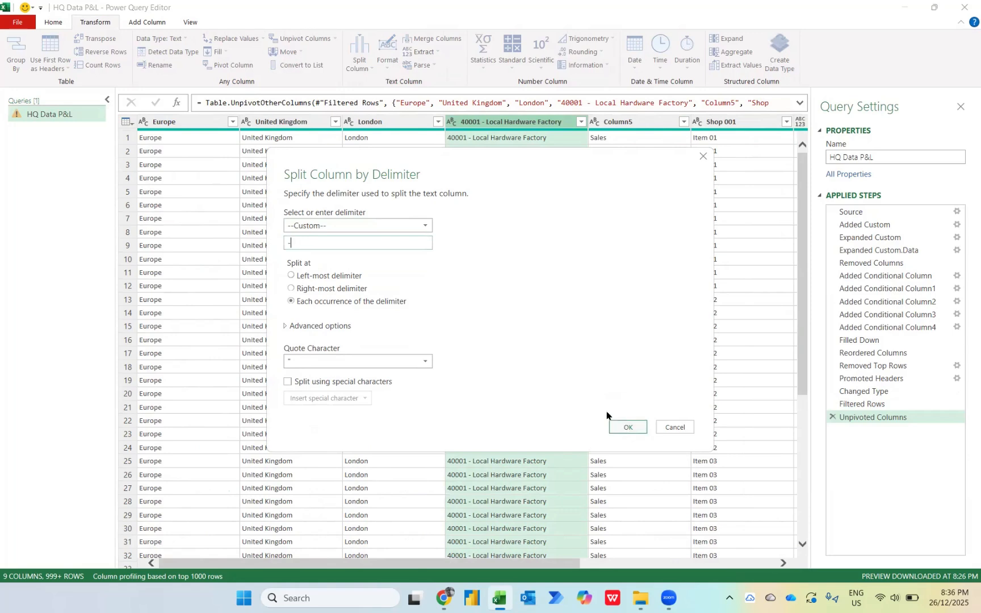
pyautogui.click(626, 427)
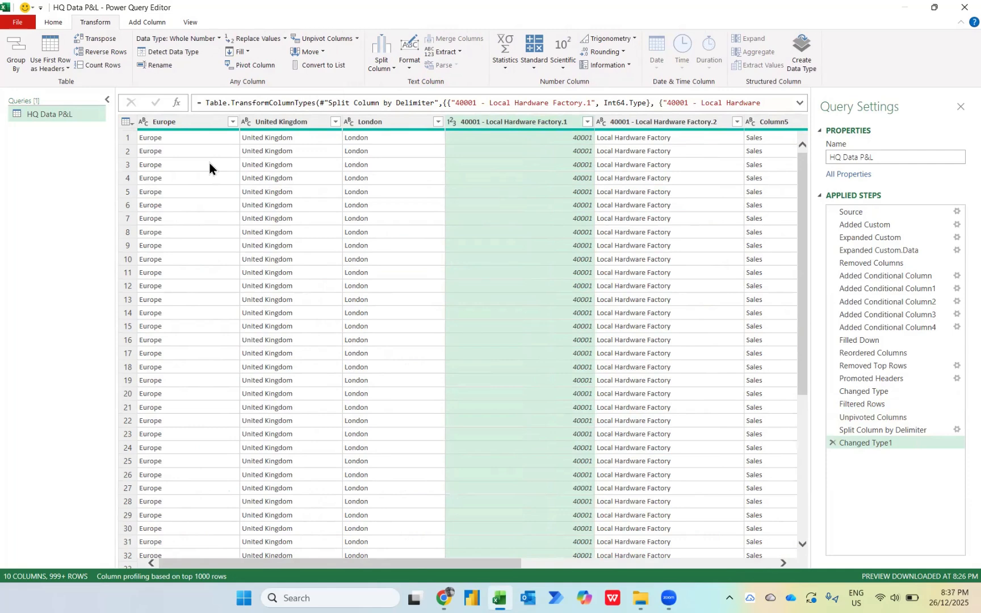
# Rename the Europe, United Kingdom and London columns as Region, Country and City
pyautogui.doubleClick(166, 121)
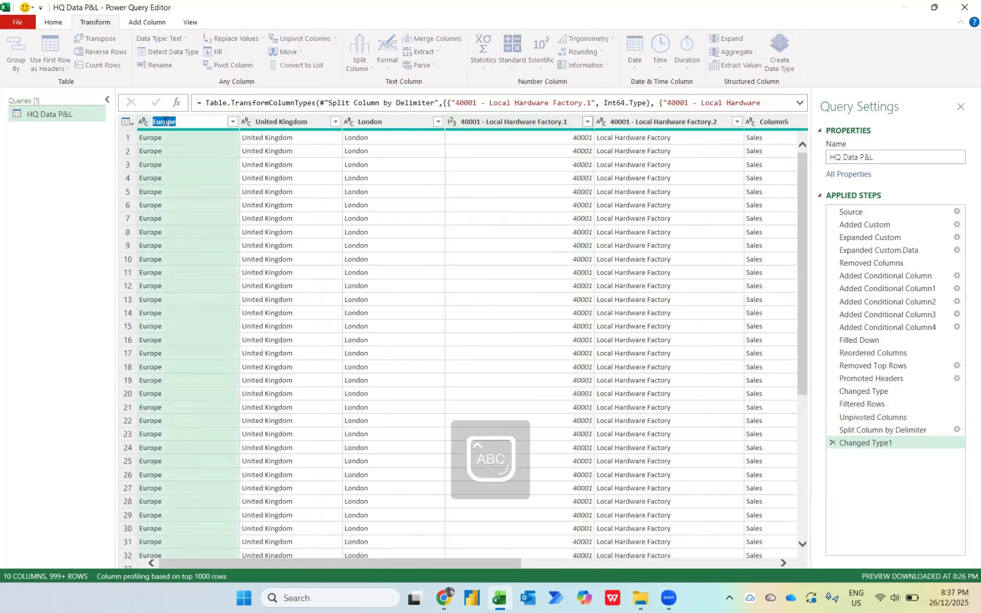
pyautogui.write('Region')
pyautogui.press('Return')
pyautogui.doubleClick(287, 122)
pyautogui.write('C')
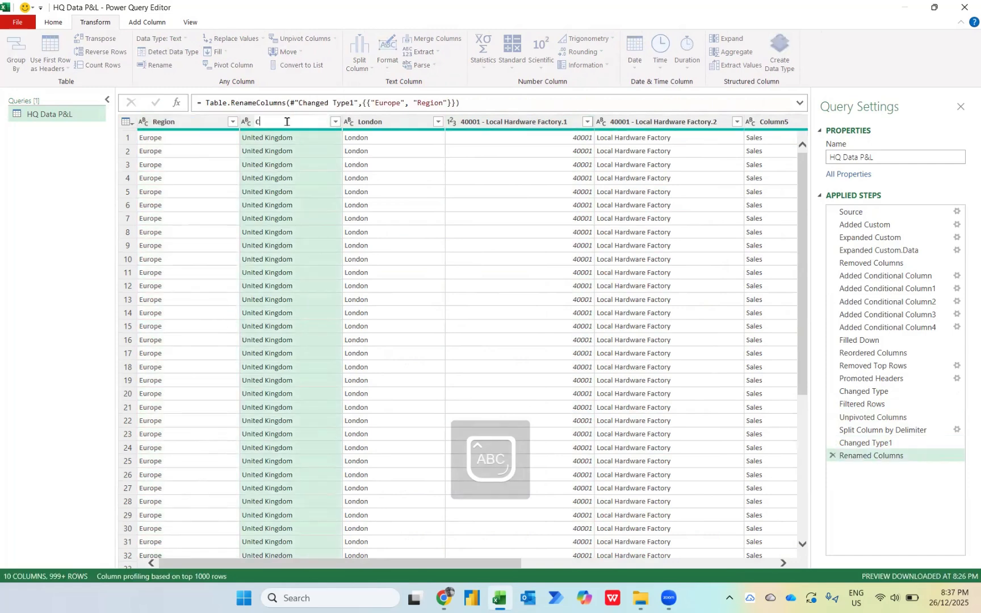
pyautogui.write('ountry')
pyautogui.press('Return')
pyautogui.doubleClick(372, 121)
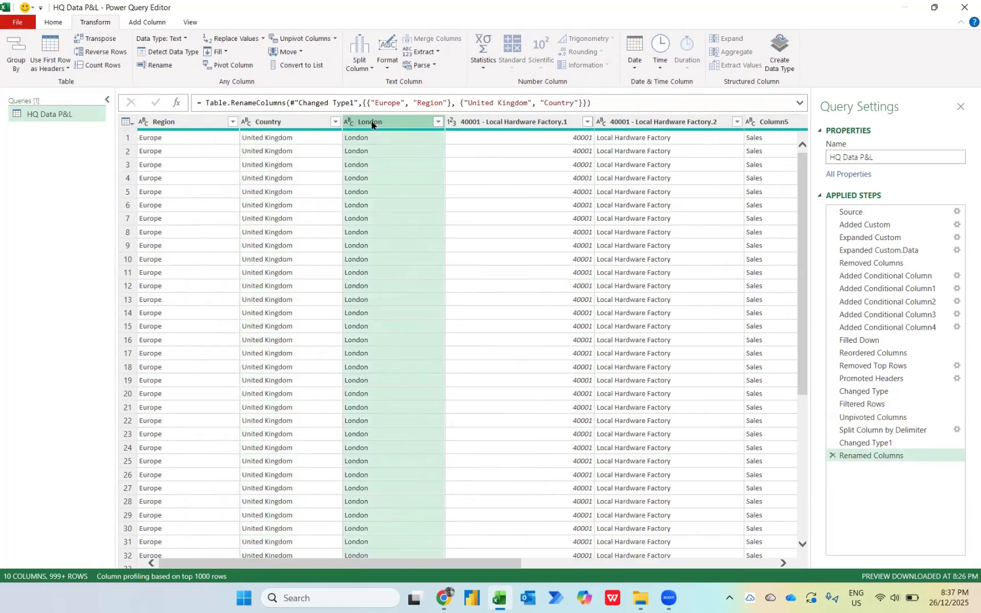
pyautogui.write('City')
pyautogui.press('Return')
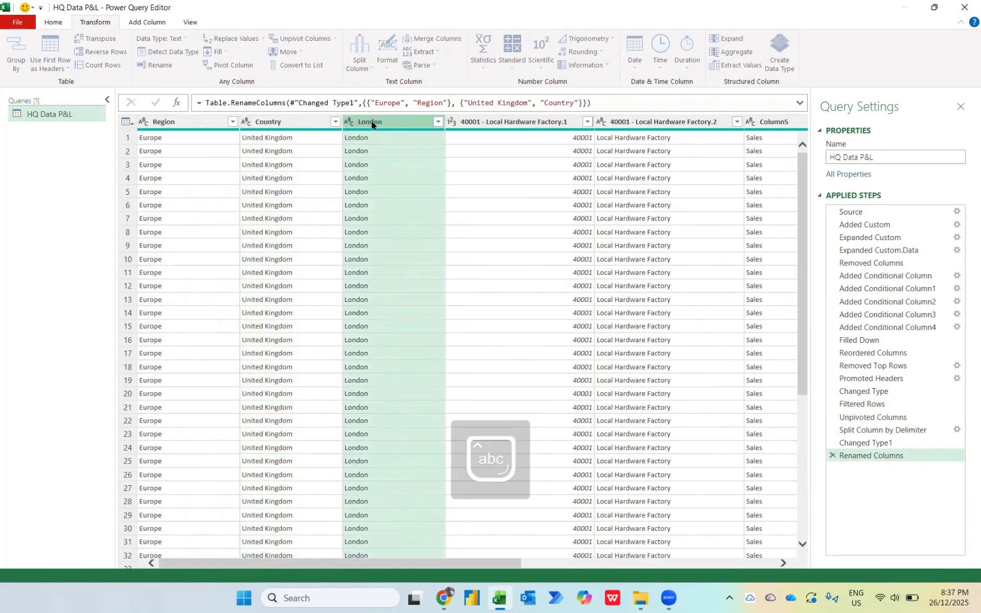
# Rename the two columns split from the shop column as Shop Code and Shop
pyautogui.doubleClick(479, 121)
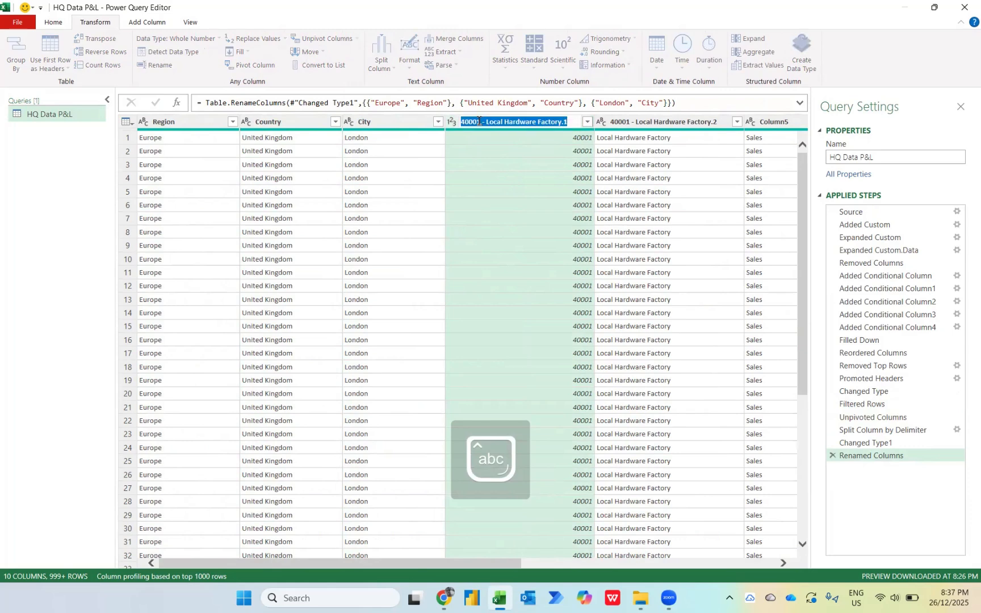
pyautogui.write('shop ID')
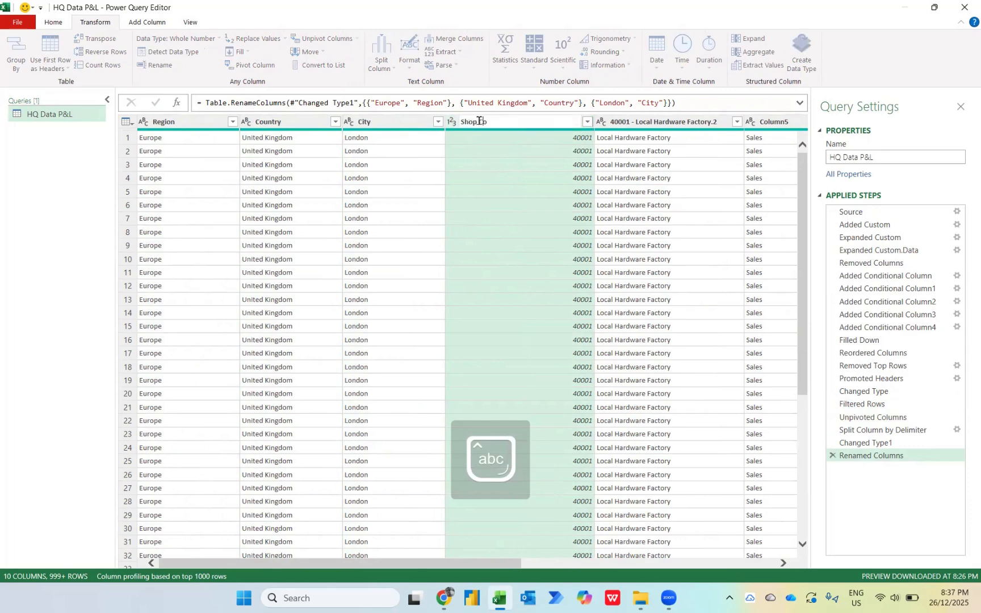
pyautogui.press('Return')
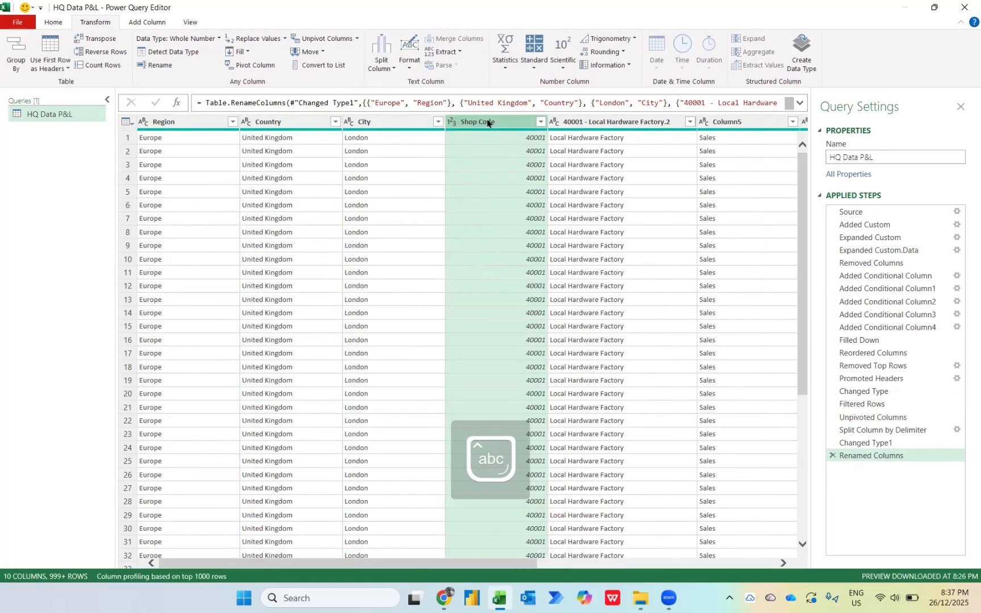
pyautogui.click(568, 123)
pyautogui.doubleClick(568, 123)
pyautogui.write('S')
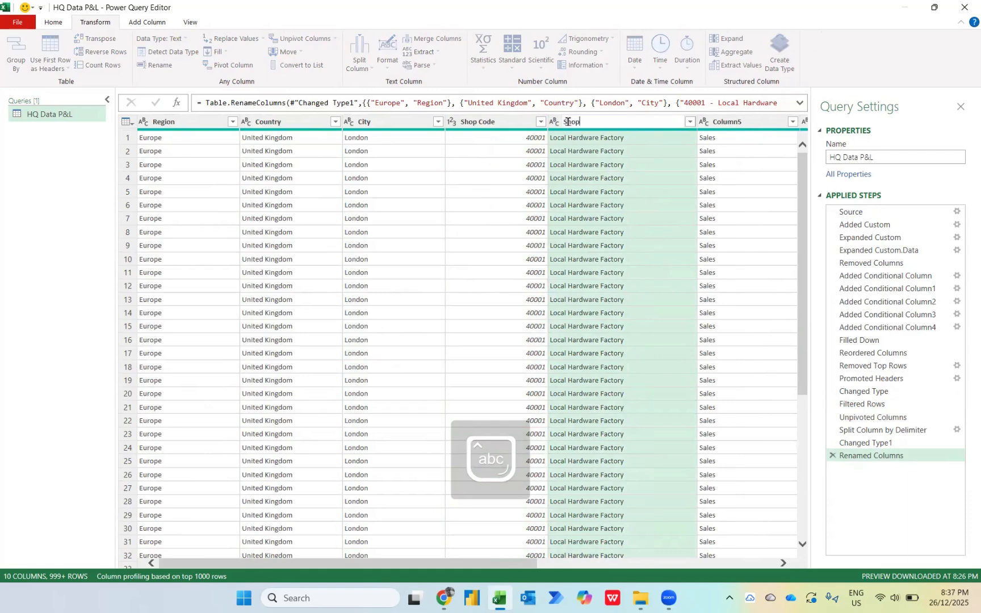
pyautogui.write('hop')
pyautogui.press('Return')
# Rename Column5 as Accounting Group Item and the Shop 001 column as Account Item
pyautogui.click(683, 123)
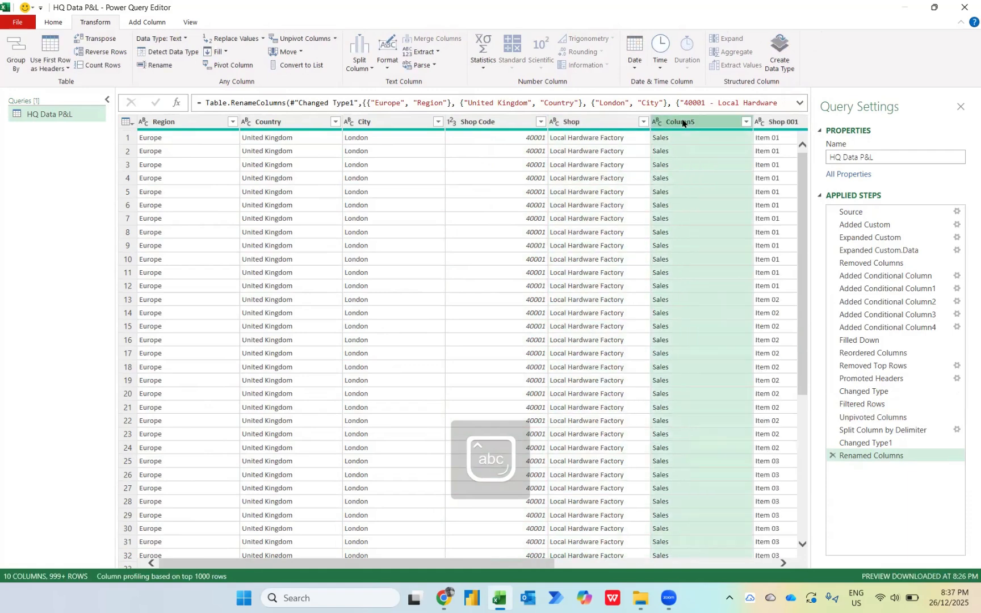
pyautogui.doubleClick(683, 123)
pyautogui.write('Acc')
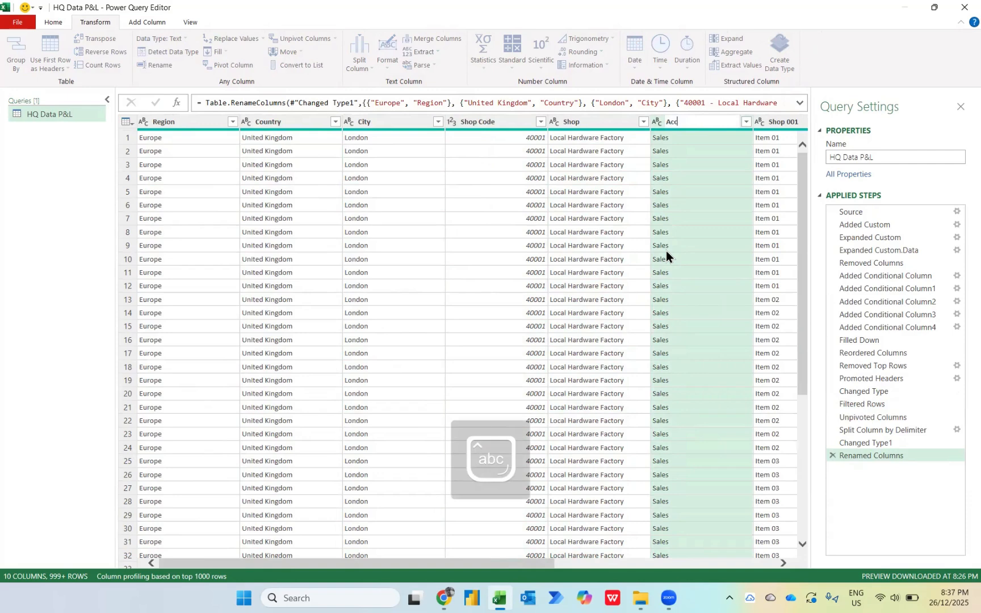
pyautogui.write('ounting Group Item')
pyautogui.press('Return')
pyautogui.hscroll(3, 666, 251)
pyautogui.click(604, 122)
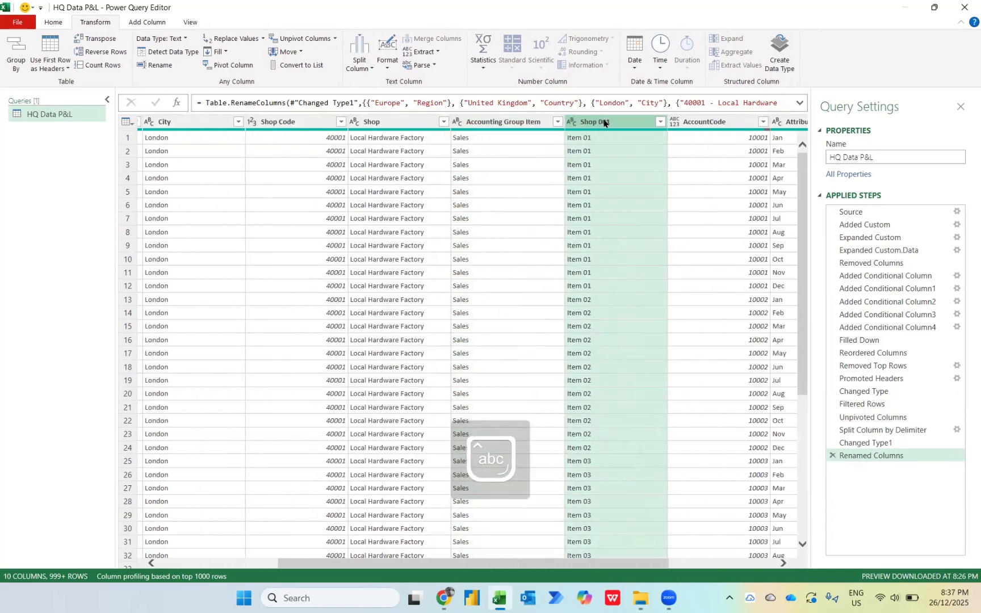
pyautogui.doubleClick(604, 123)
pyautogui.write('Accou')
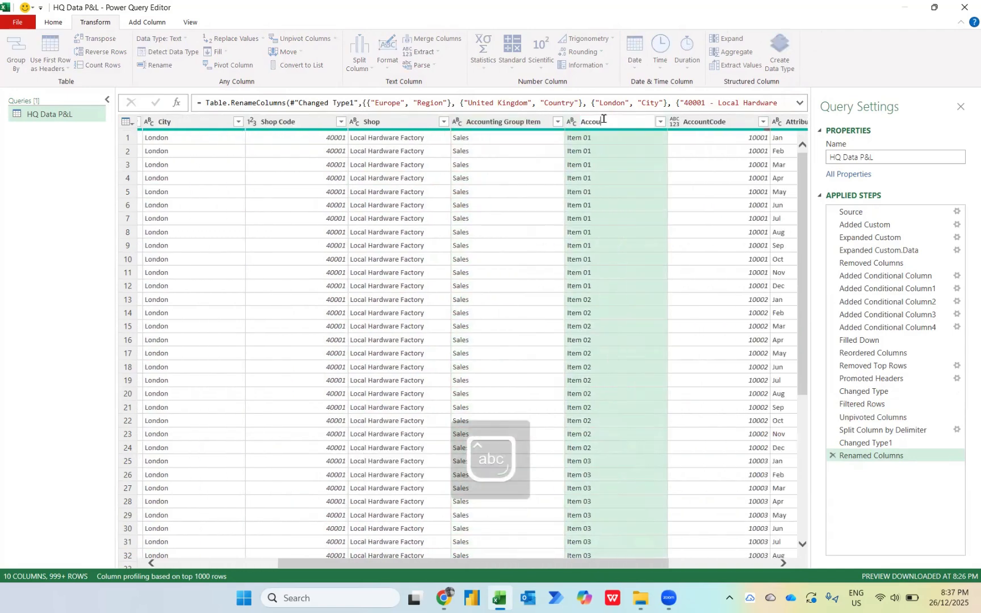
pyautogui.write('nt Item')
pyautogui.press('Return')
# Examine the AccountCode values down the table to check the account codes and any blank entries
pyautogui.click(674, 122)
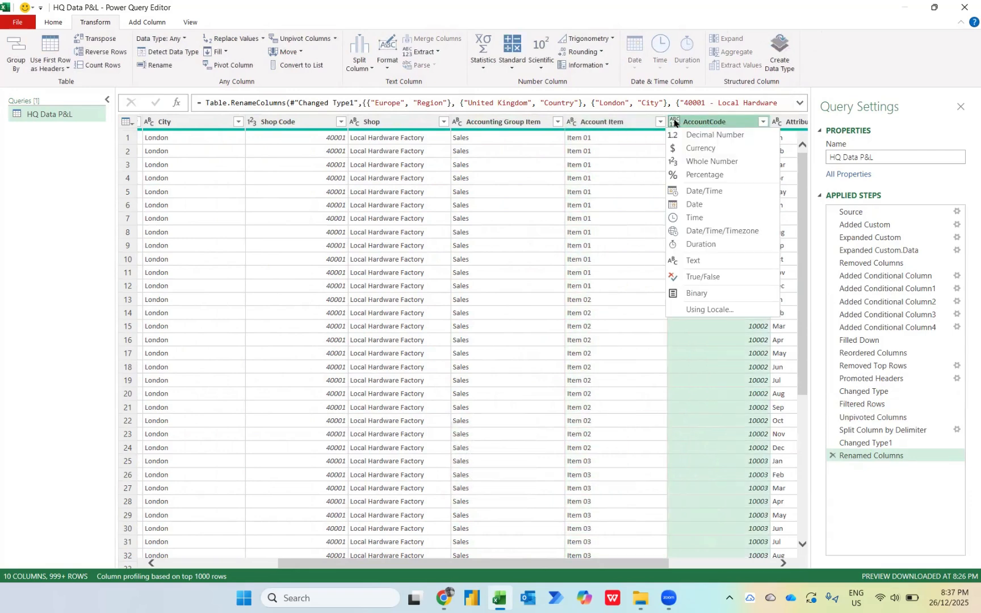
pyautogui.click(756, 383)
pyautogui.scroll(-5, 756, 384)
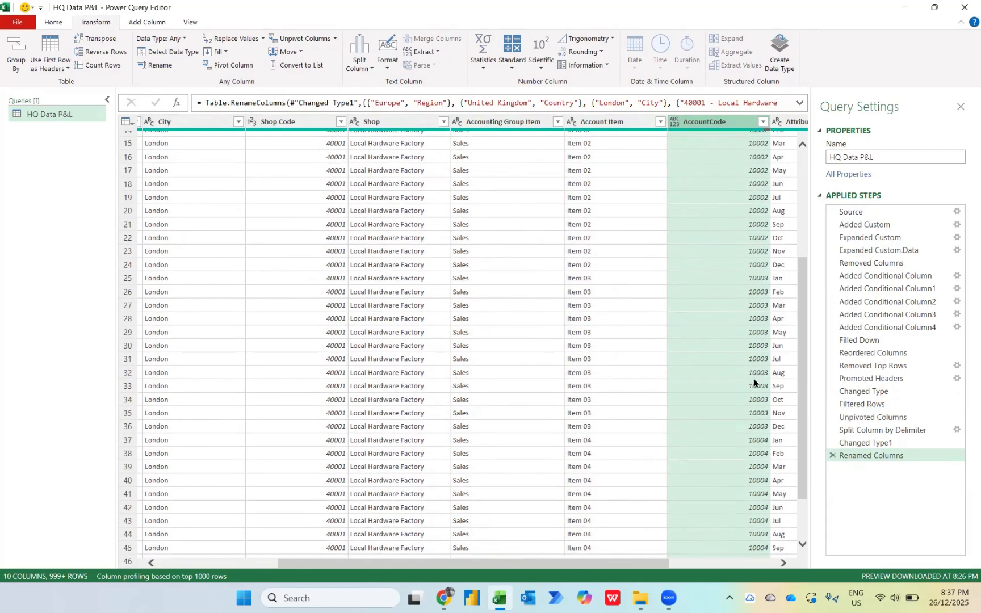
pyautogui.scroll(-15, 755, 383)
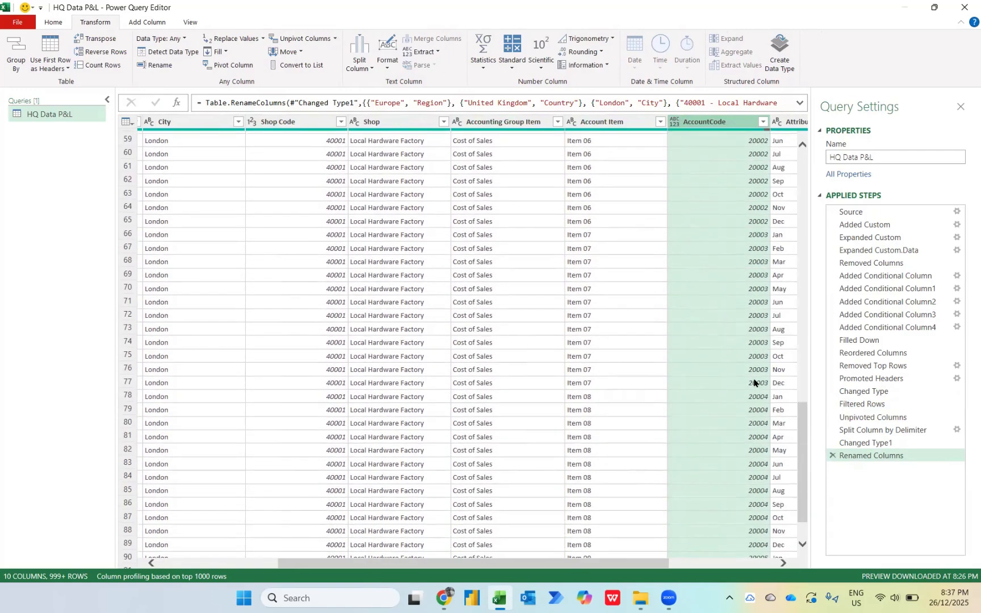
pyautogui.scroll(-19, 754, 383)
pyautogui.scroll(-20, 755, 382)
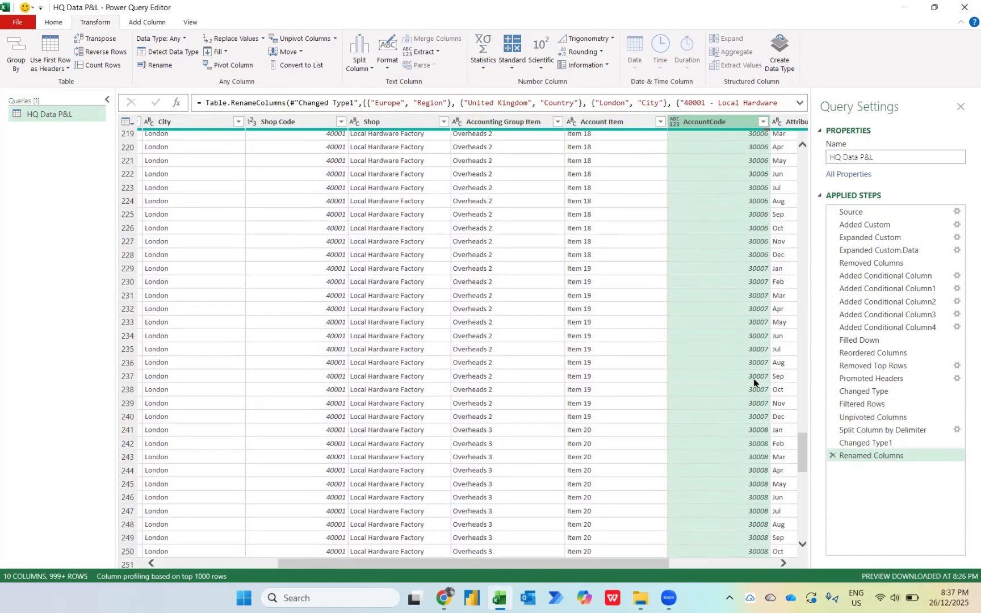
pyautogui.scroll(-20, 754, 382)
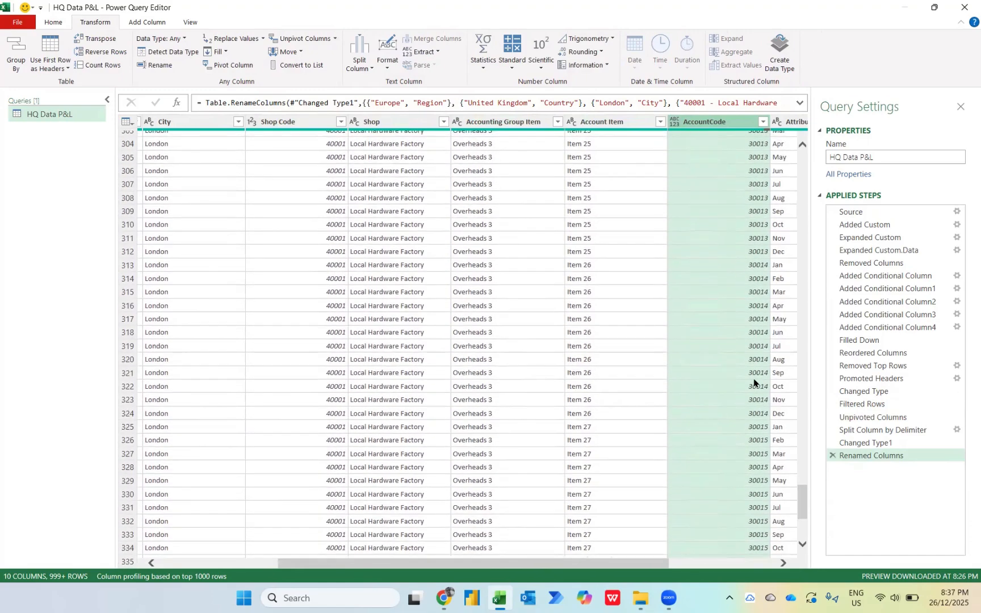
pyautogui.scroll(-10, 754, 382)
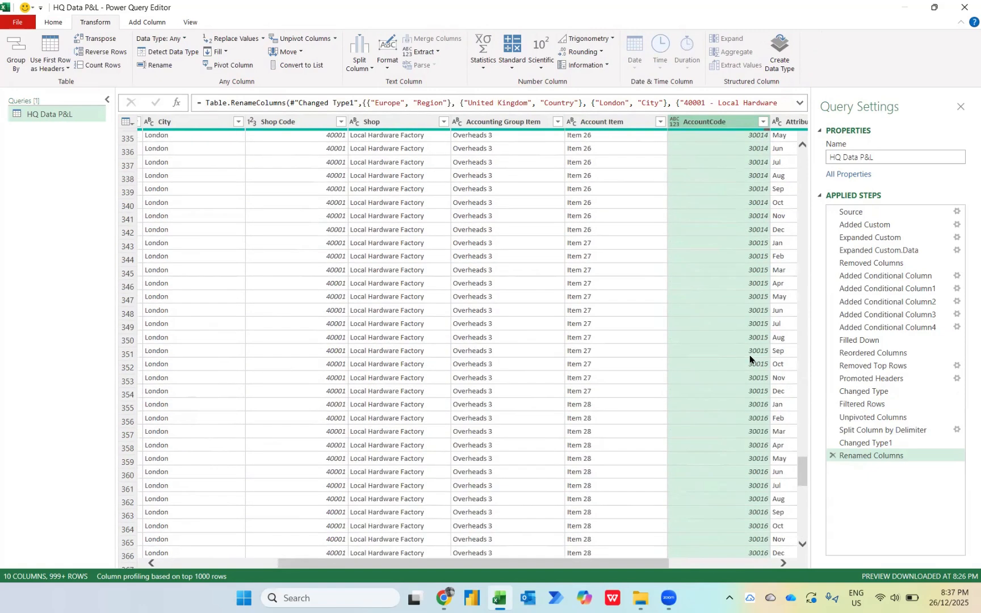
pyautogui.scroll(20, 750, 359)
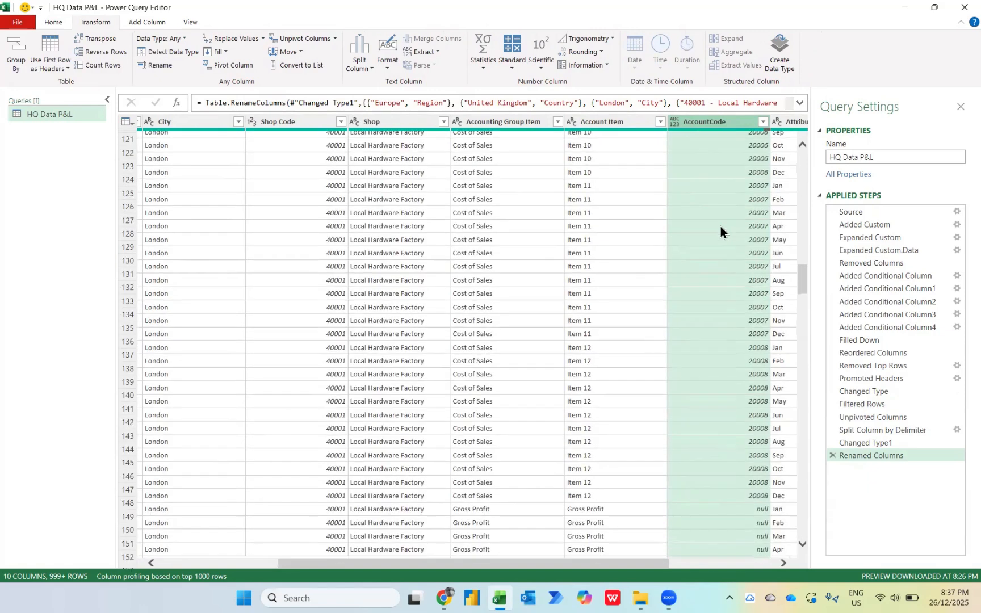
pyautogui.scroll(20, 720, 227)
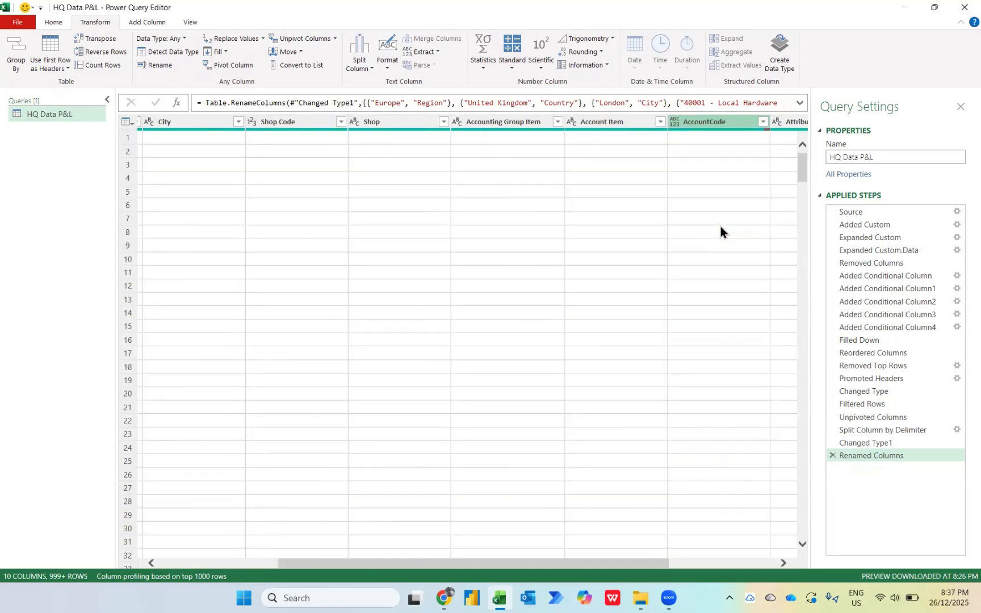
# Rename the Attribute column as Months
pyautogui.hscroll(3, 720, 228)
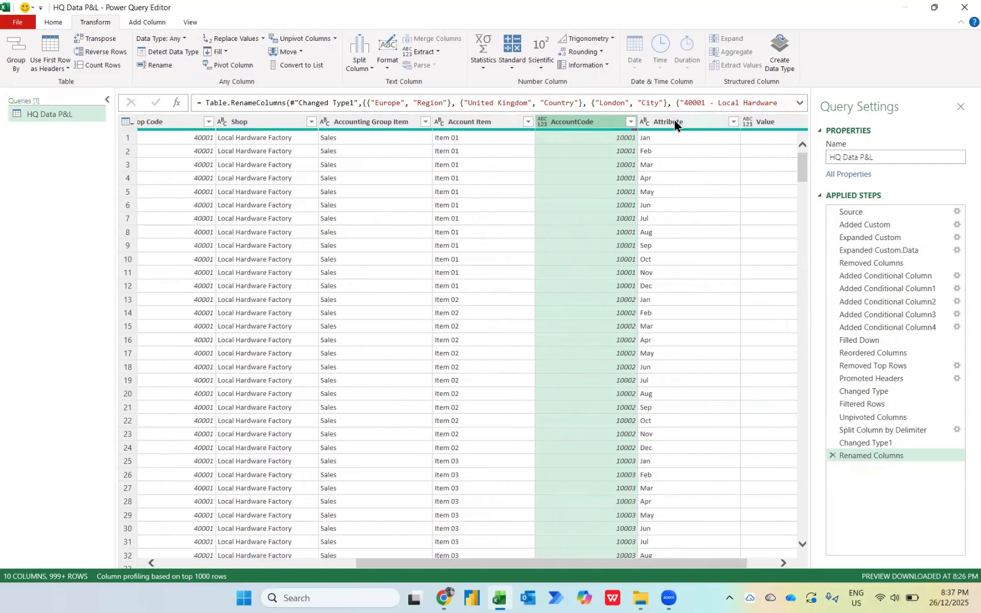
pyautogui.hscroll(1, 684, 156)
pyautogui.doubleClick(616, 121)
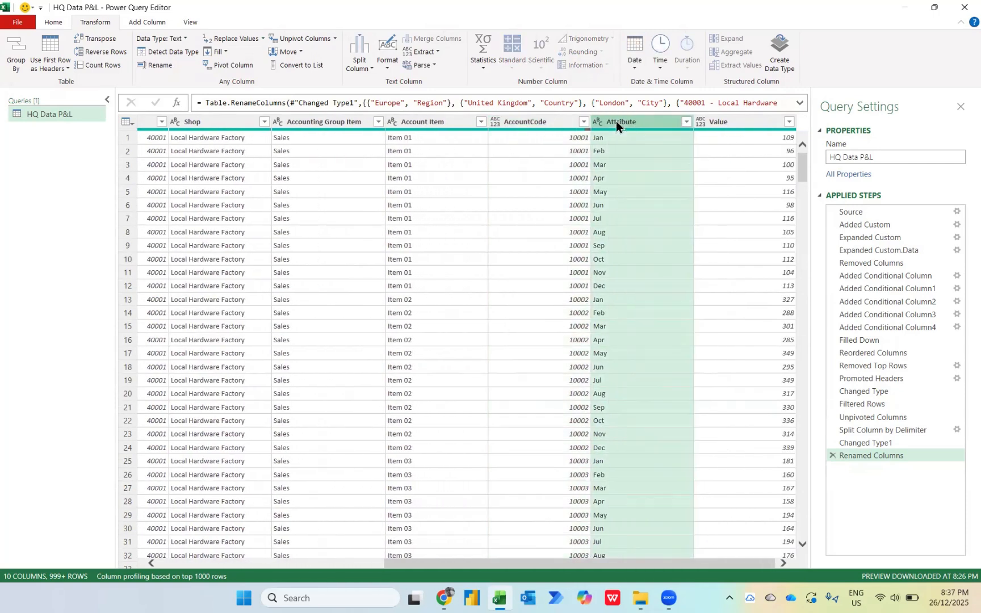
pyautogui.write('Months')
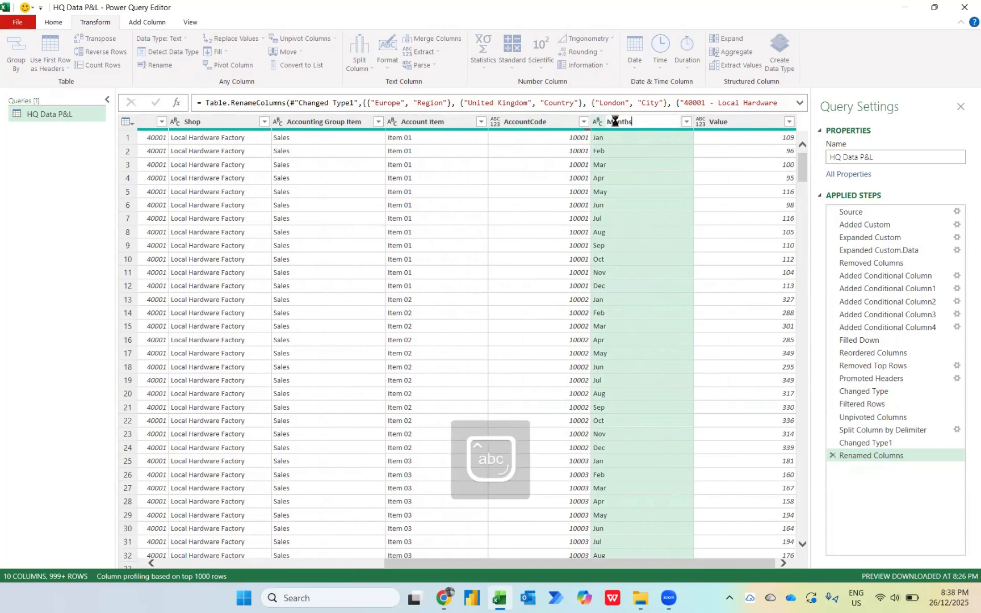
pyautogui.press('Return')
# Keep the Value column's name and set its data type to Decimal Number
pyautogui.doubleClick(765, 121)
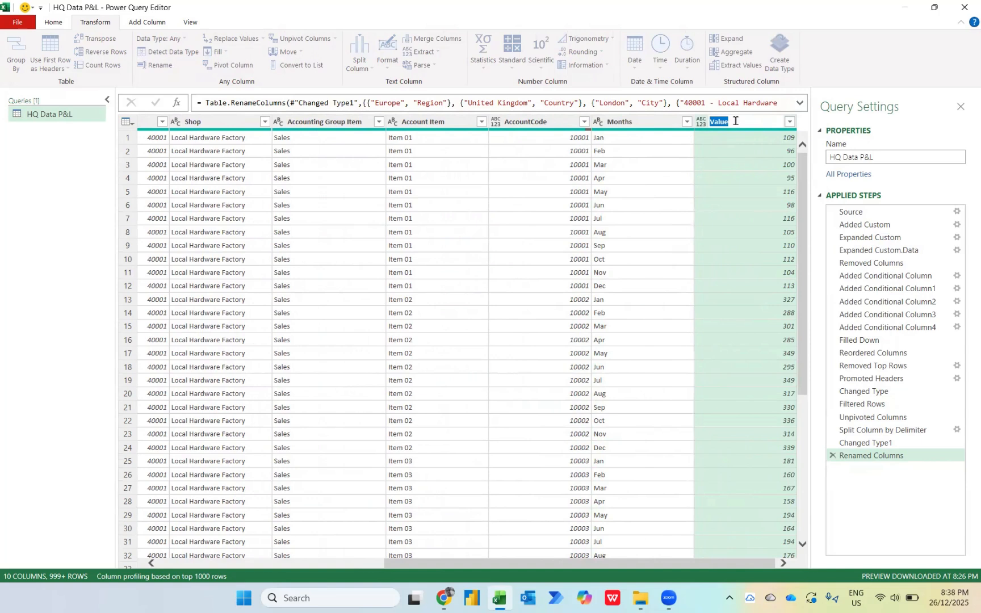
pyautogui.press('Return')
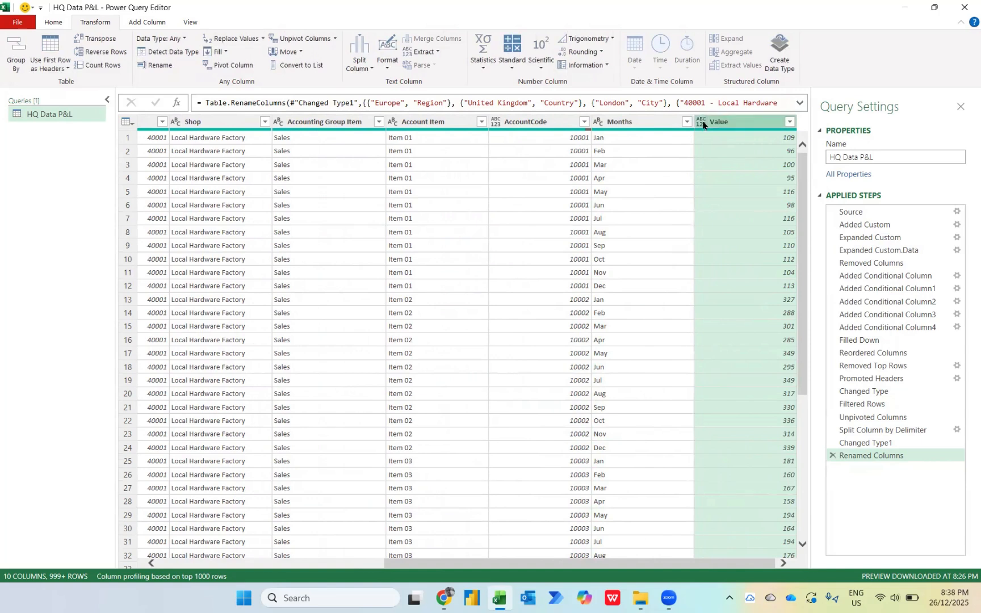
pyautogui.click(703, 125)
pyautogui.click(719, 134)
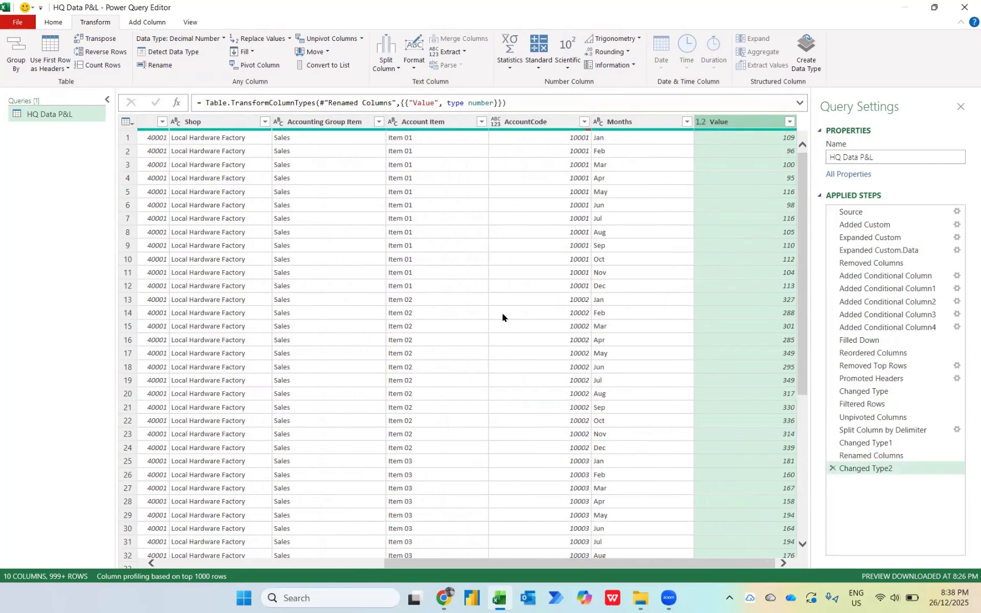
# Close the query editor, load the HQ Data P&L query into the workbook, and go to the table's last row
pyautogui.hscroll(-5, 502, 318)
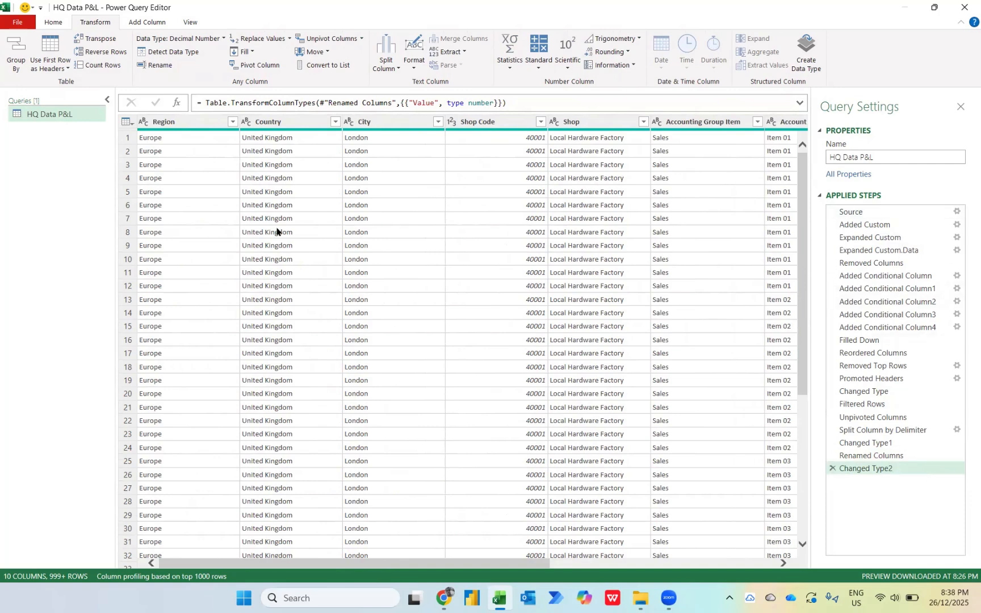
pyautogui.click(57, 25)
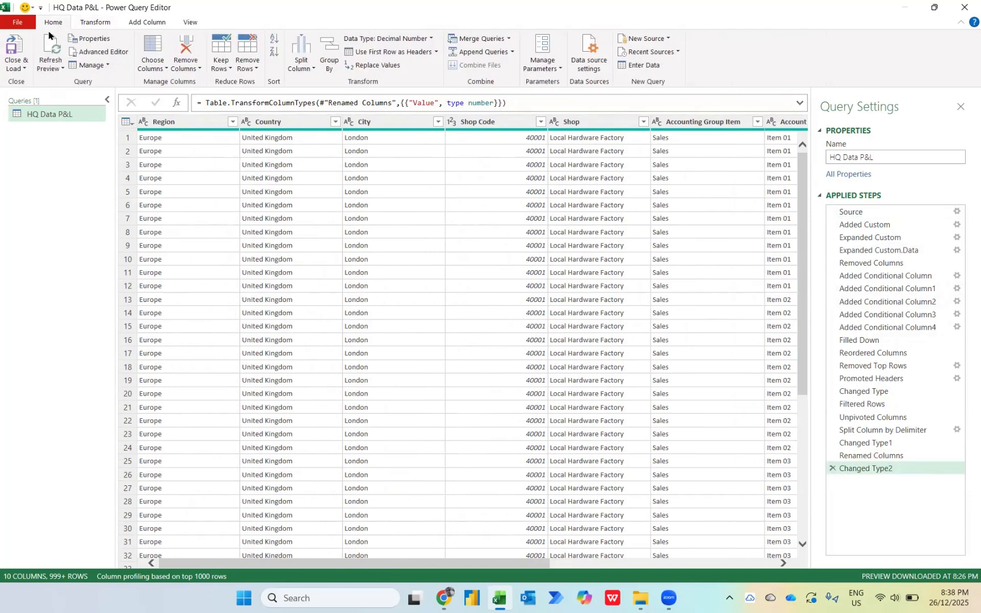
pyautogui.click(19, 49)
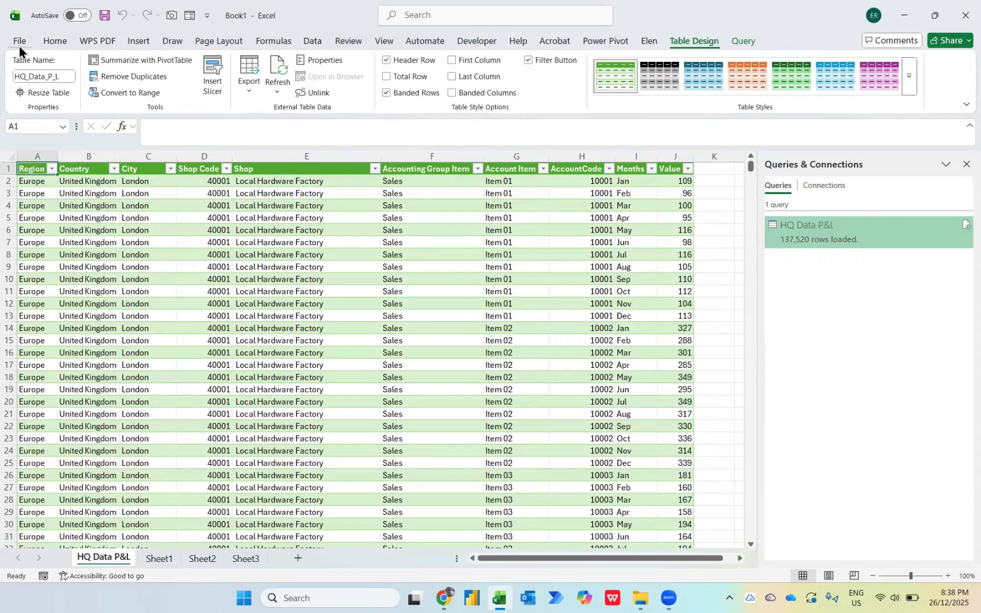
pyautogui.hotkey('ctrl', 'Down')
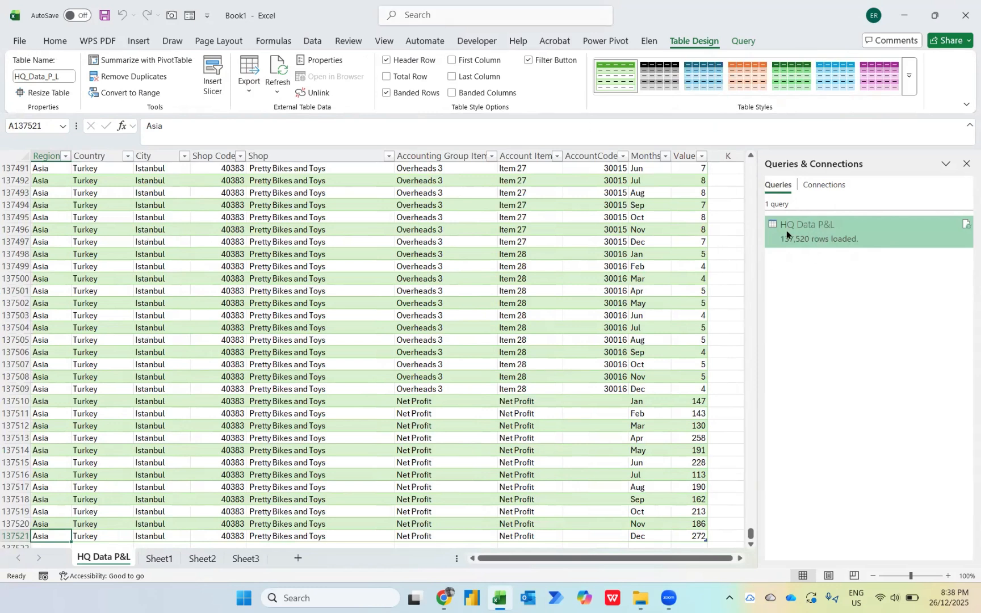
# Open the load destination options for the HQ Data P&L query
pyautogui.moveTo(781, 243)
pyautogui.rightClick(824, 229)
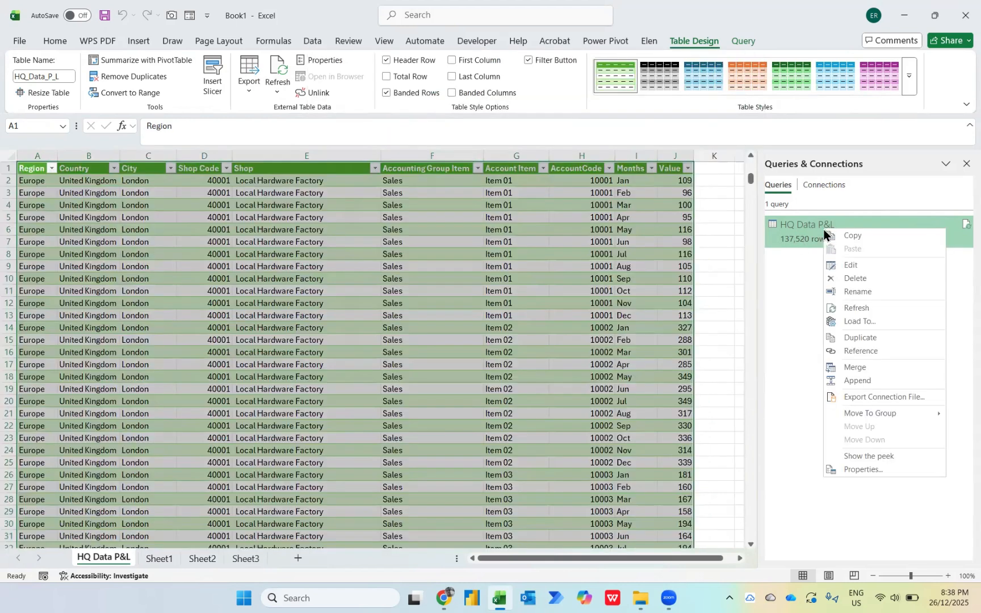
pyautogui.click(861, 322)
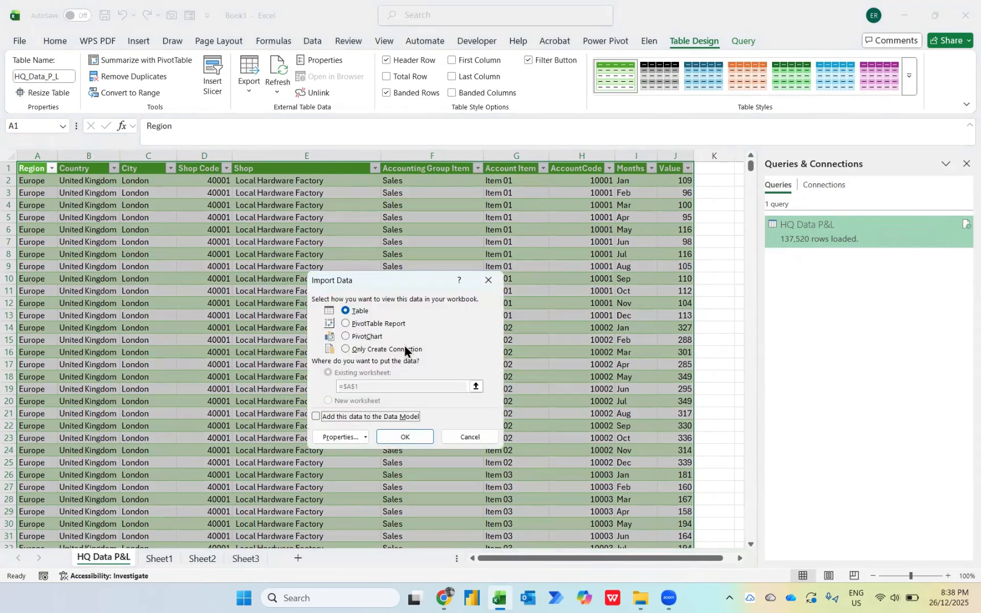